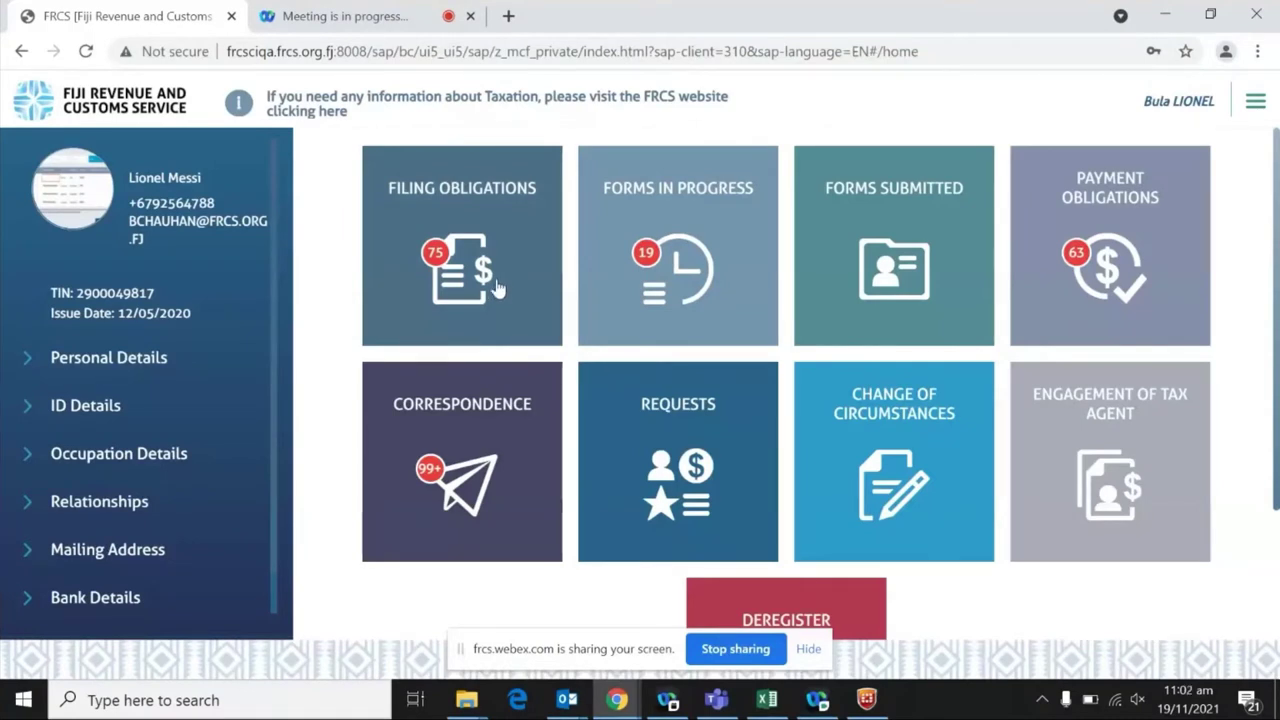
# - Open the overdue Personal Income Tax Return for Fiscal Year 2018 from the filing obligations
pyautogui.click(499, 288)
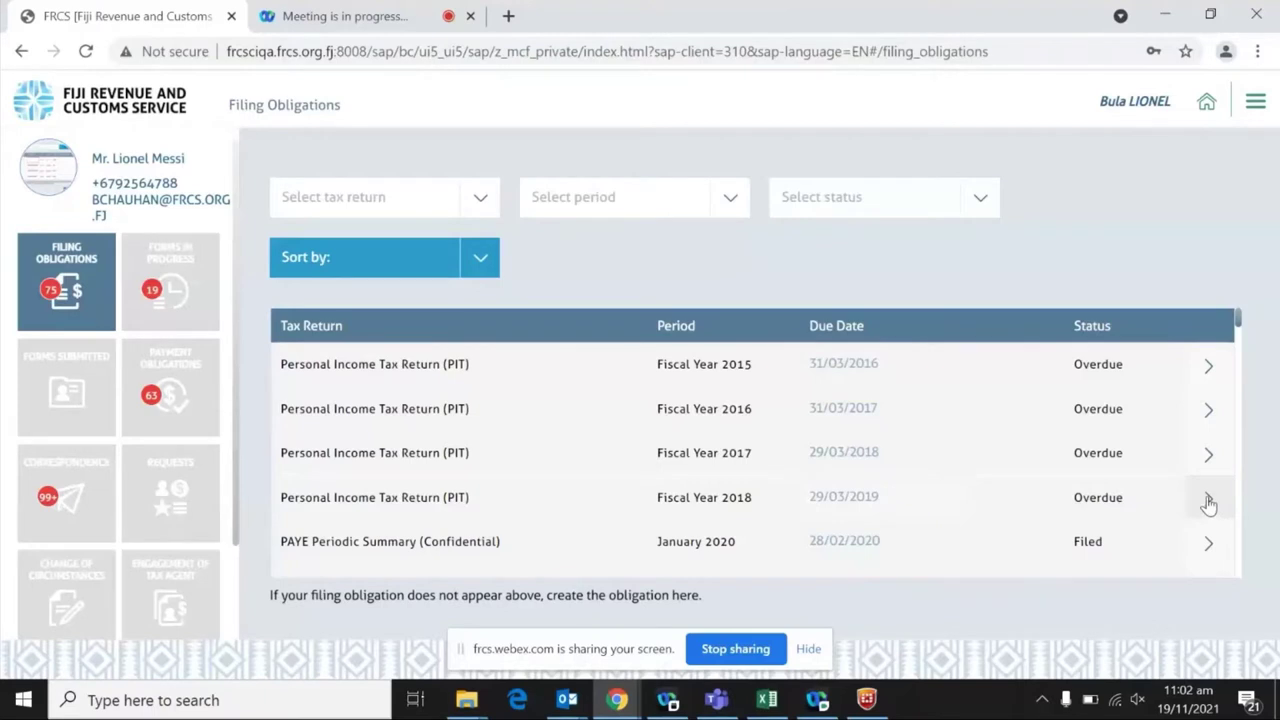
pyautogui.click(1208, 502)
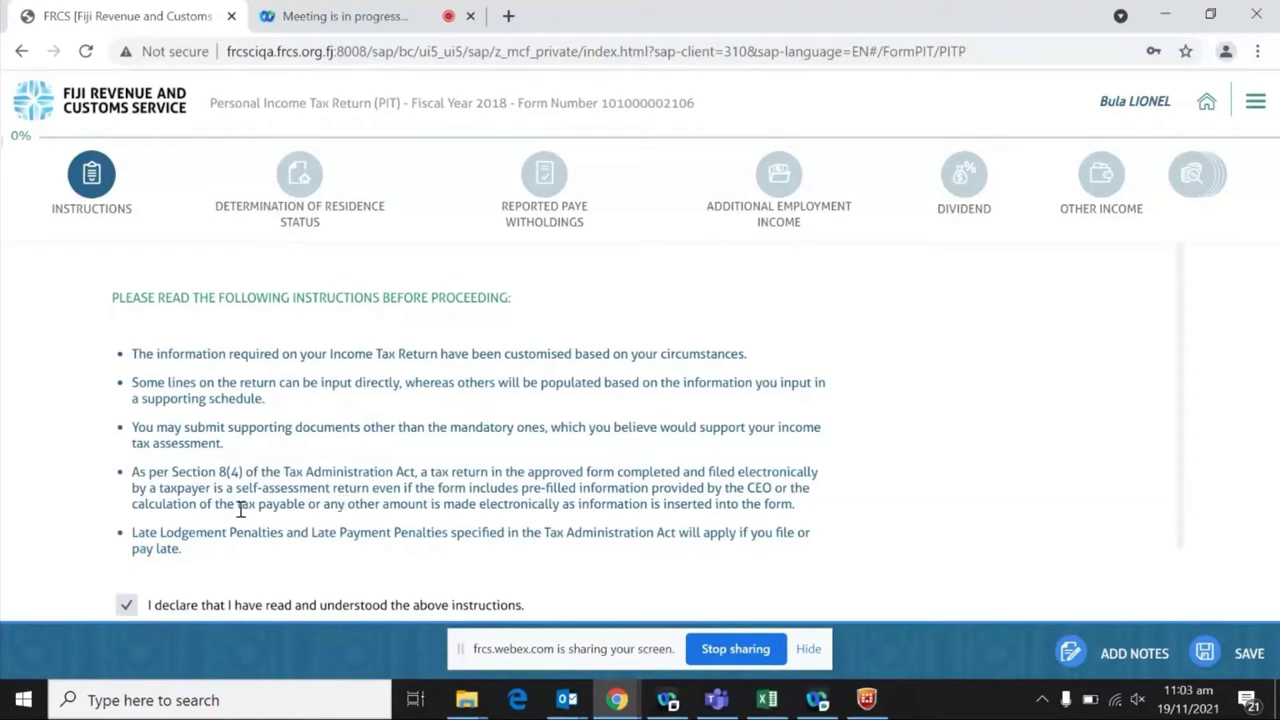
# - Try to continue to the residence status section with the instructions declaration unticked, then dismiss the error
pyautogui.click(125, 606)
pyautogui.scroll(-2, 197, 571)
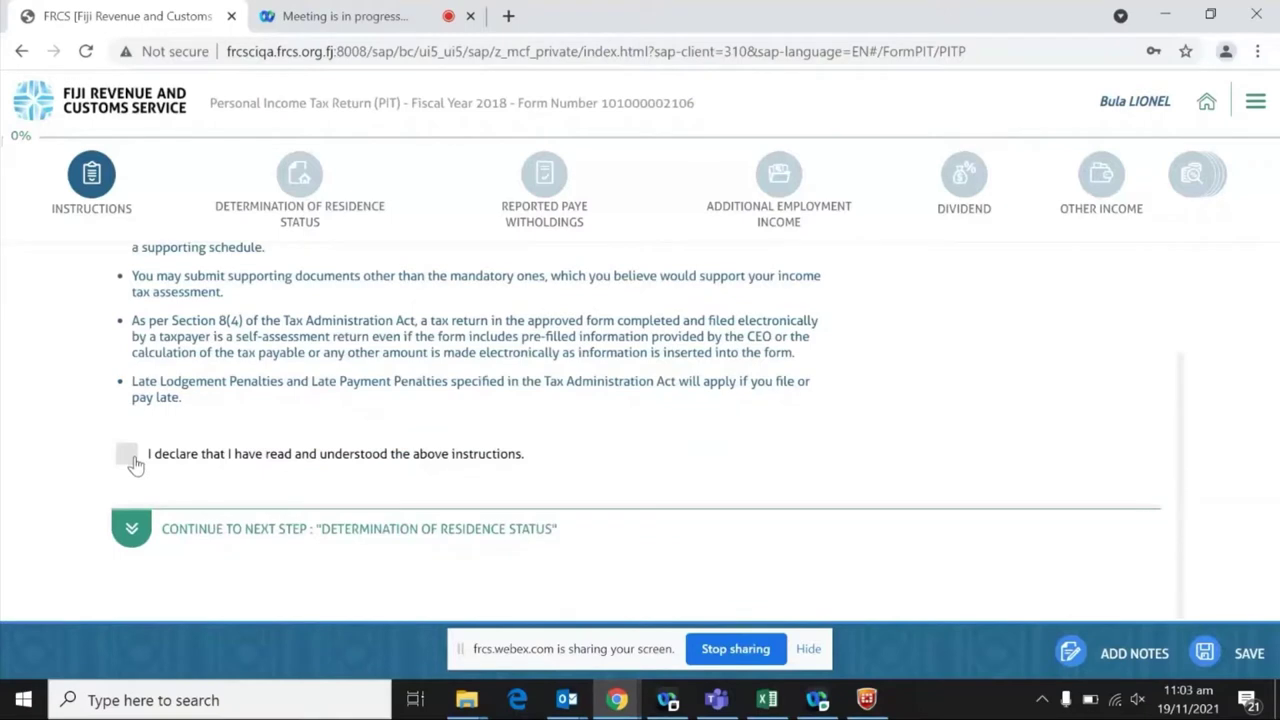
pyautogui.click(131, 529)
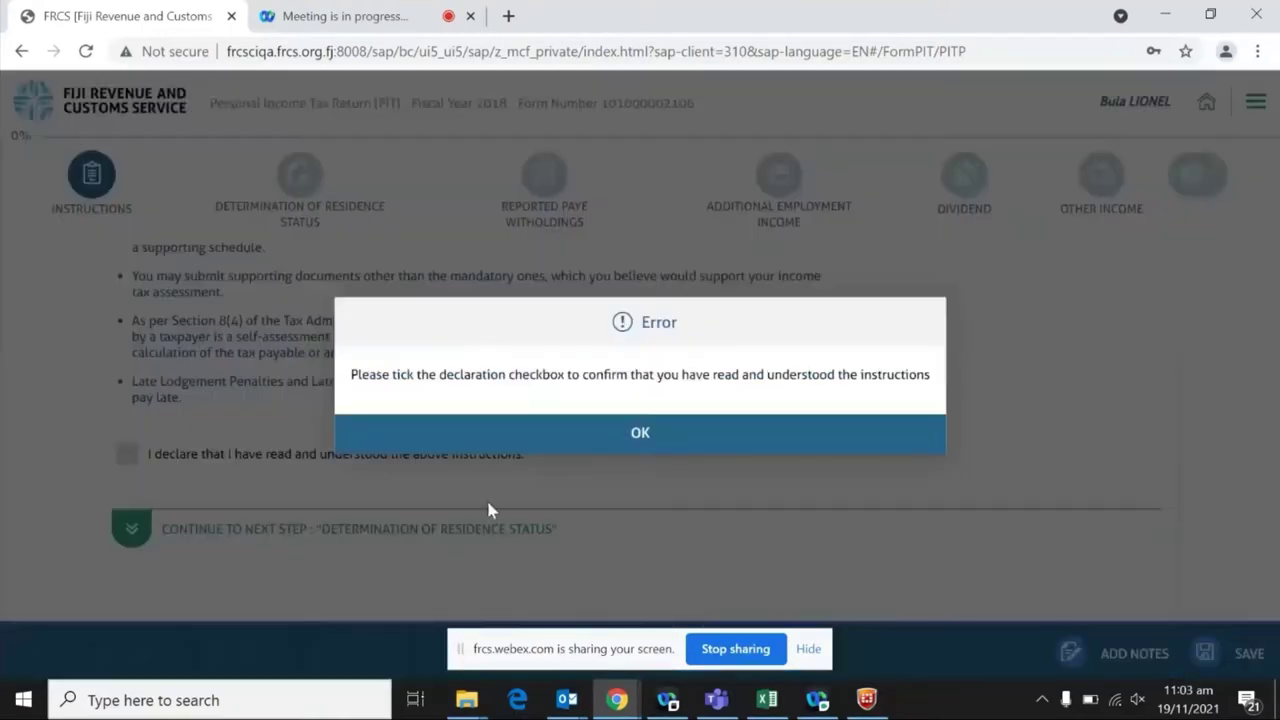
pyautogui.click(640, 435)
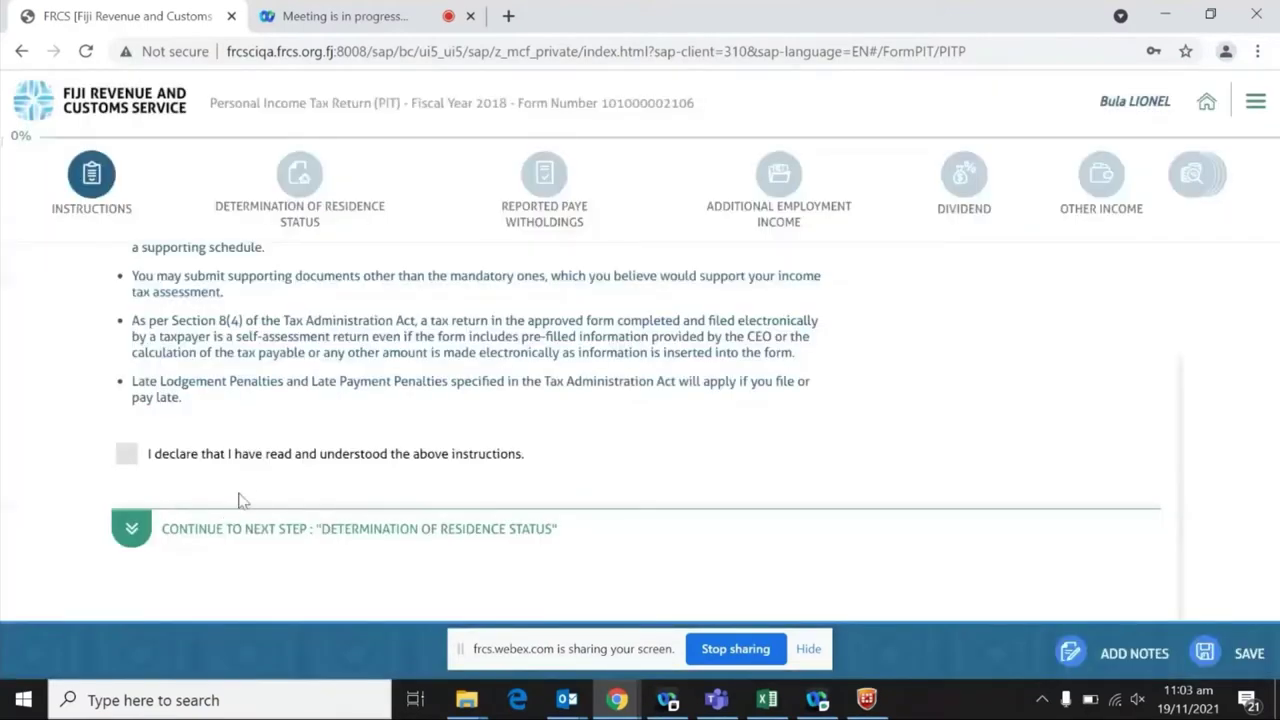
# - Declare that the instructions have been read and understood, and continue to Determination of Residence Status
pyautogui.click(128, 457)
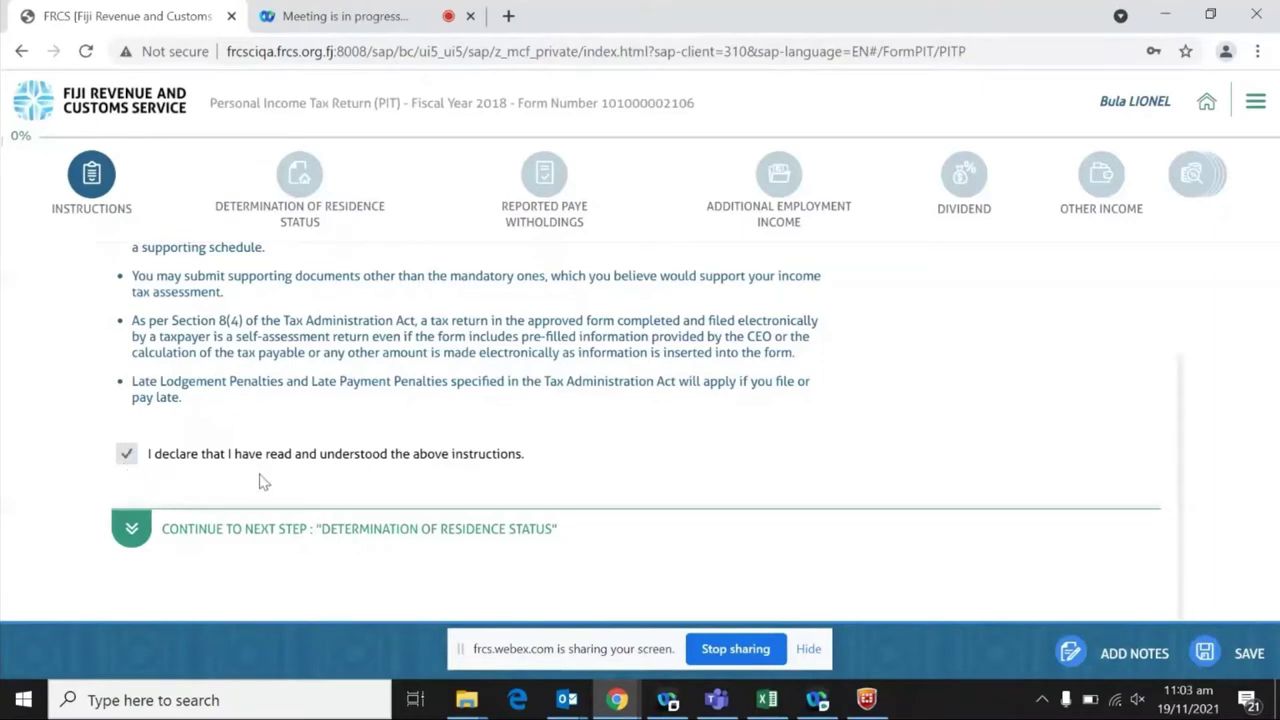
pyautogui.click(131, 533)
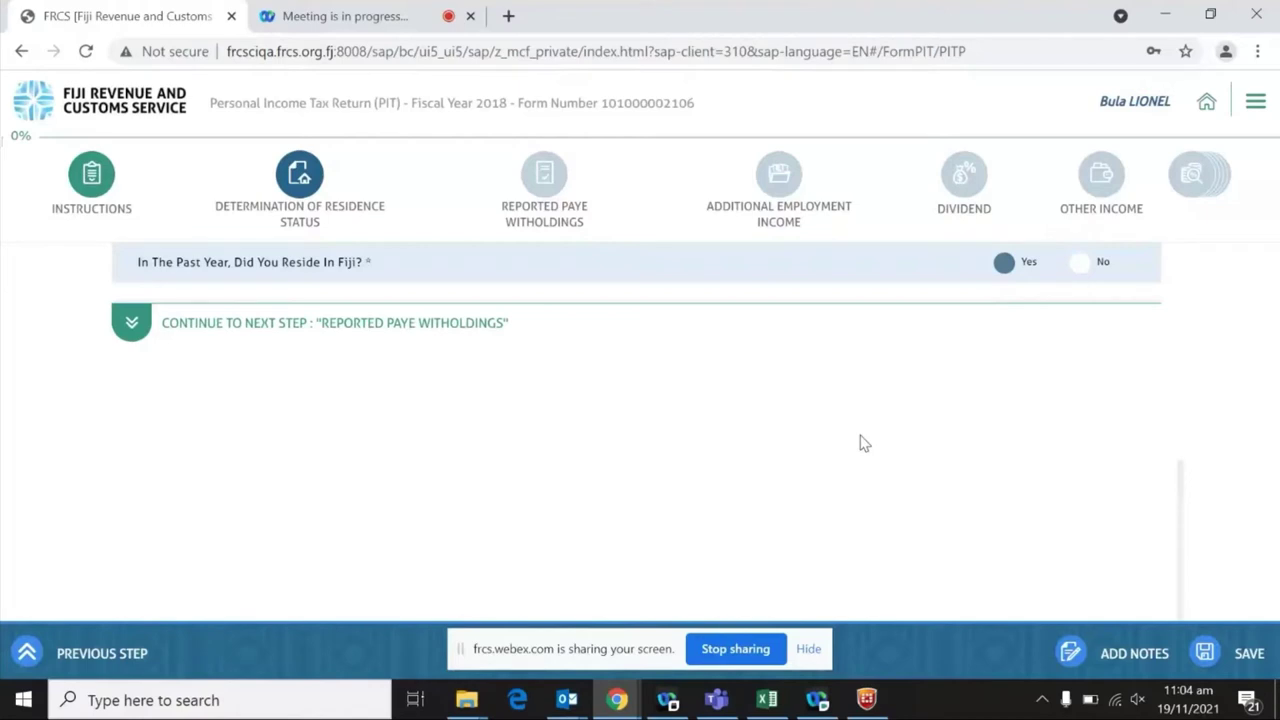
# - Answer No to residing in Fiji, temporary residence for employment, being domiciled in Fiji and the 183-day presence question
pyautogui.scroll(1, 1080, 266)
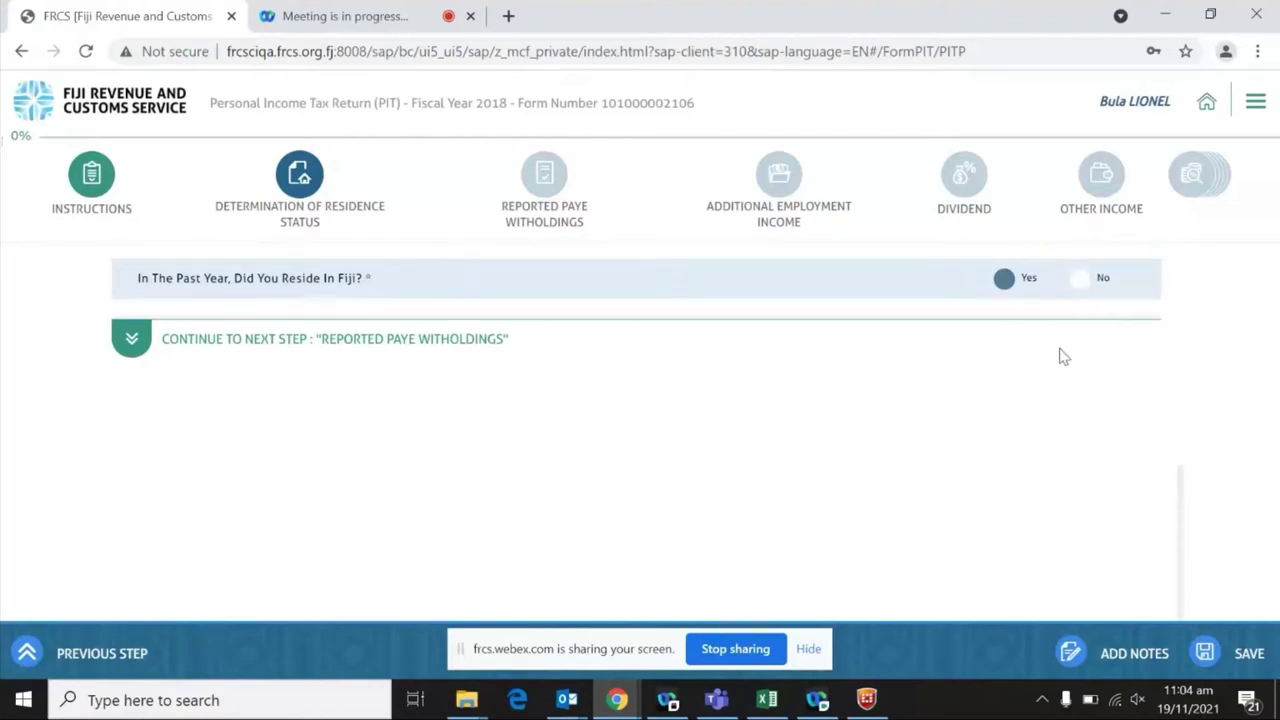
pyautogui.click(1080, 279)
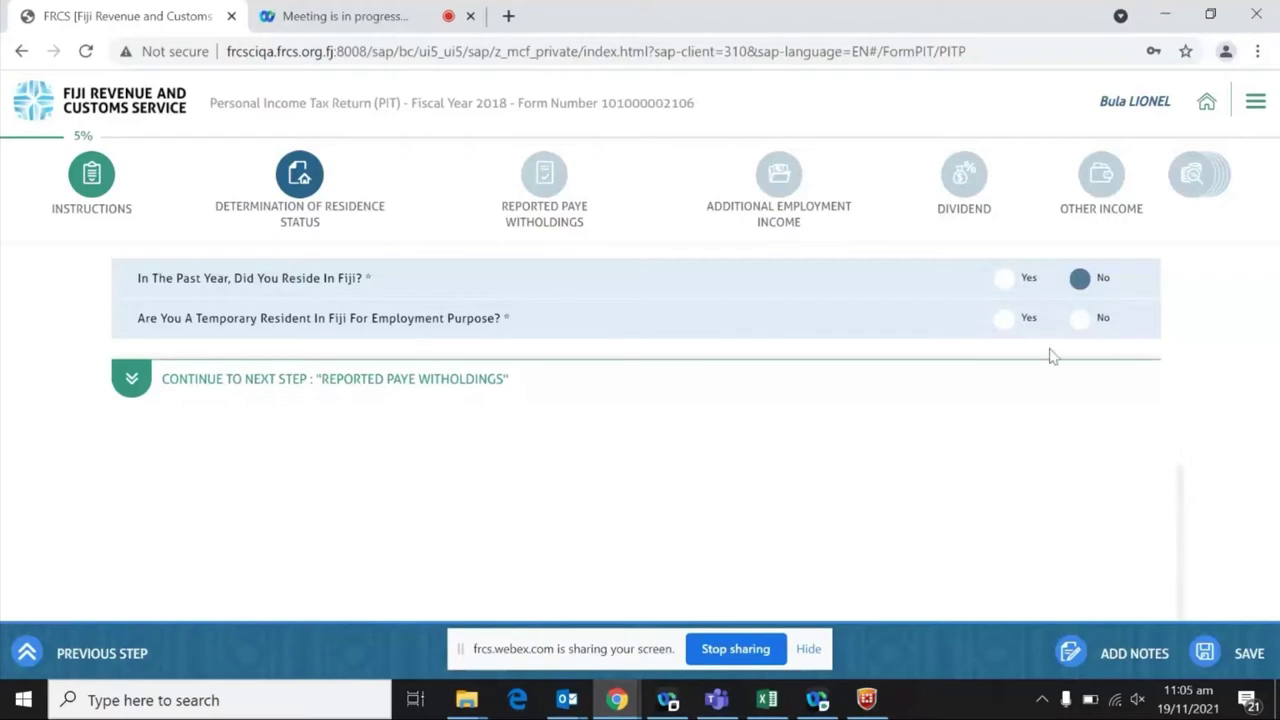
pyautogui.click(1003, 320)
pyautogui.click(1081, 319)
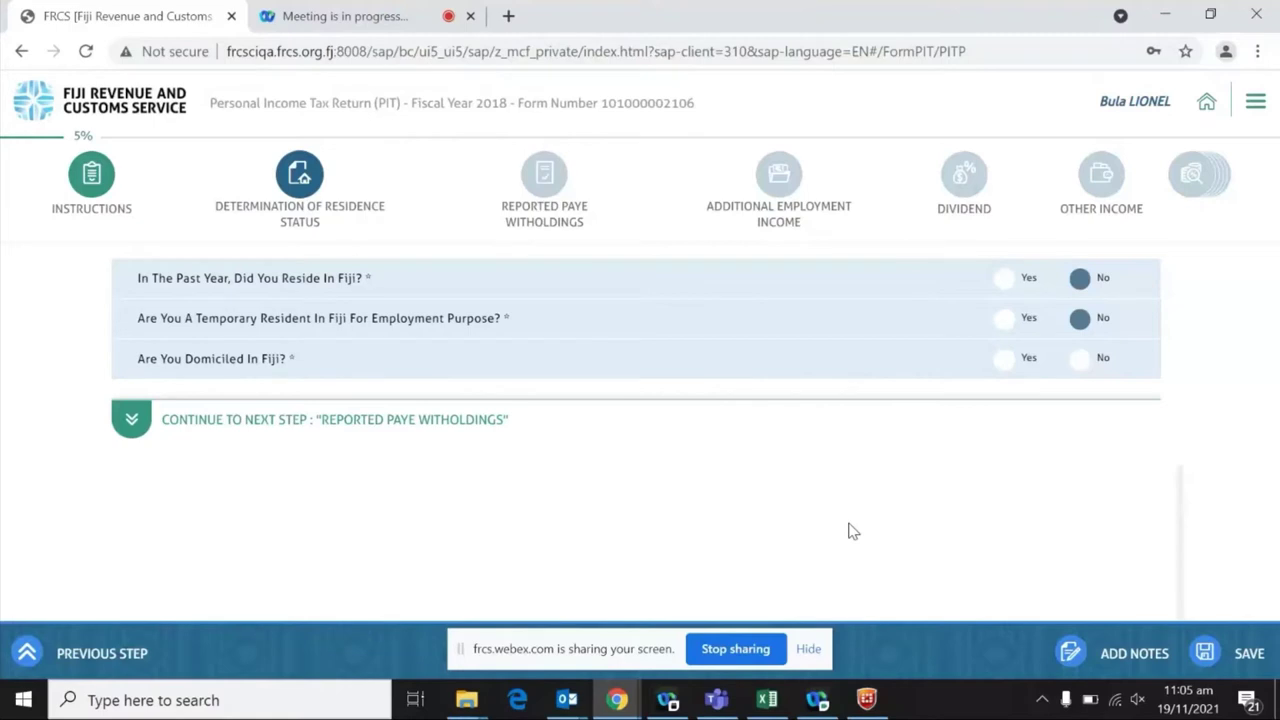
pyautogui.click(1002, 360)
pyautogui.click(1079, 364)
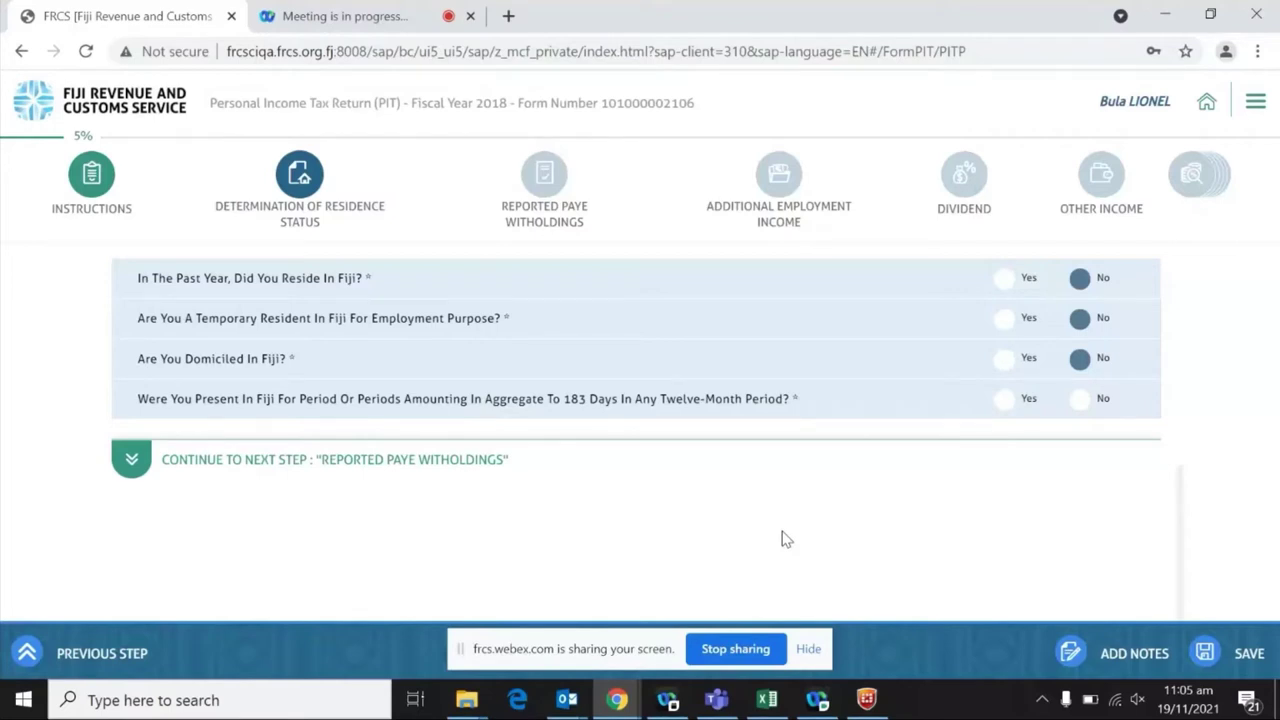
pyautogui.click(1003, 400)
pyautogui.click(1080, 401)
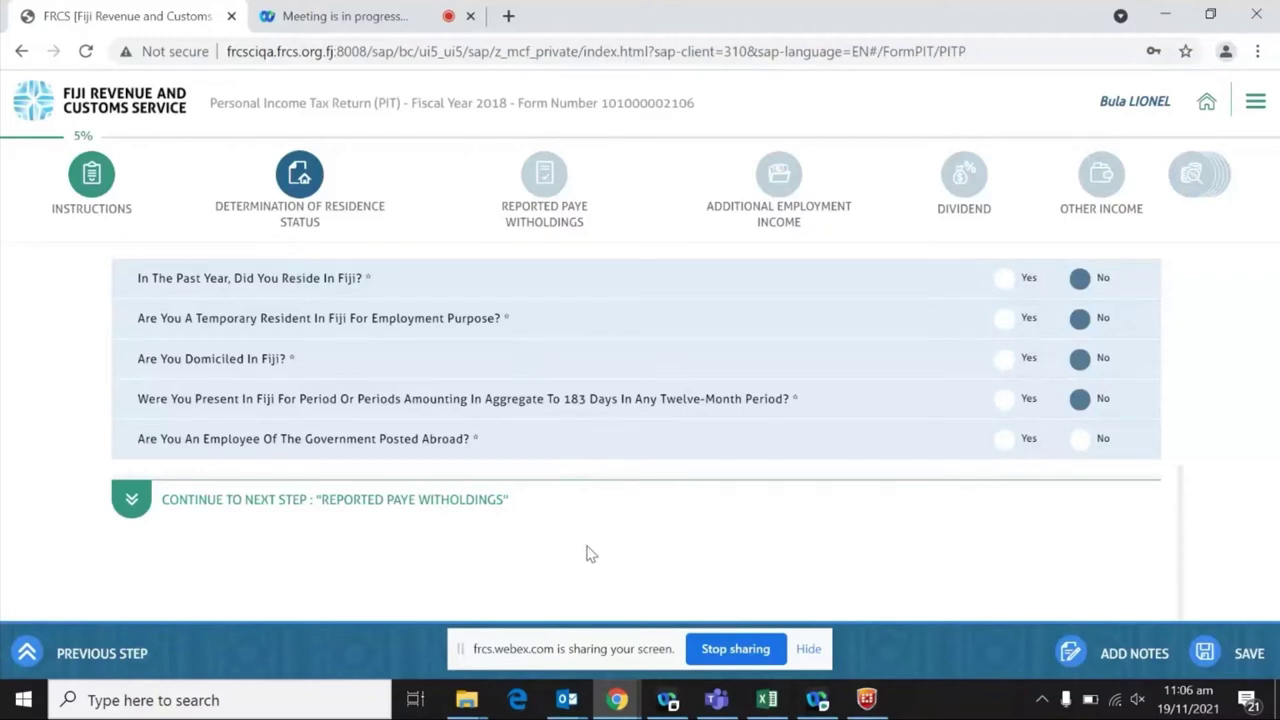
# - Try both answers on government employment abroad, and switch the preceding residence answers to Yes, back up to residing in Fiji
pyautogui.click(1004, 442)
pyautogui.click(1084, 446)
pyautogui.click(1005, 440)
pyautogui.click(1005, 399)
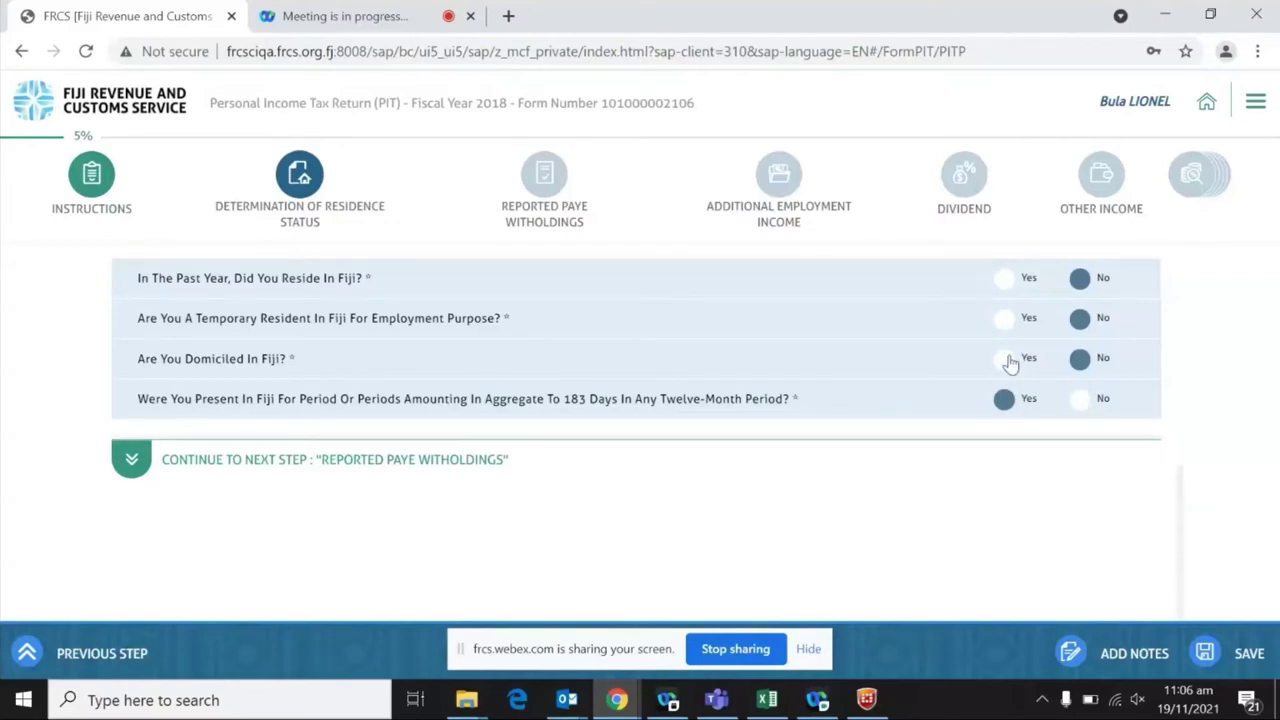
pyautogui.click(1005, 358)
pyautogui.click(1005, 318)
pyautogui.click(1004, 279)
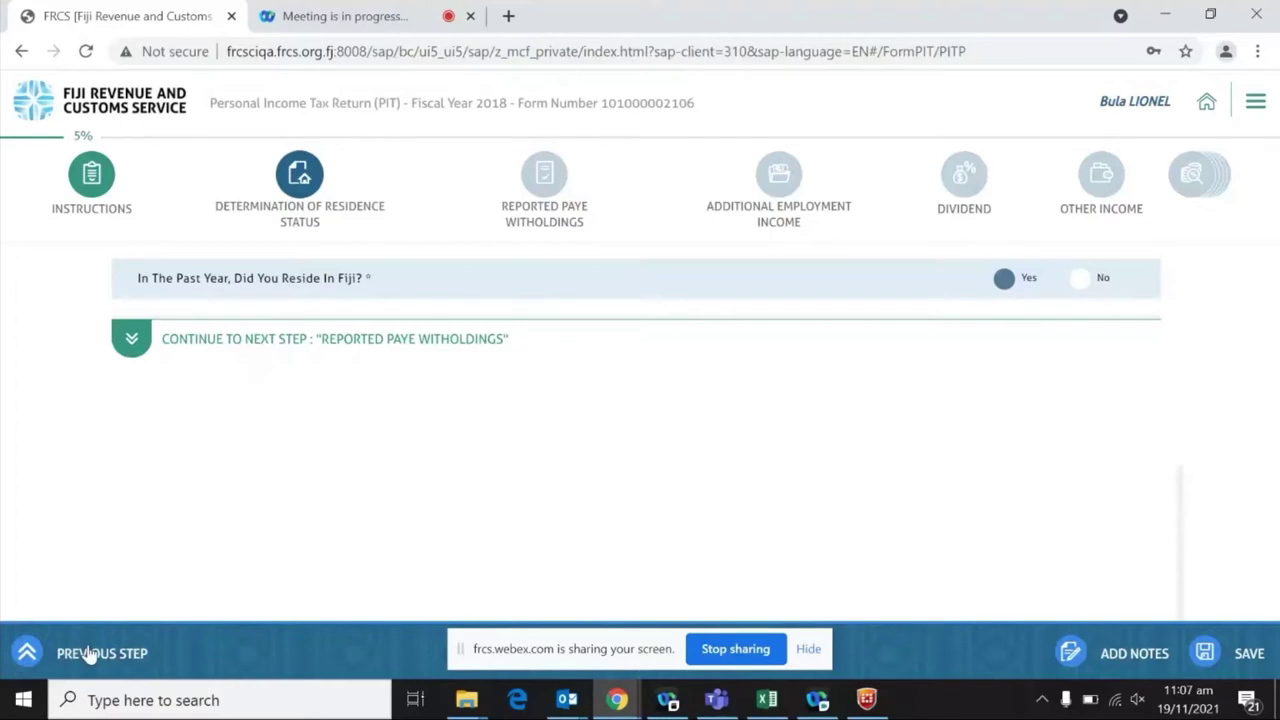
# - View the form for adding notes to the return and close it without entering a note
pyautogui.click(1113, 656)
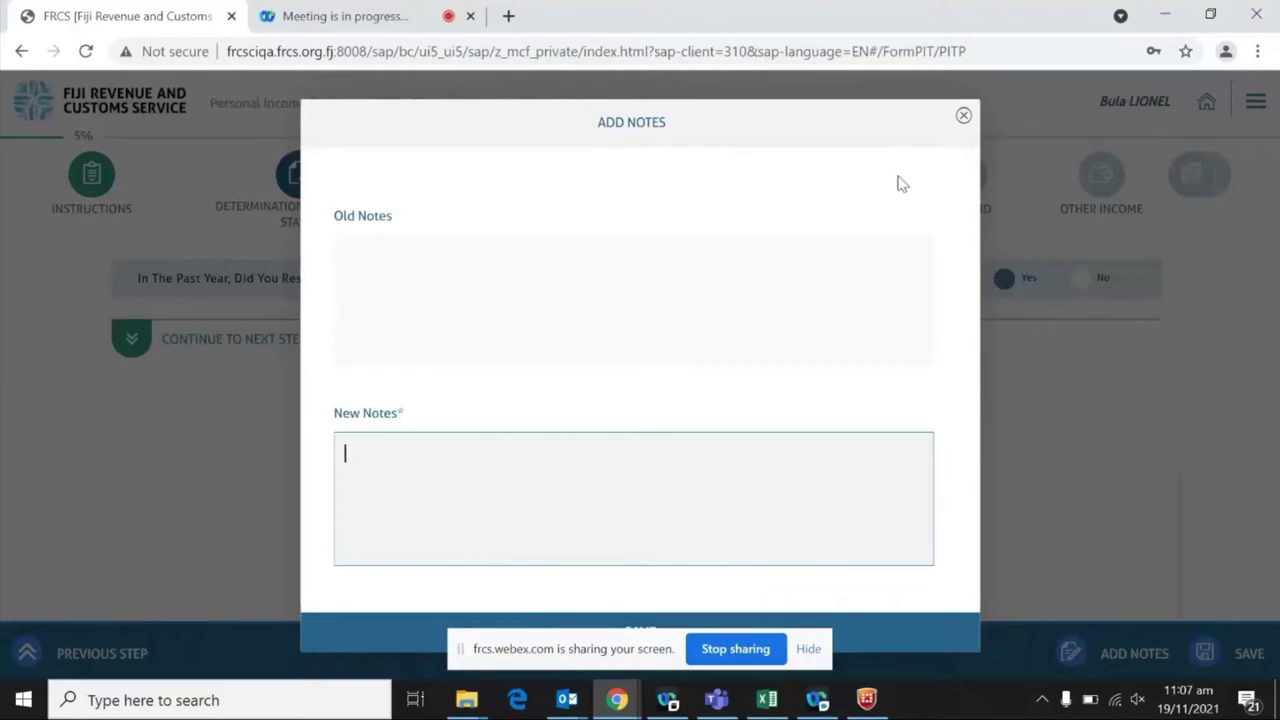
pyautogui.click(963, 118)
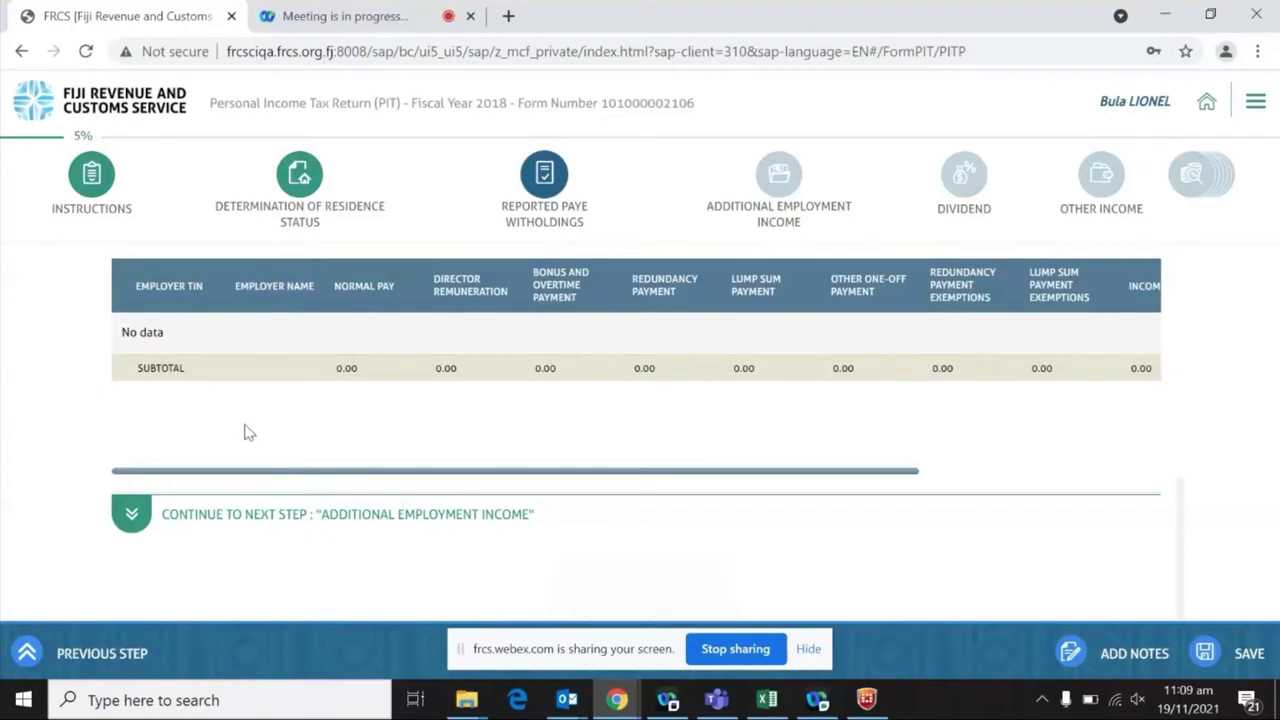
# - Review all columns of the reported PAYE withholdings table and continue to Additional Employment Income
pyautogui.moveTo(322, 471); pyautogui.dragTo(703, 525)
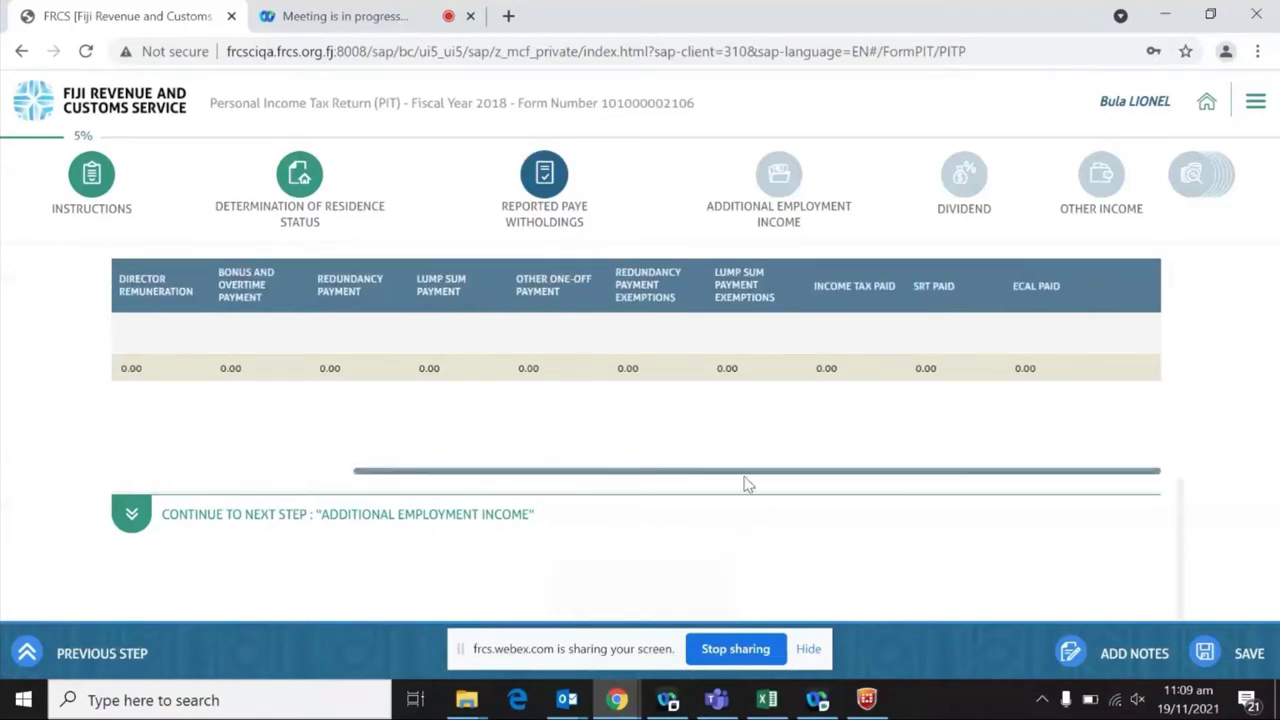
pyautogui.moveTo(760, 478); pyautogui.dragTo(511, 461)
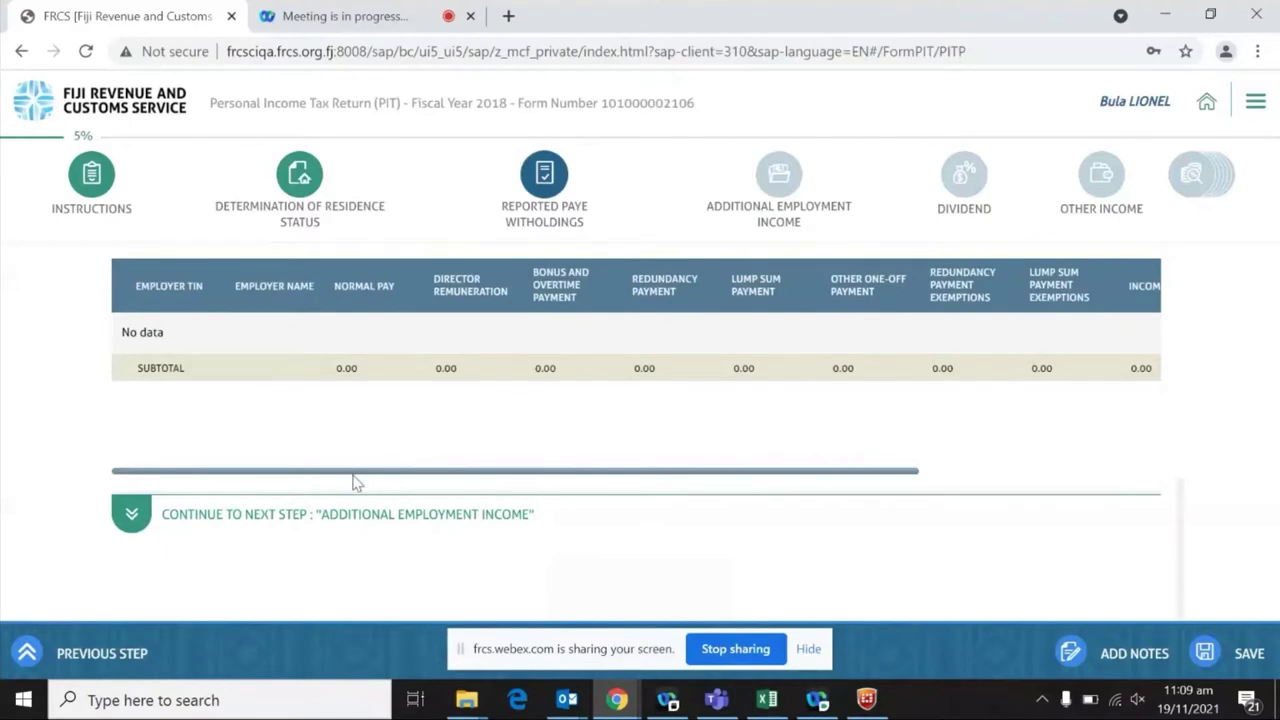
pyautogui.moveTo(360, 483); pyautogui.dragTo(880, 519)
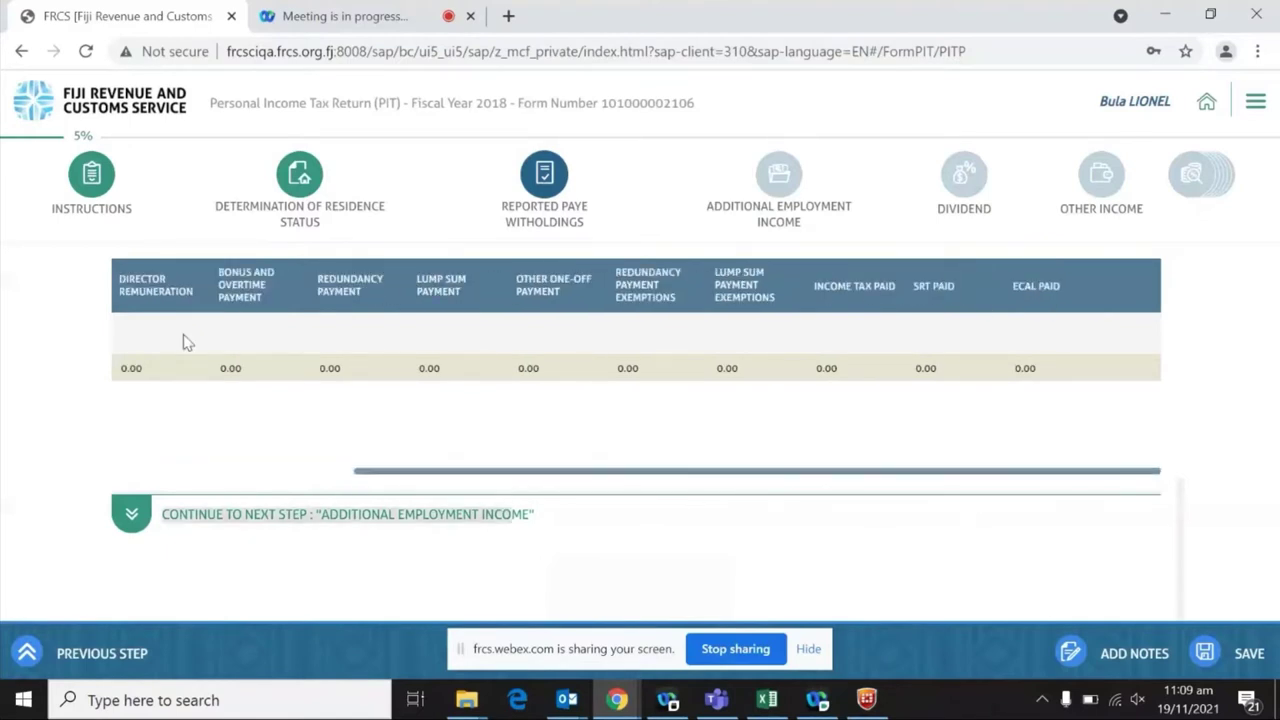
pyautogui.moveTo(390, 476); pyautogui.dragTo(109, 449)
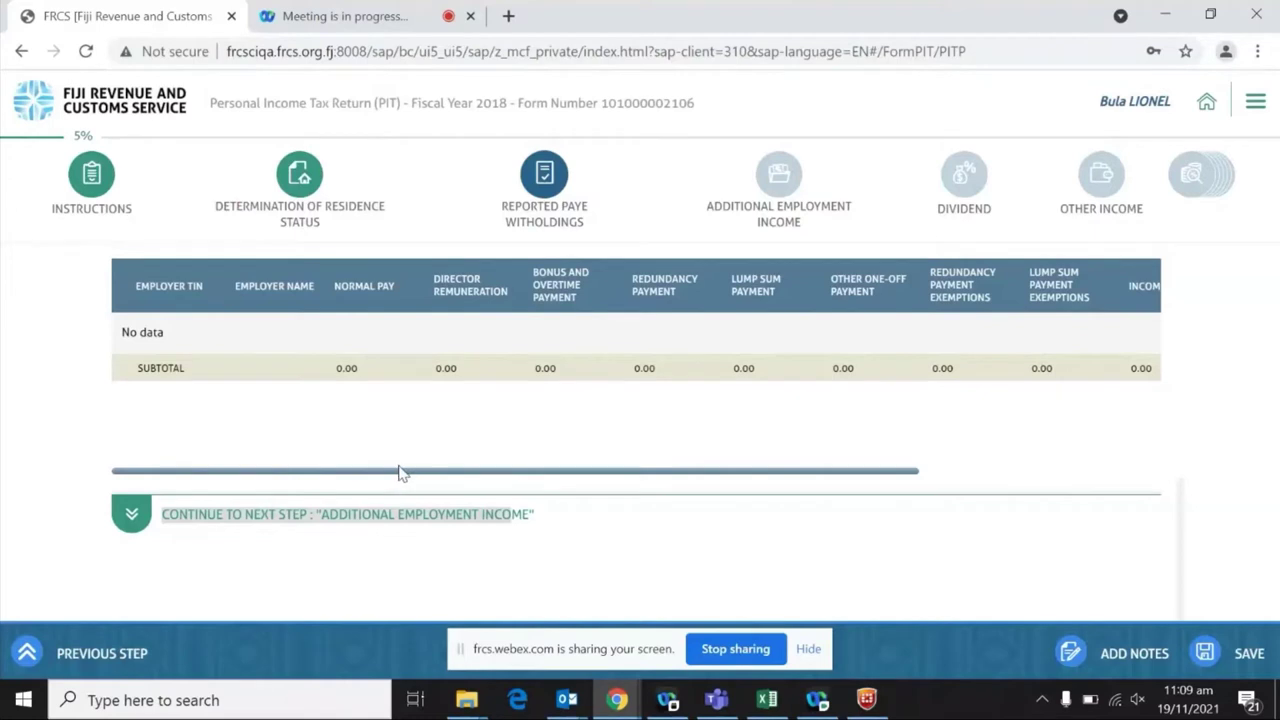
pyautogui.moveTo(609, 480); pyautogui.dragTo(911, 500)
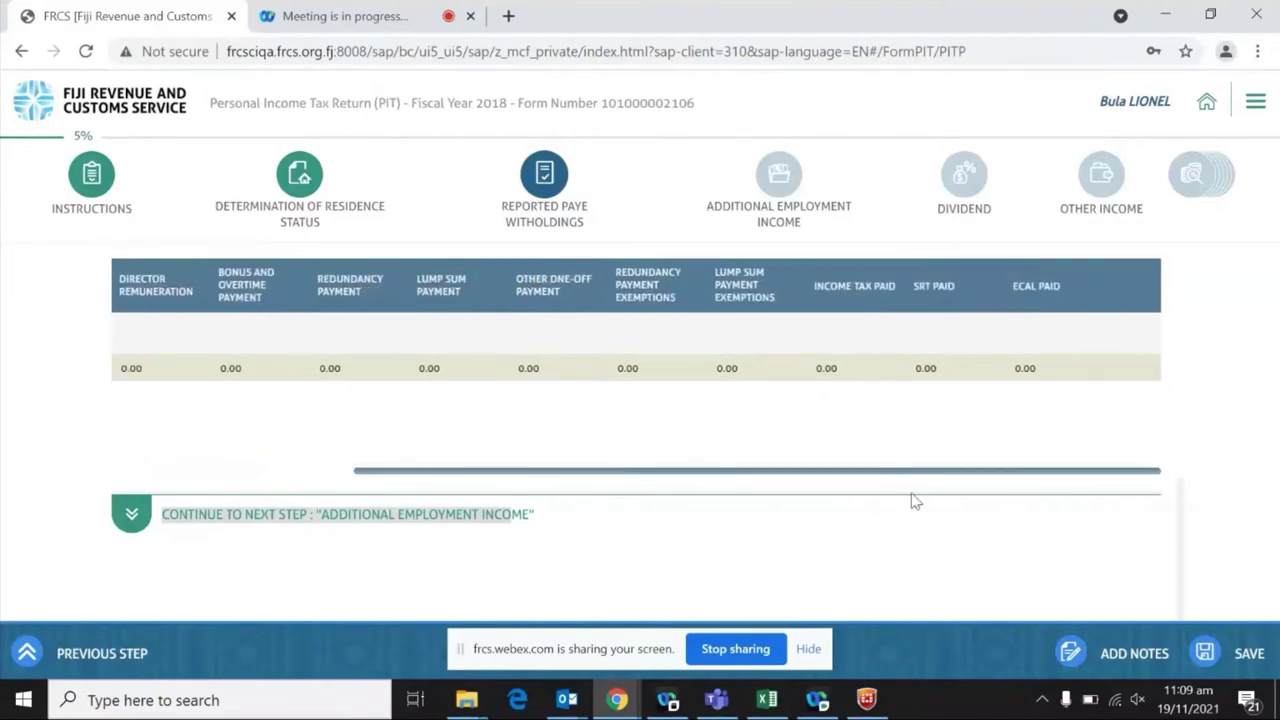
pyautogui.moveTo(900, 480); pyautogui.dragTo(584, 436)
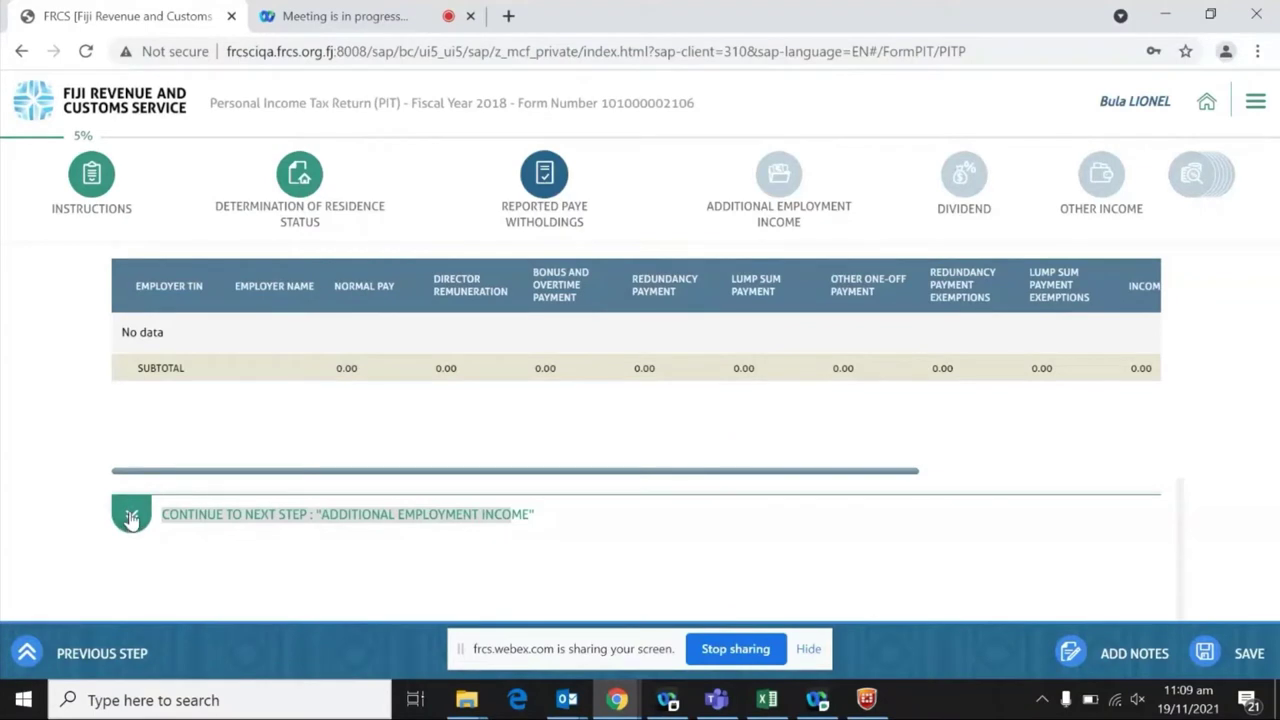
pyautogui.click(167, 515)
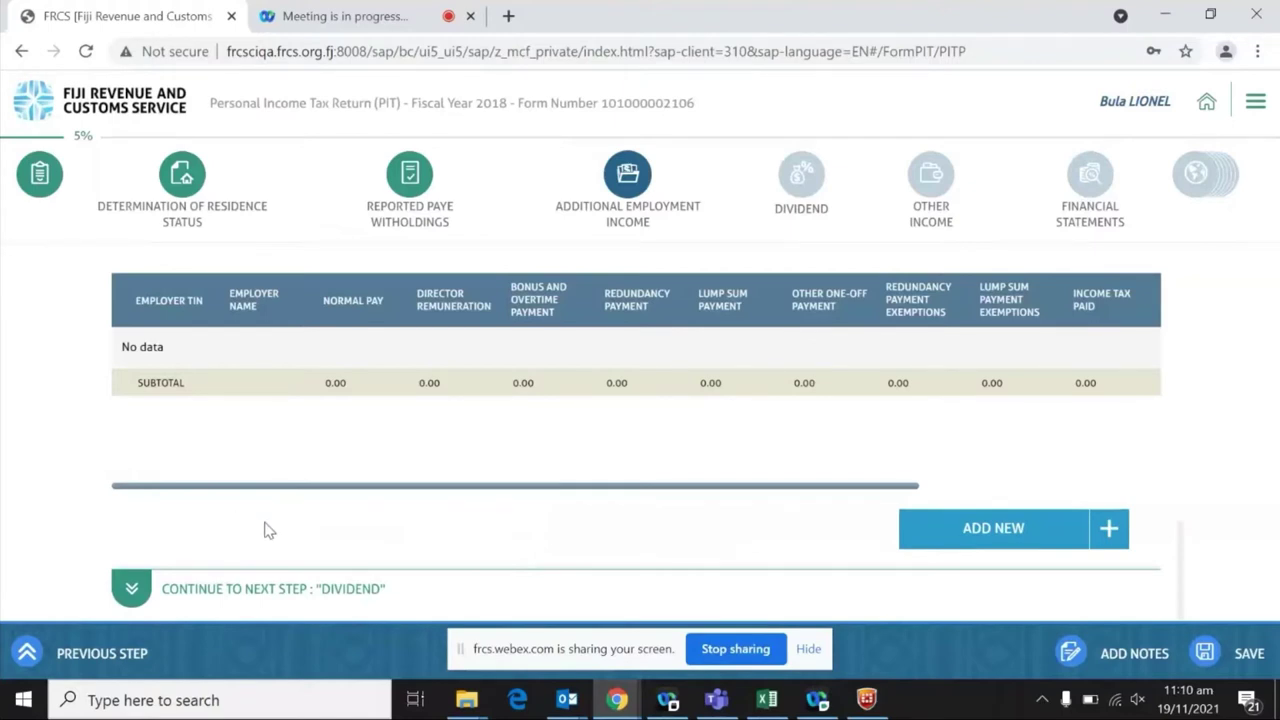
# - Add a blank row to the additional employment income table, review its fields and row options, and delete the row
pyautogui.moveTo(320, 489); pyautogui.dragTo(590, 523)
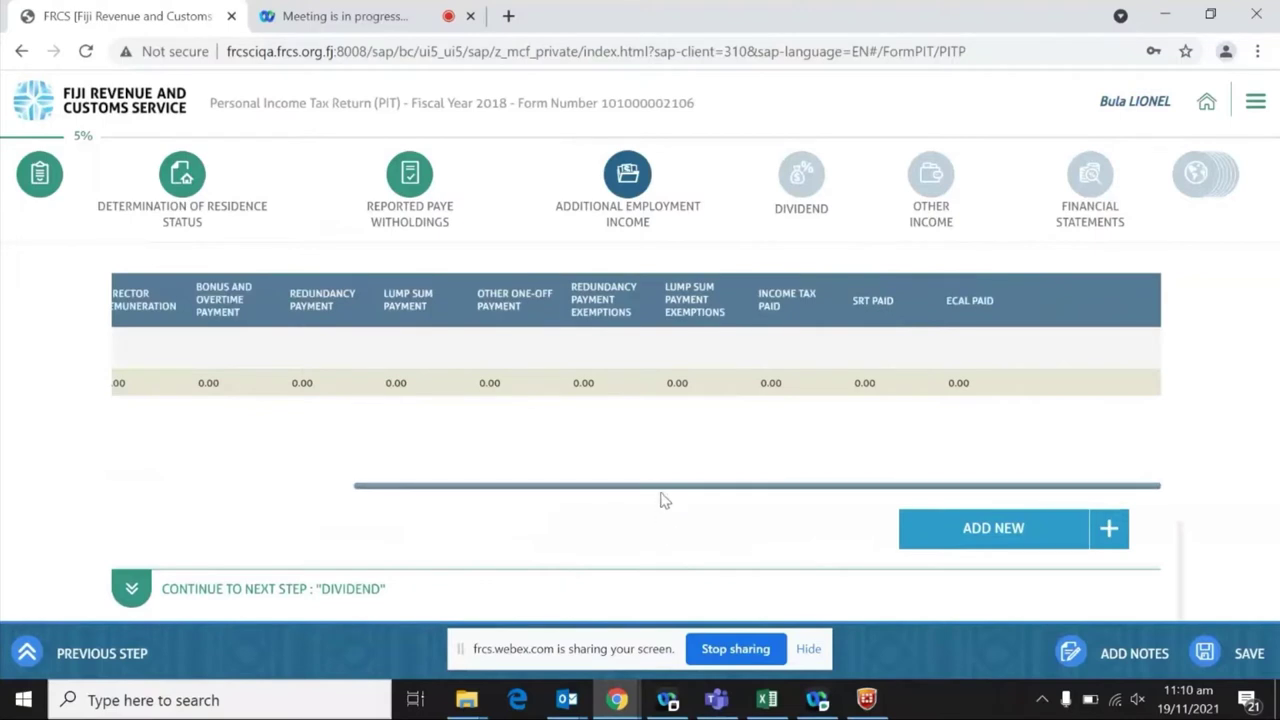
pyautogui.hscroll(-5, 666, 492)
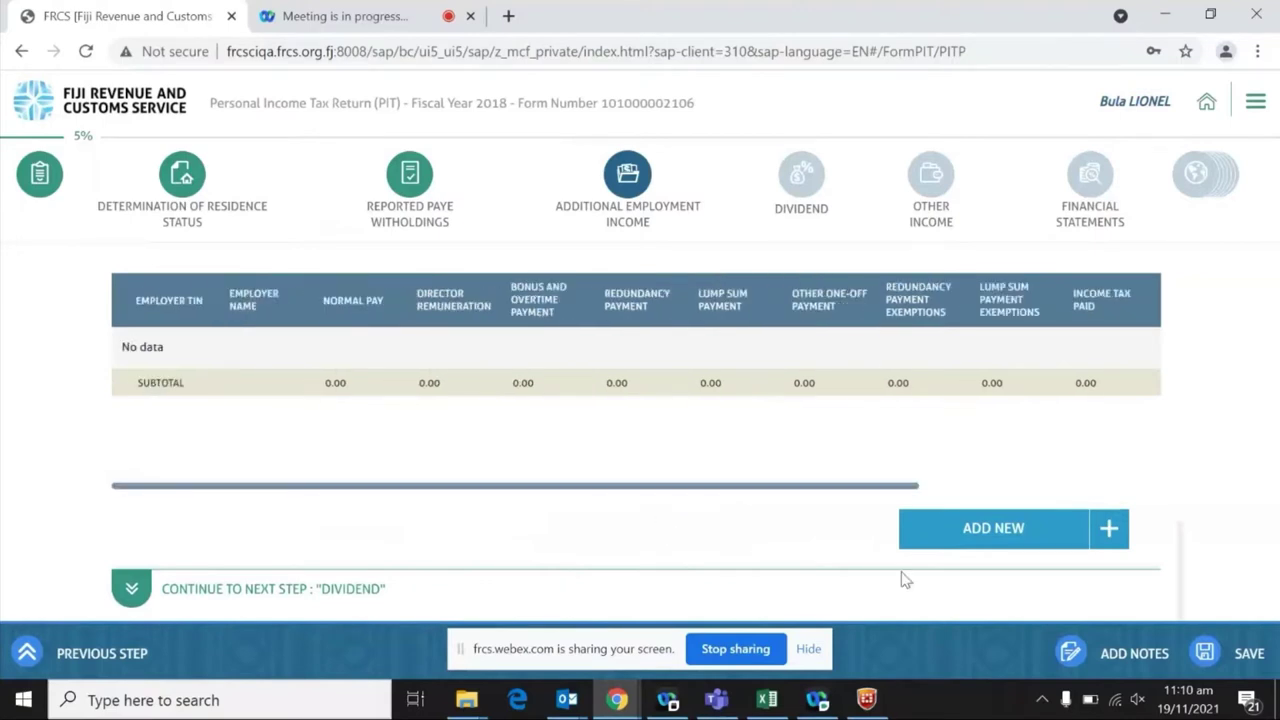
pyautogui.click(995, 540)
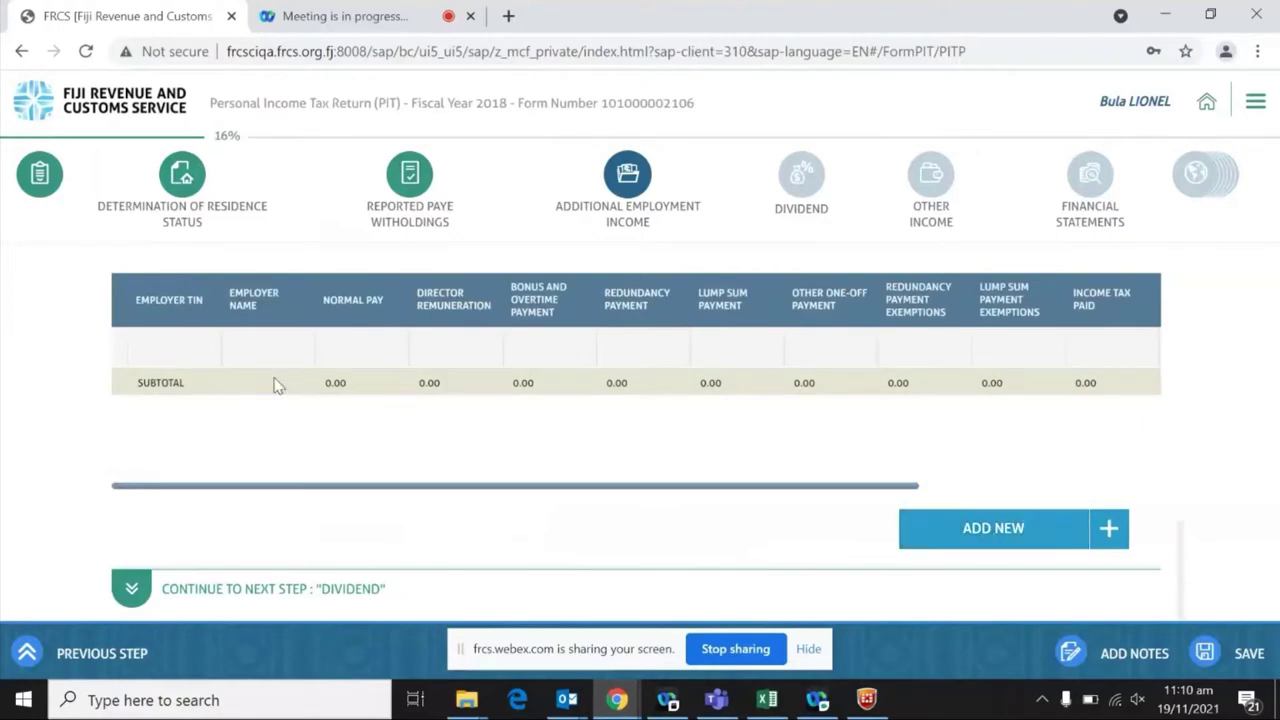
pyautogui.moveTo(420, 477); pyautogui.dragTo(991, 457)
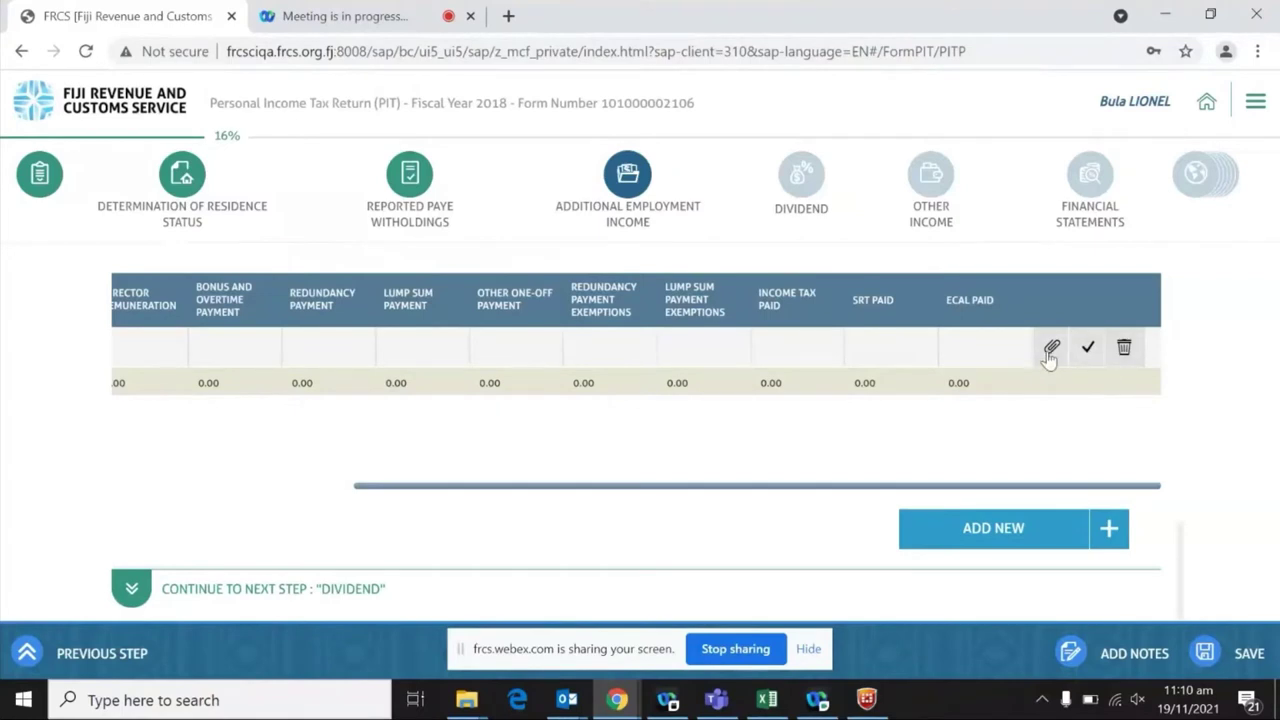
pyautogui.moveTo(866, 489); pyautogui.dragTo(557, 507)
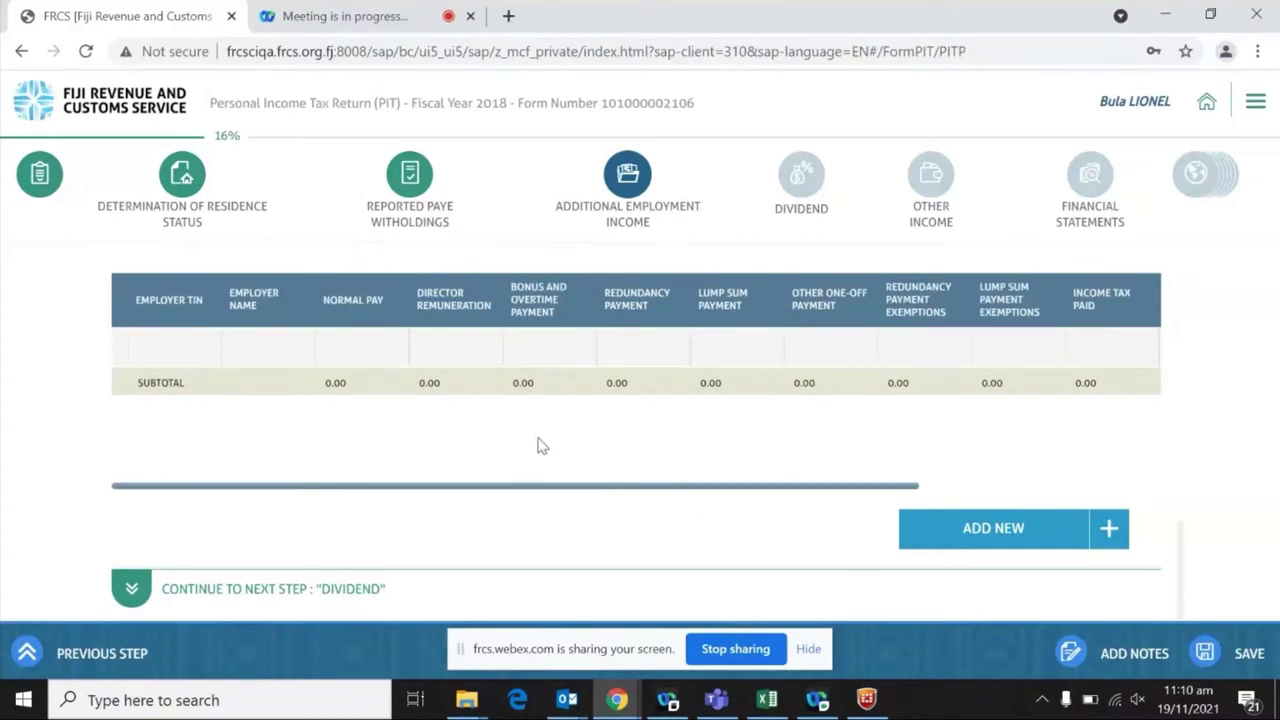
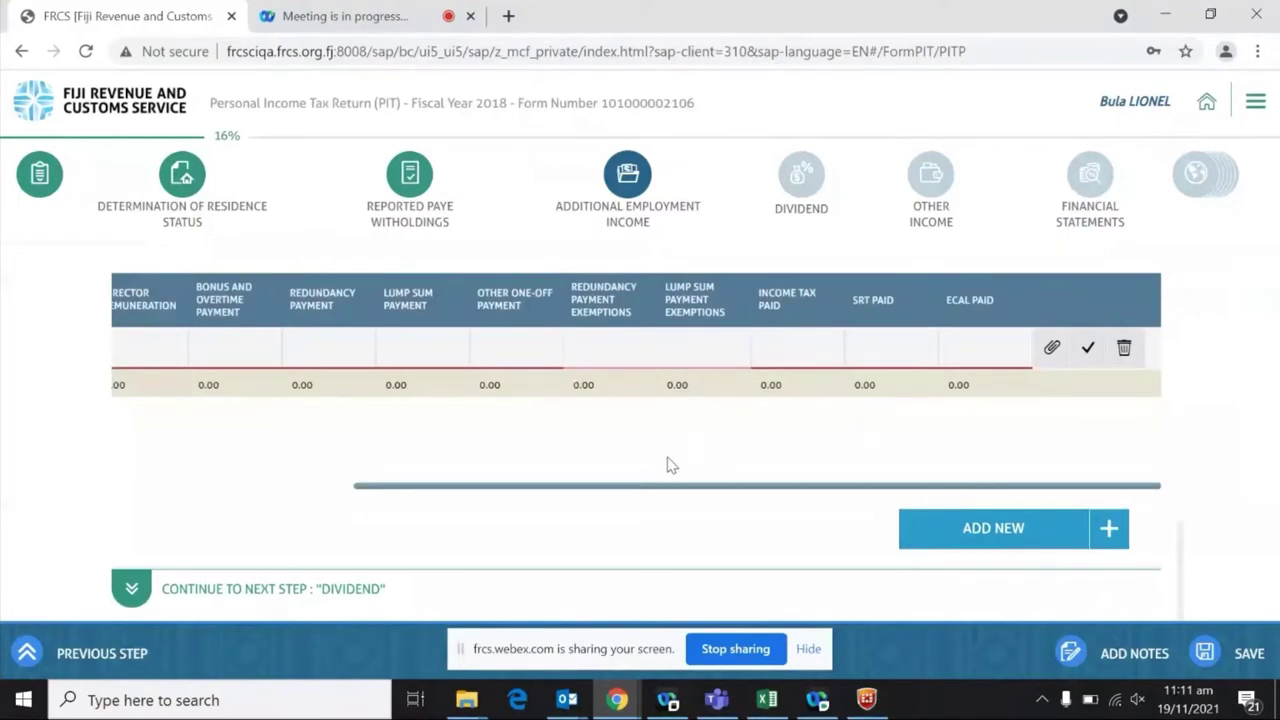
pyautogui.click(1124, 348)
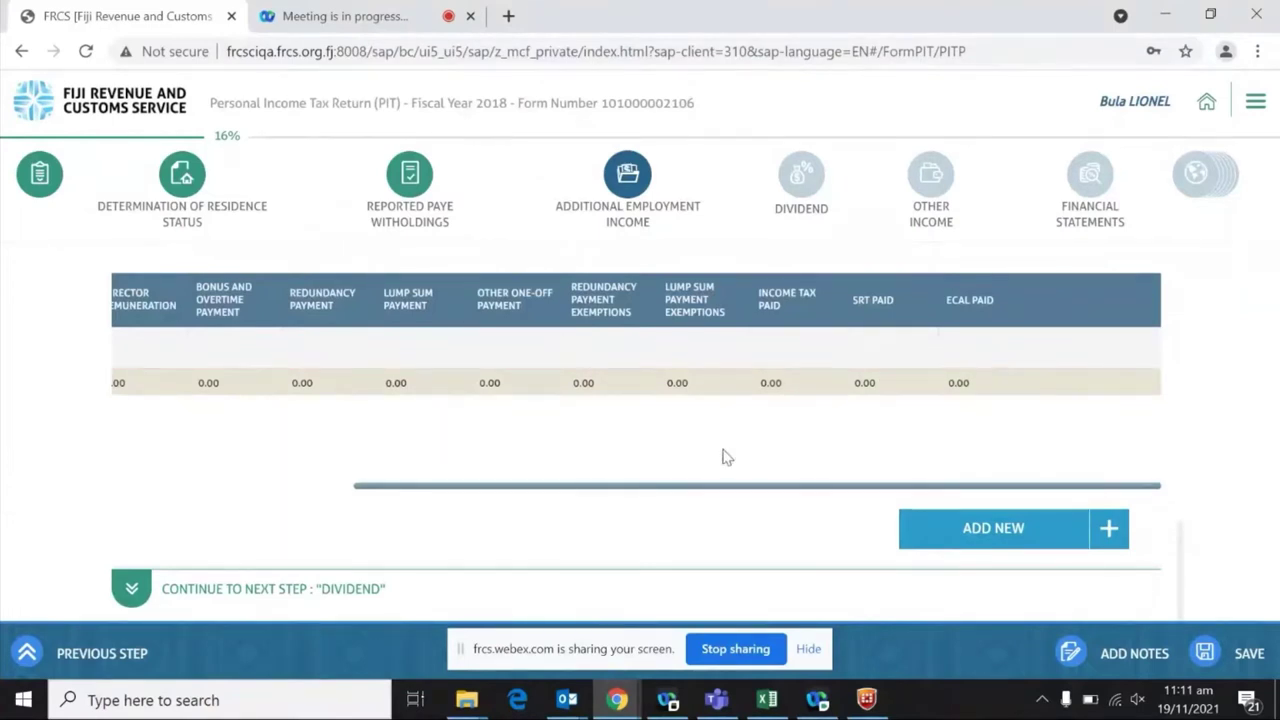
# - Continue from Additional Employment Income through Dividend and Other Income to Financial Statements without adding entries
pyautogui.moveTo(753, 493); pyautogui.dragTo(446, 446)
pyautogui.click(132, 590)
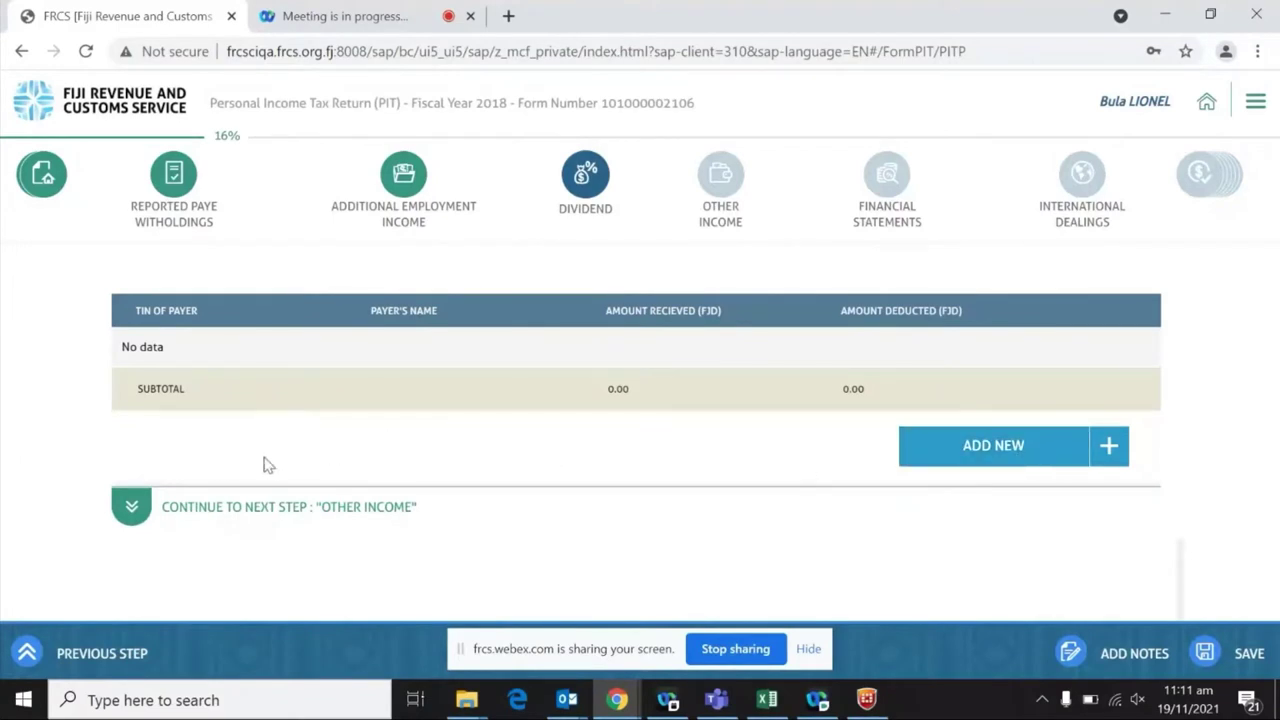
pyautogui.click(131, 510)
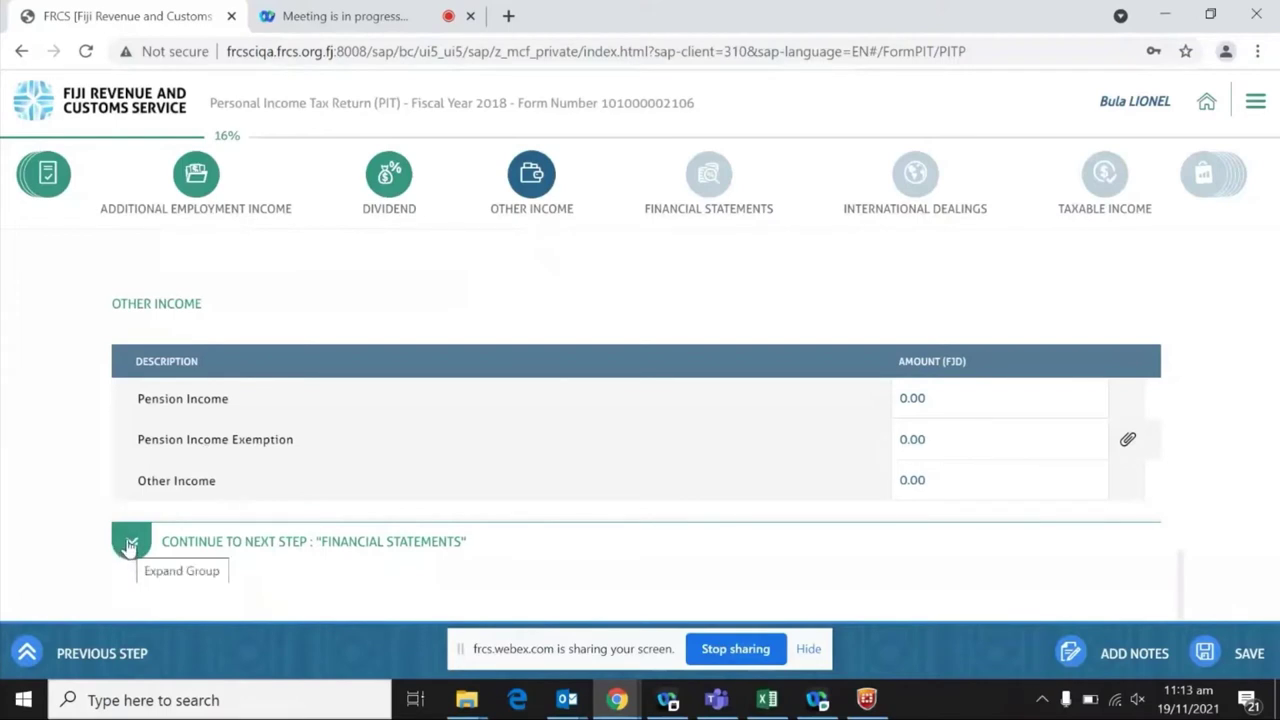
pyautogui.click(130, 545)
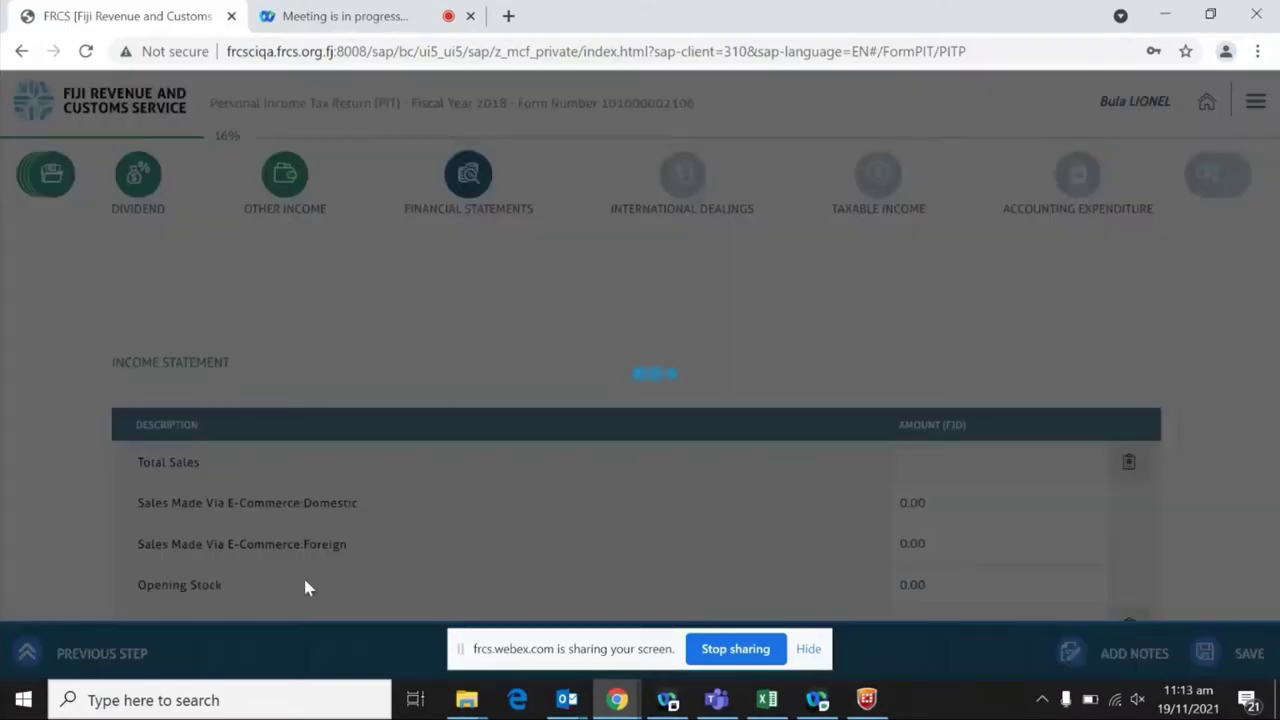
# - Open the Total Sales breakdown in the Income Statement, review its local and overseas sales columns, and close it without entering amounts
pyautogui.scroll(-2, 410, 512)
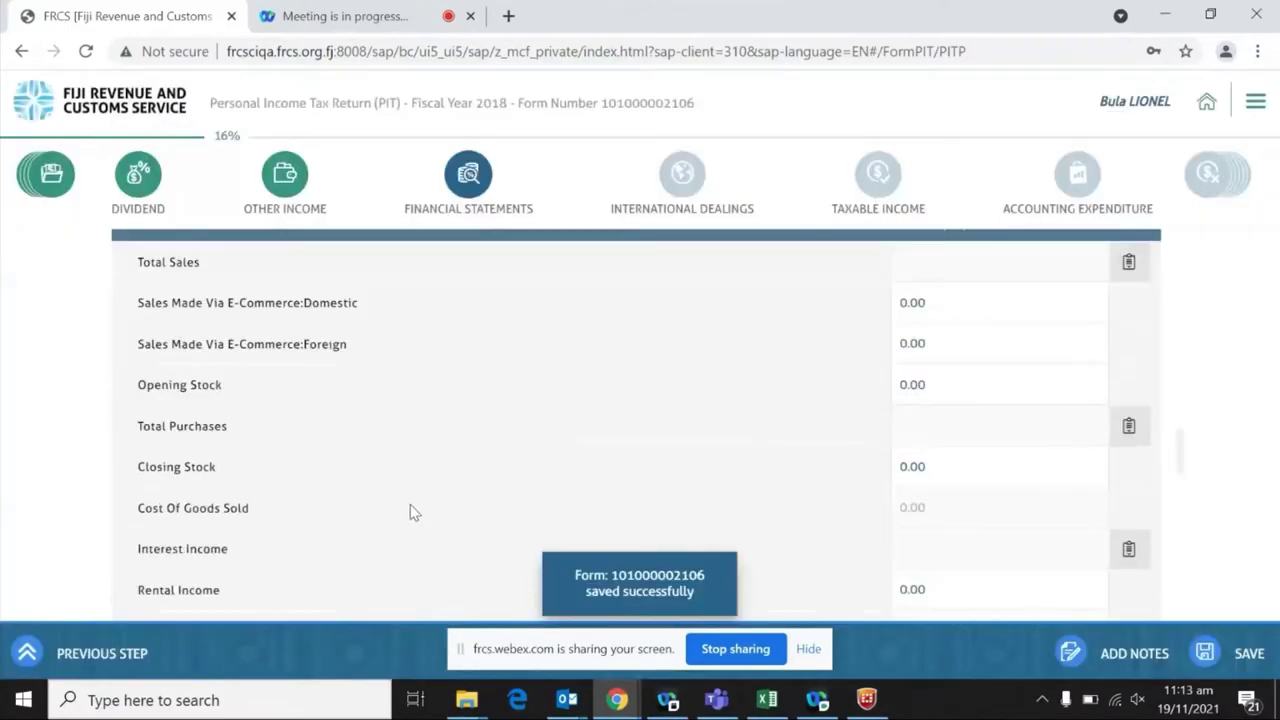
pyautogui.scroll(2, 395, 518)
pyautogui.scroll(1, 386, 523)
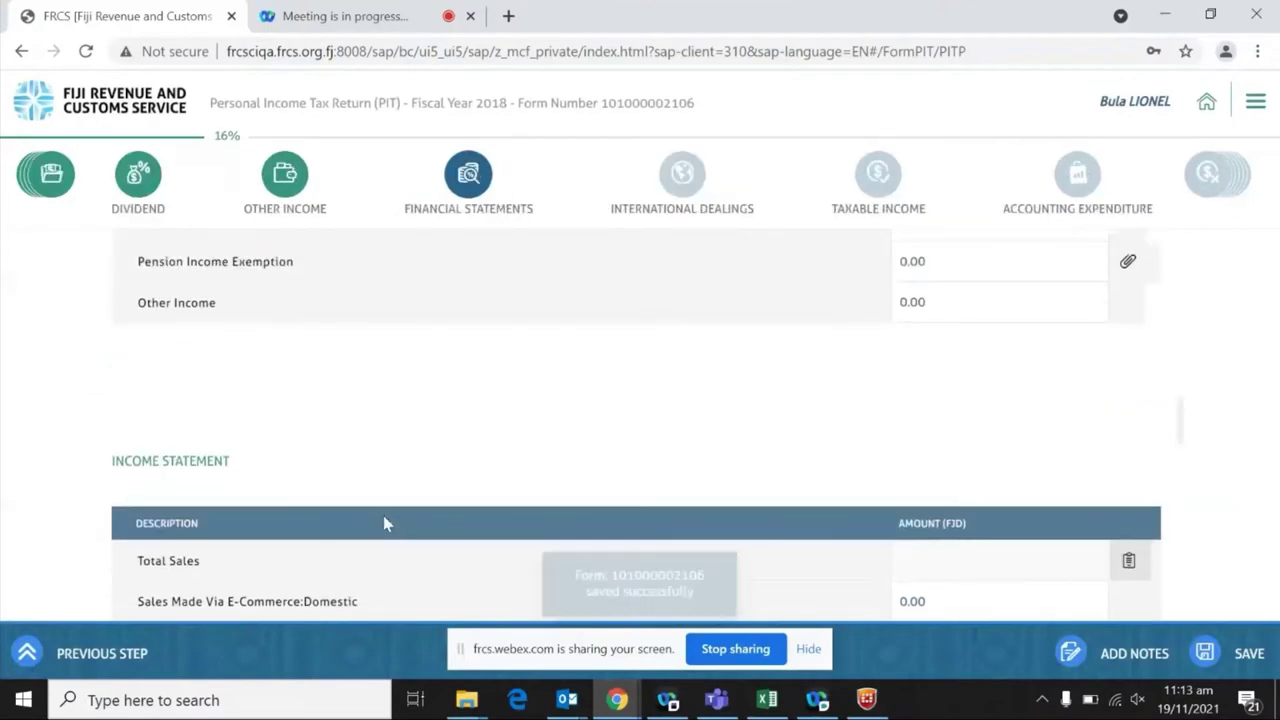
pyautogui.scroll(-2, 383, 515)
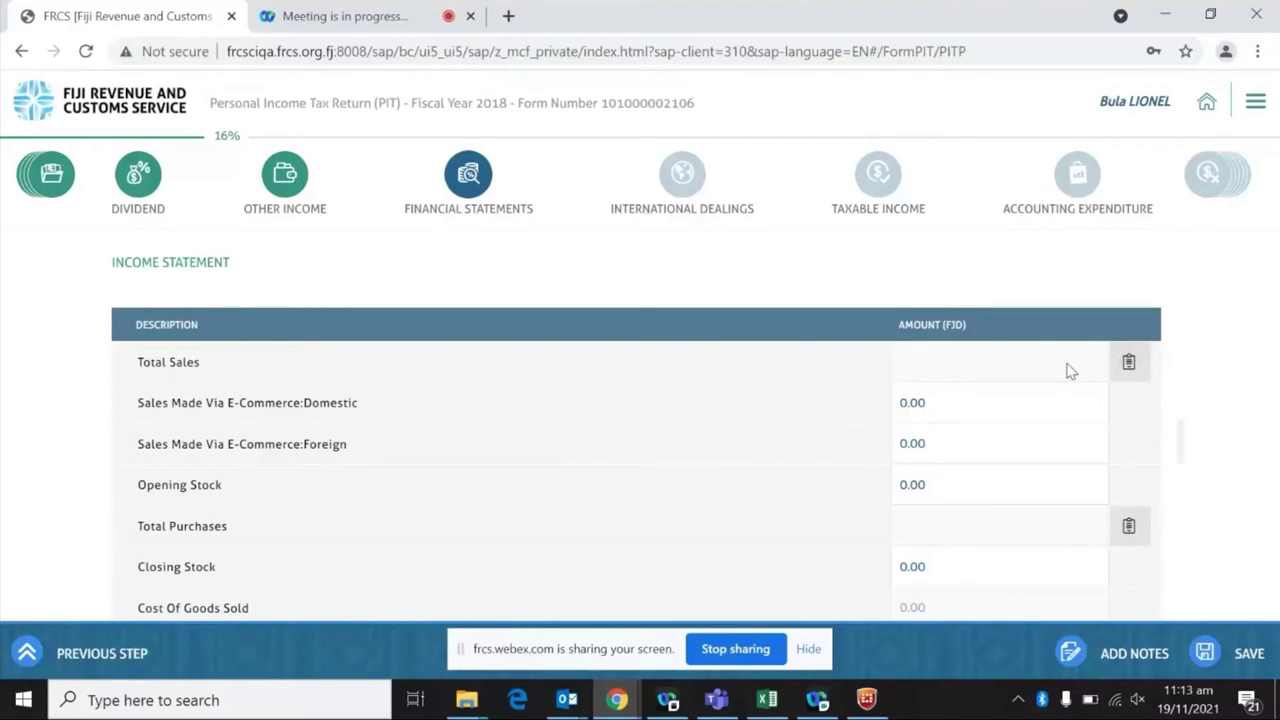
pyautogui.click(1128, 365)
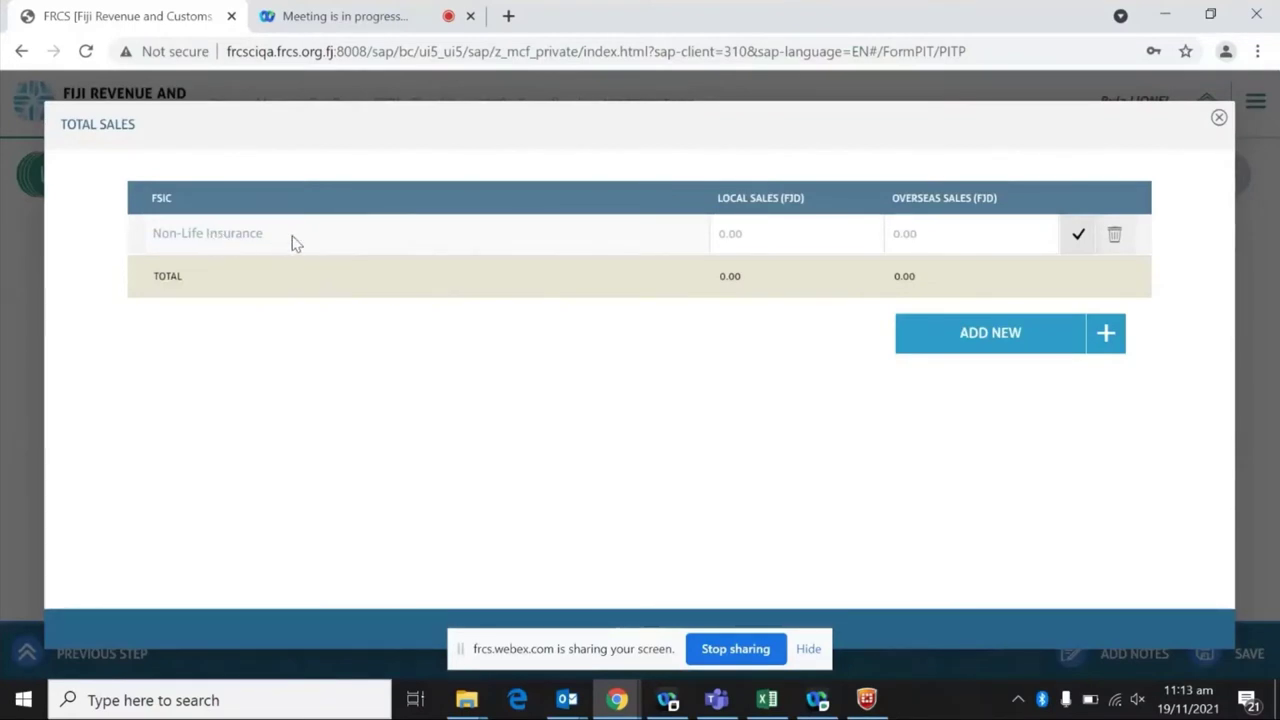
pyautogui.click(1219, 120)
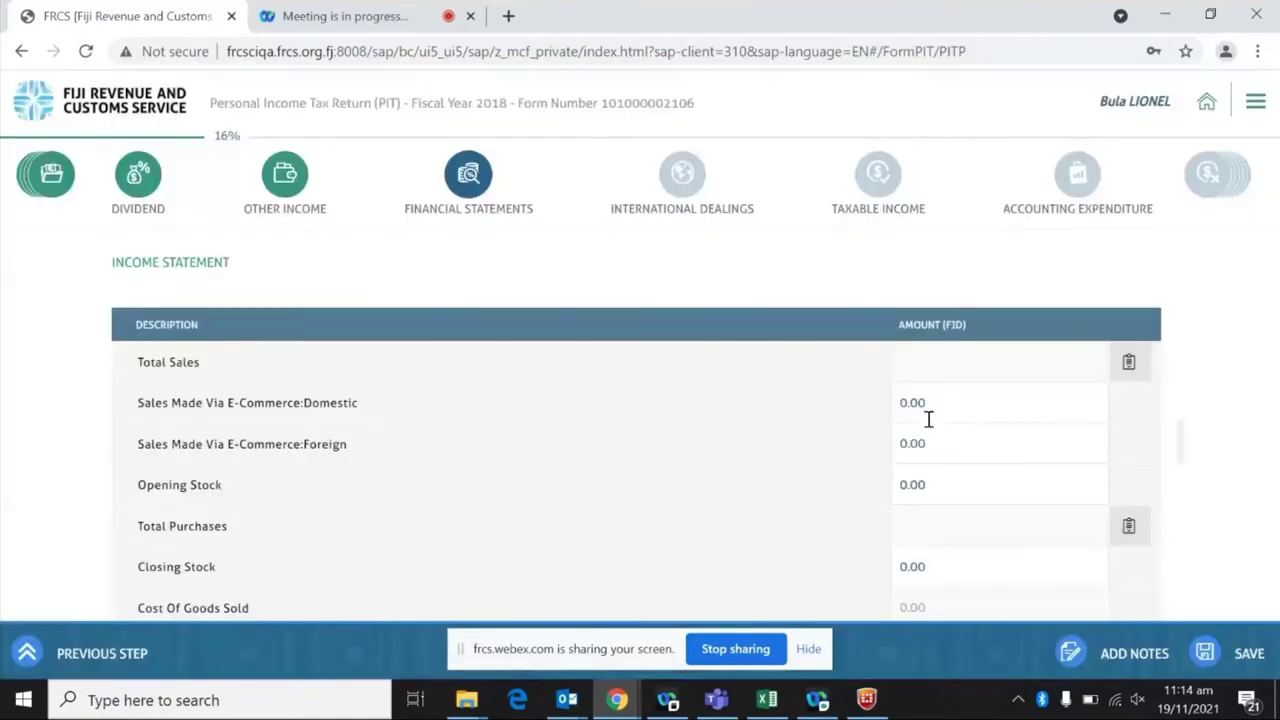
# - Review the Income Statement lines from e-commerce sales down to Net Profit Before Tax without entering amounts
pyautogui.scroll(-1, 963, 414)
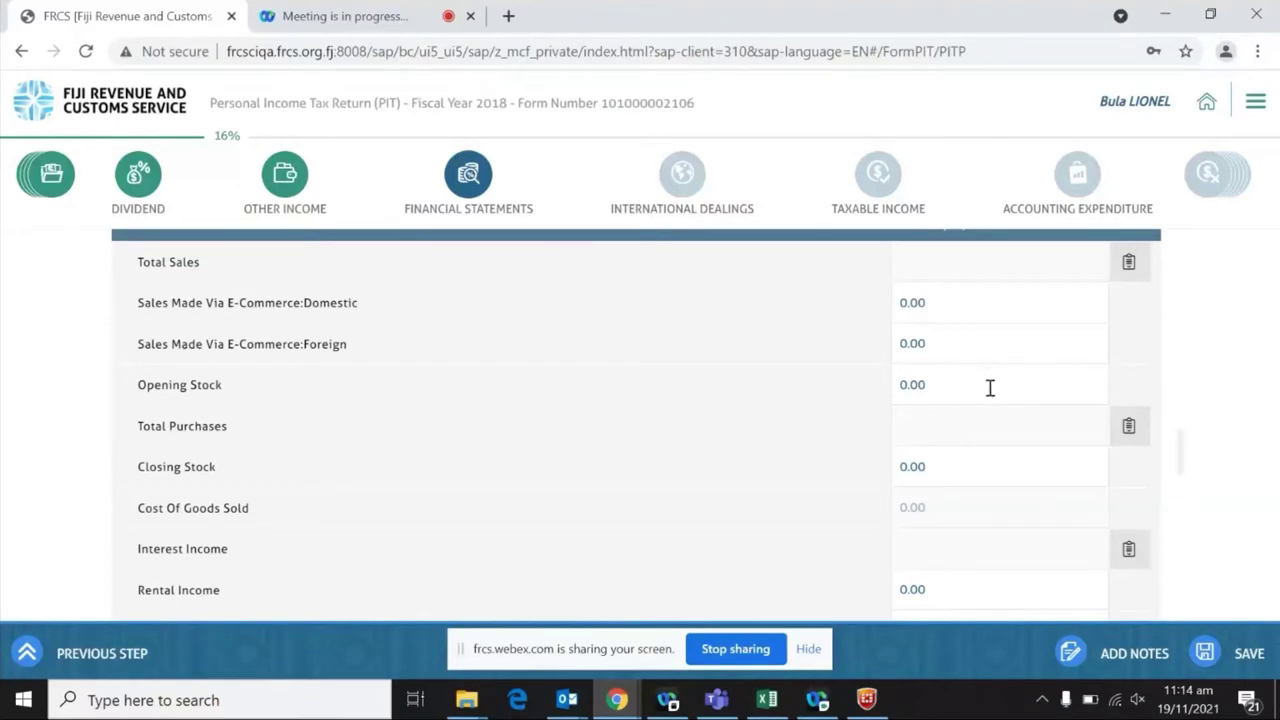
pyautogui.click(946, 306)
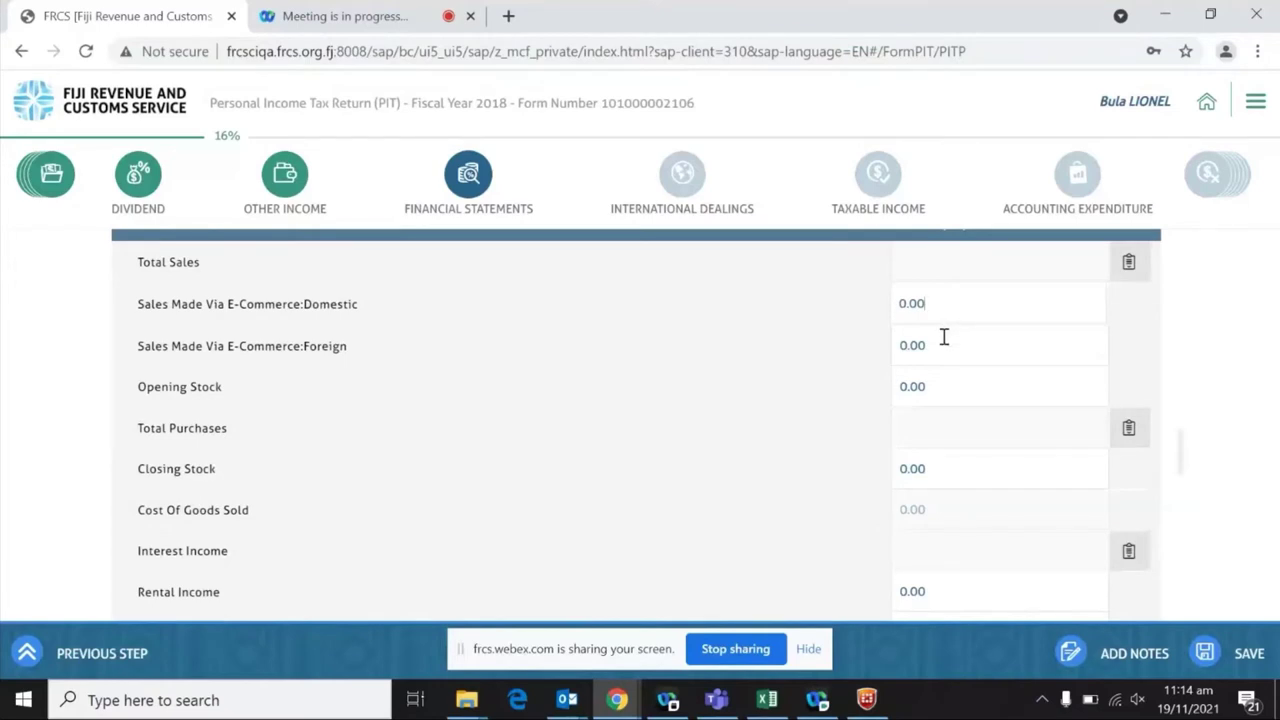
pyautogui.scroll(-1, 960, 362)
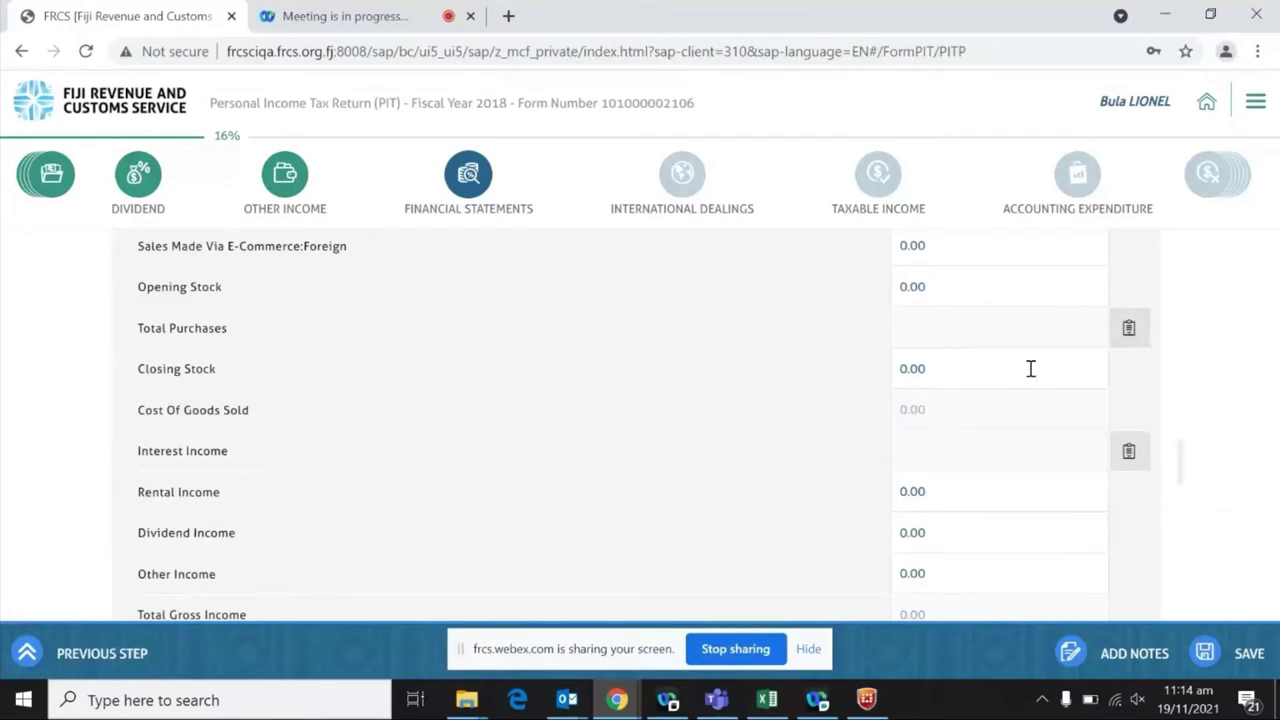
pyautogui.scroll(-1, 1032, 372)
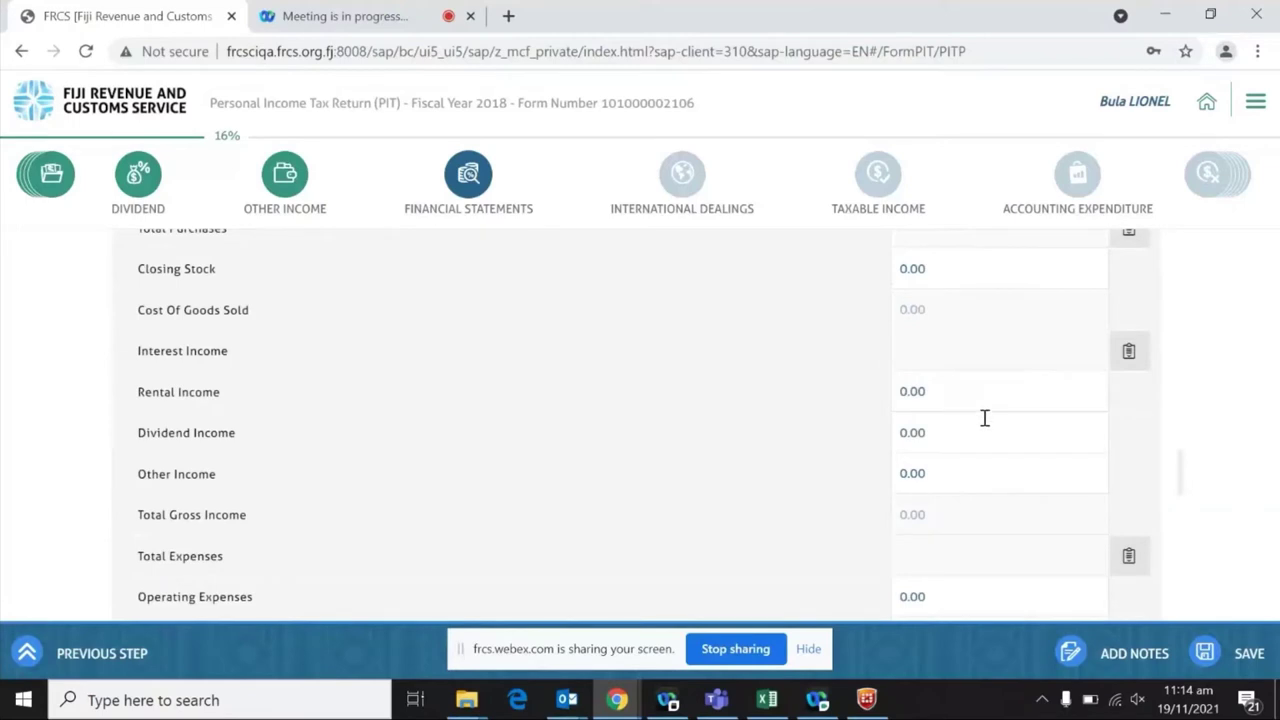
pyautogui.scroll(-1, 1000, 440)
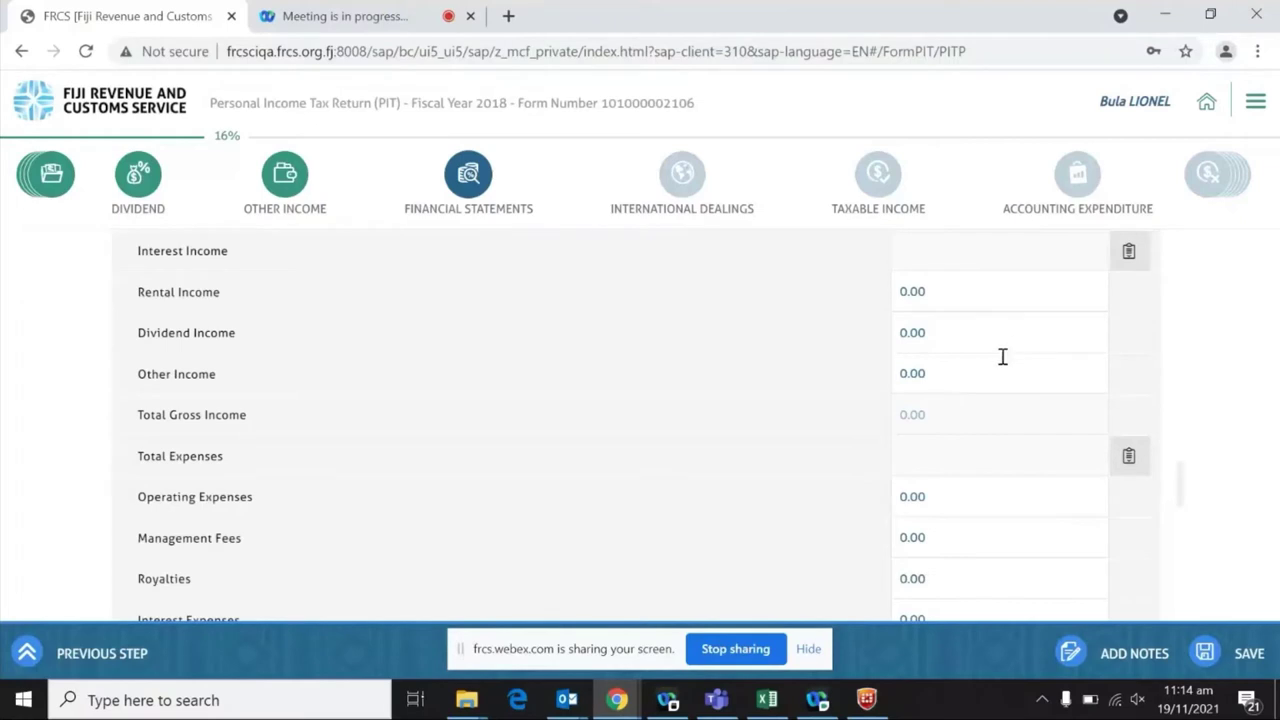
pyautogui.scroll(-2, 997, 370)
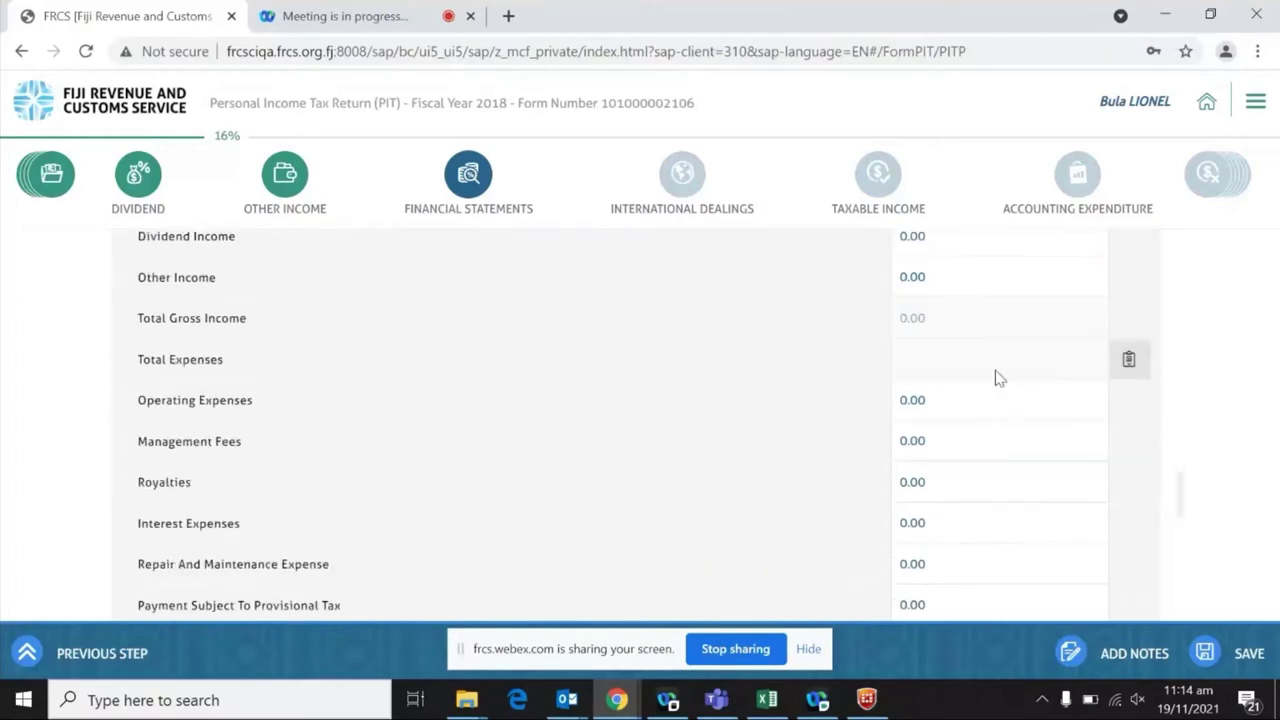
pyautogui.scroll(-2, 983, 410)
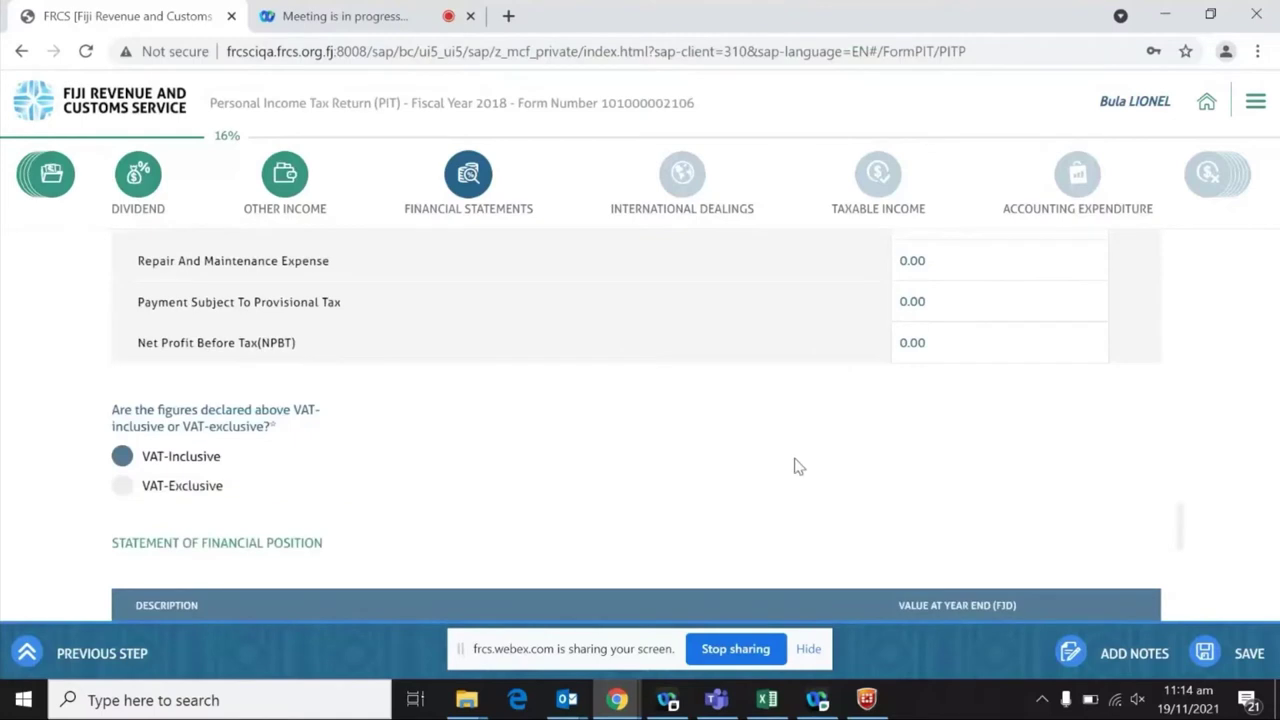
# - Examine the VAT-inclusive or exclusive question, the Statement of Financial Position, the Cash Flow Statement and the independent audit question
pyautogui.scroll(-1, 803, 467)
pyautogui.scroll(1, 805, 467)
pyautogui.scroll(-1, 598, 503)
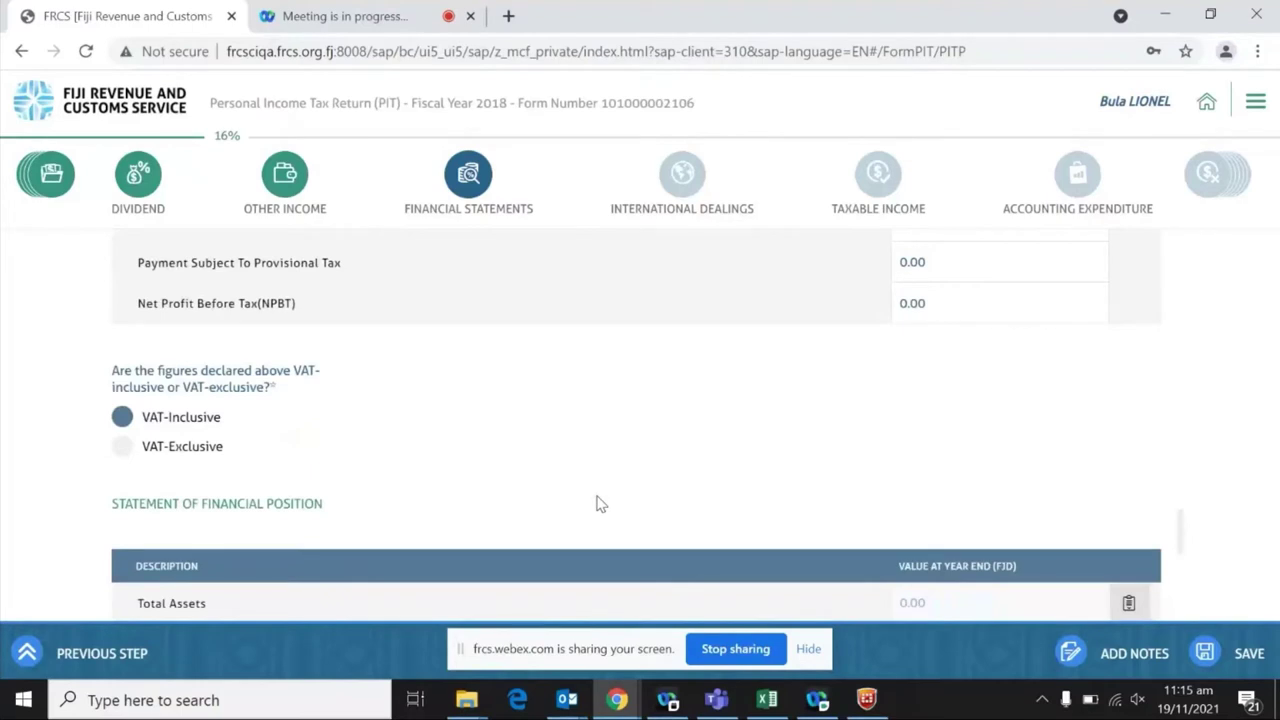
pyautogui.scroll(1, 598, 503)
pyautogui.scroll(-2, 598, 503)
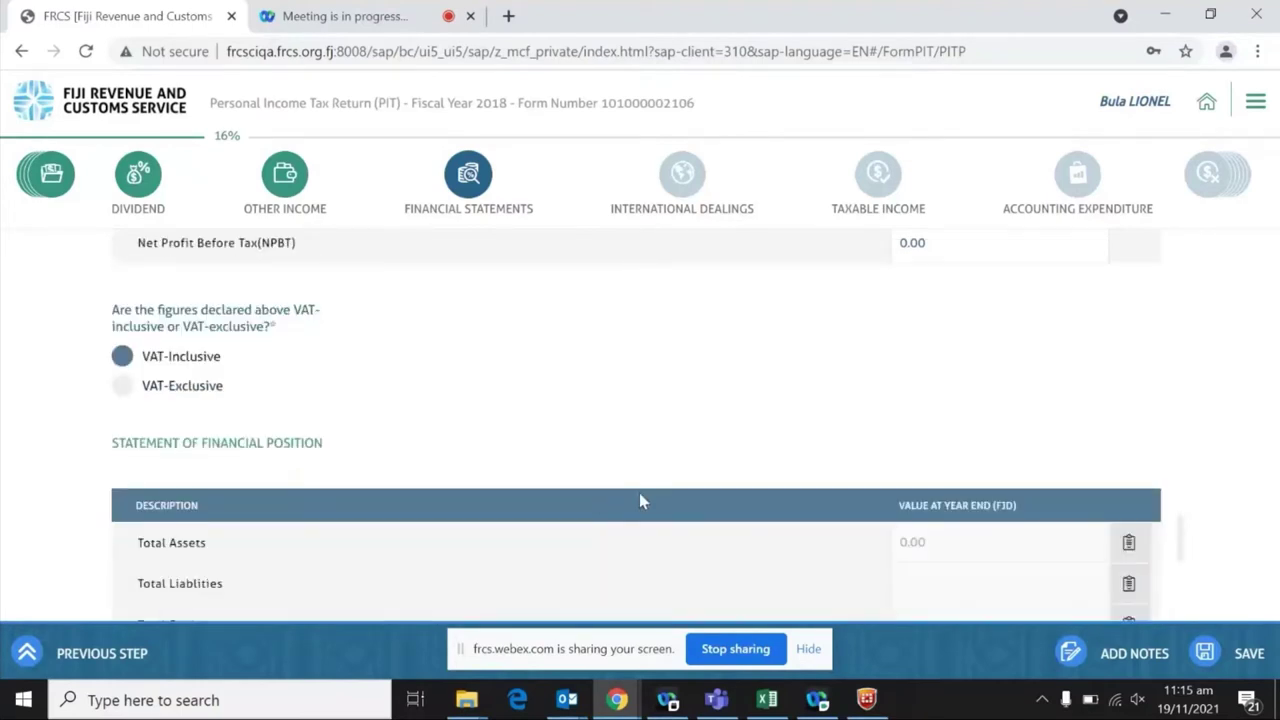
pyautogui.scroll(-2, 646, 487)
pyautogui.scroll(-2, 646, 487)
pyautogui.scroll(2, 646, 487)
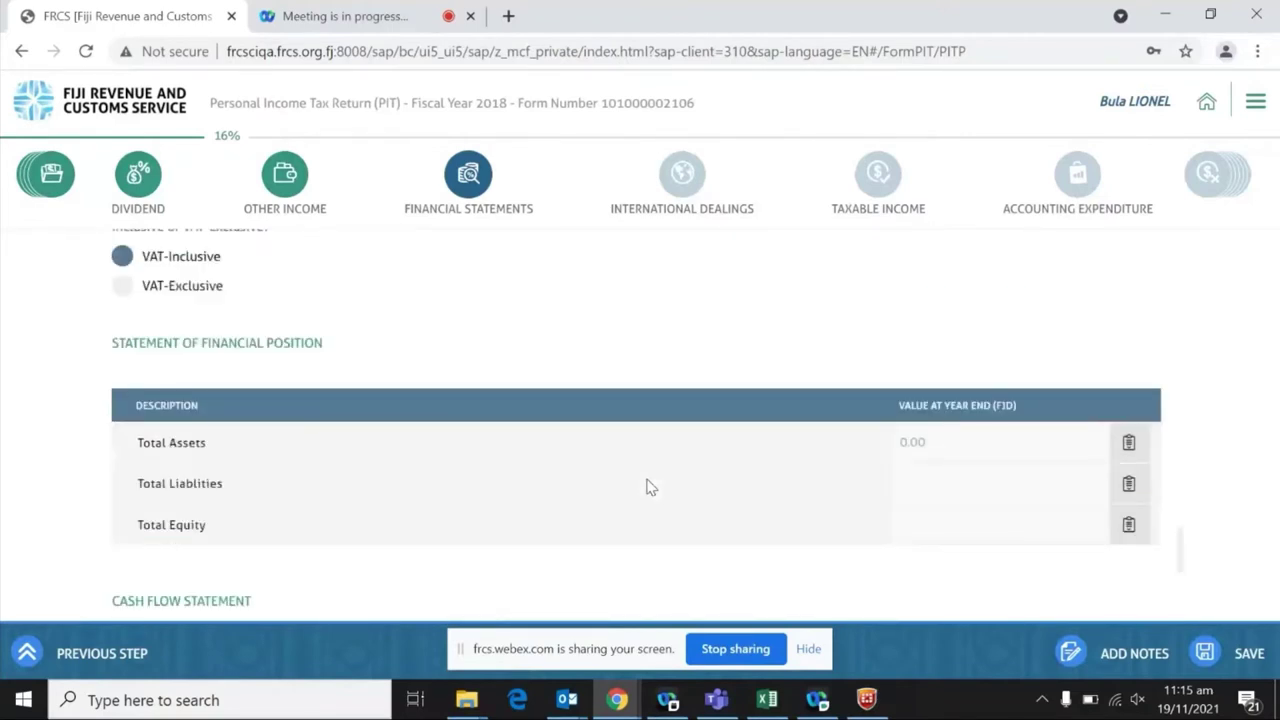
pyautogui.scroll(-2, 632, 510)
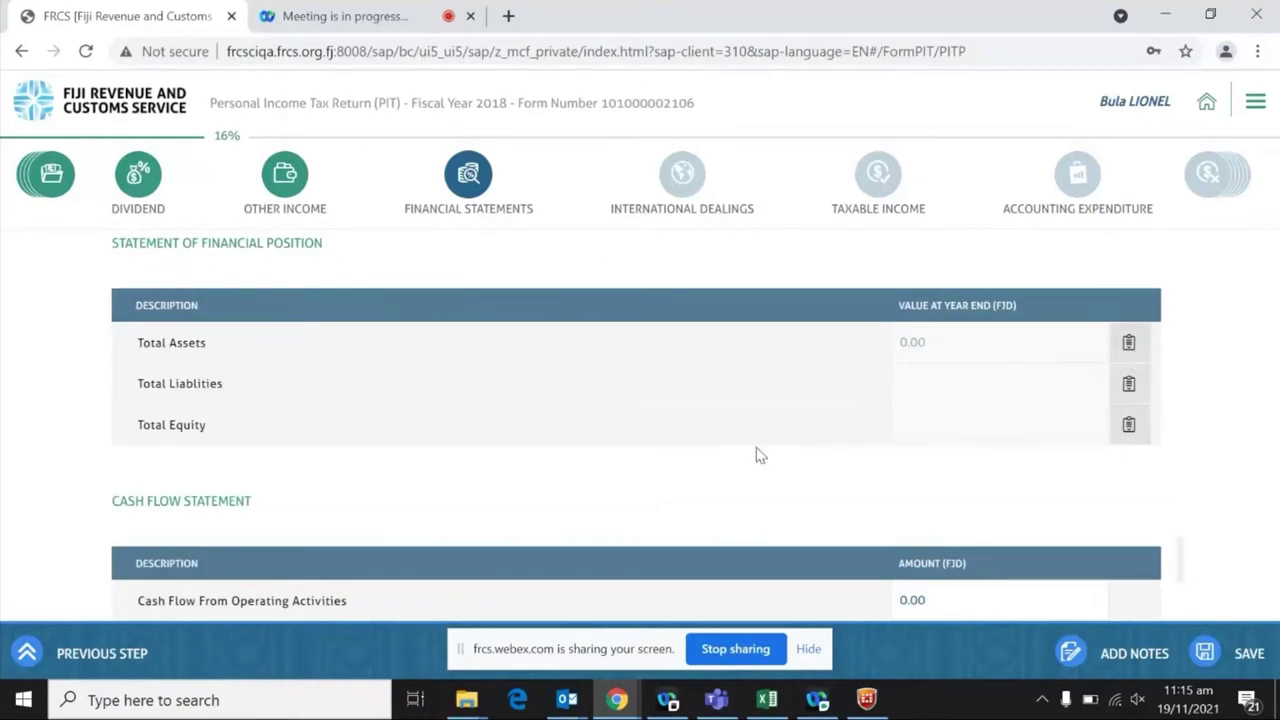
pyautogui.scroll(-2, 757, 455)
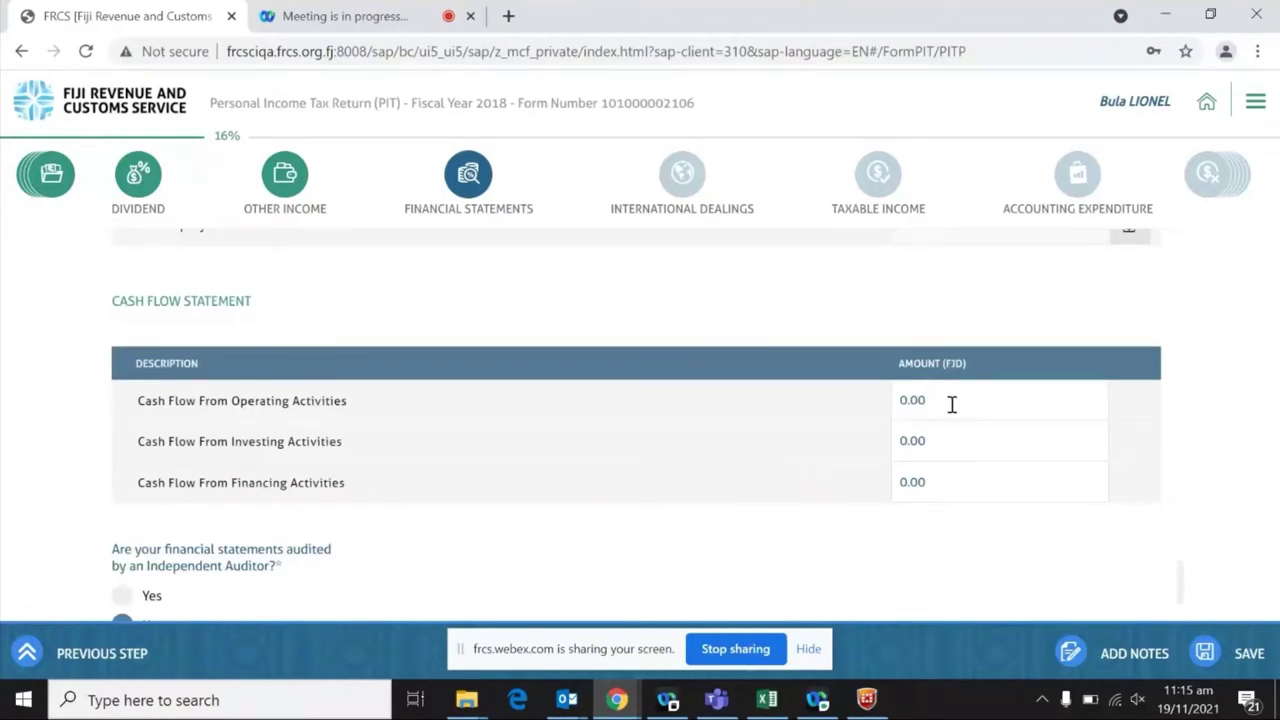
pyautogui.scroll(-1, 950, 410)
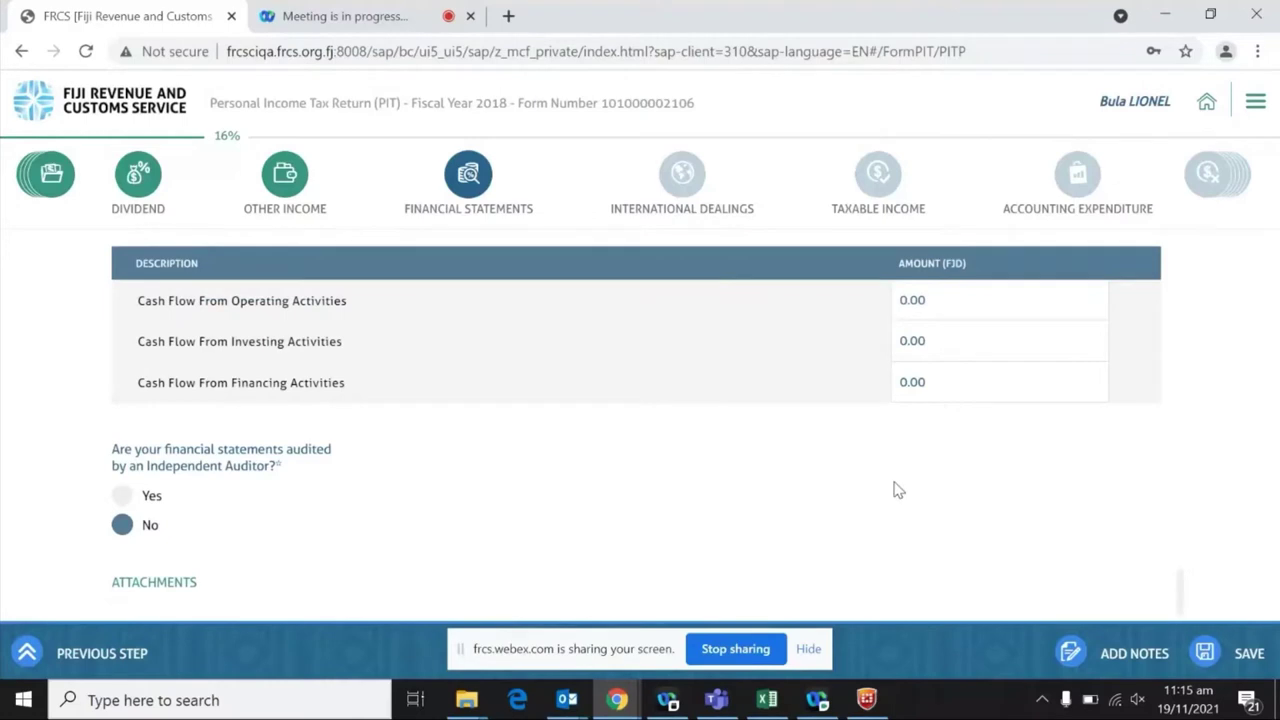
pyautogui.scroll(-1, 897, 490)
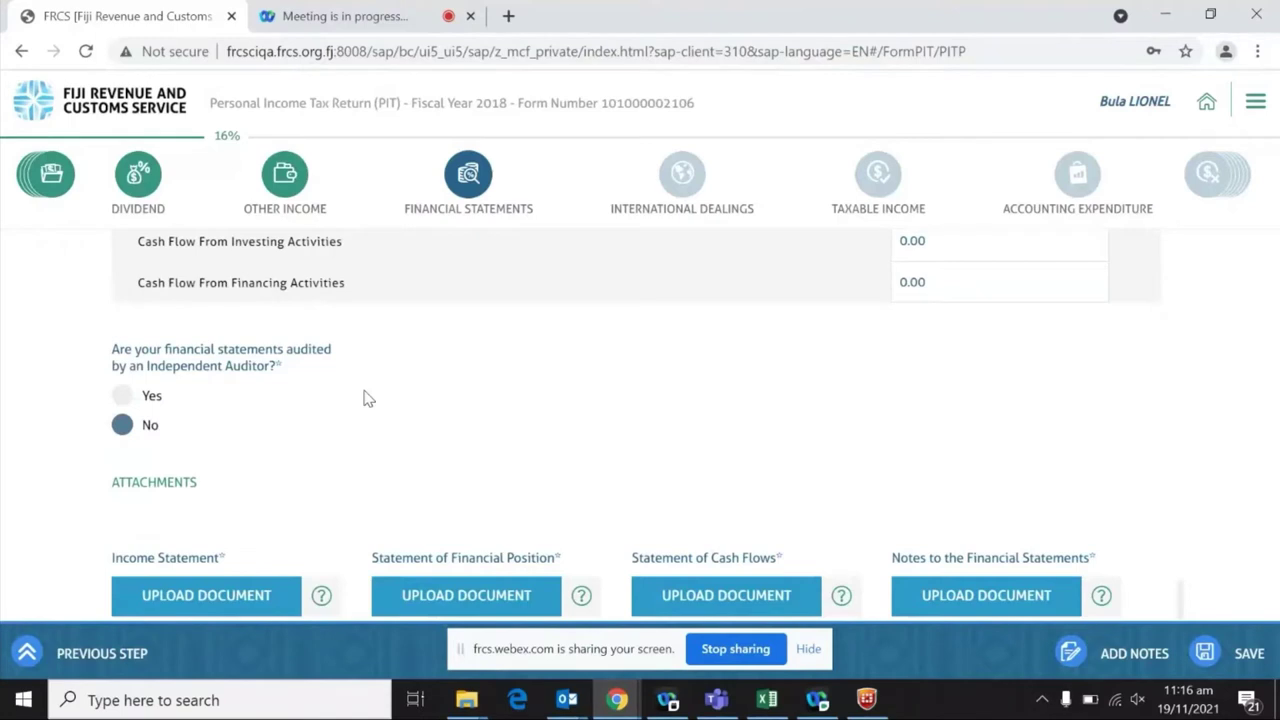
pyautogui.scroll(-1, 414, 429)
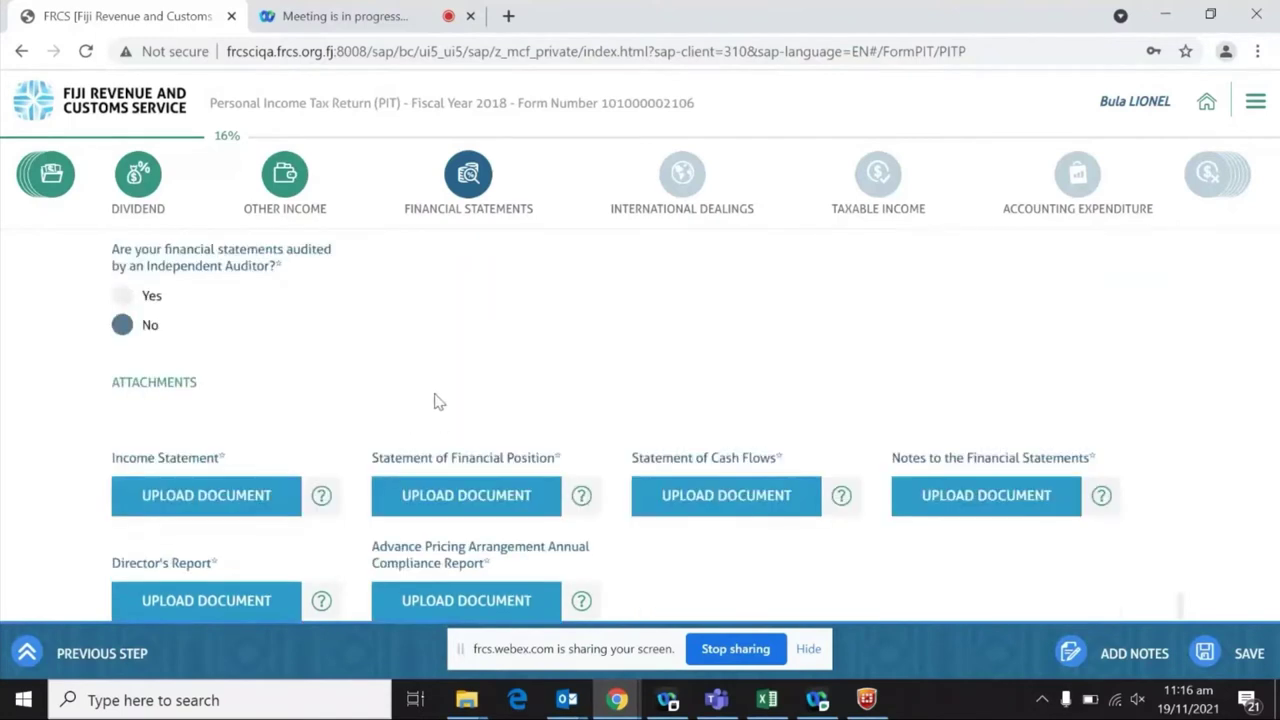
# - Answer Yes to the independent auditor question to compare the required attachments, and set the answer back to No
pyautogui.scroll(1, 437, 401)
pyautogui.scroll(-1, 437, 401)
pyautogui.click(122, 295)
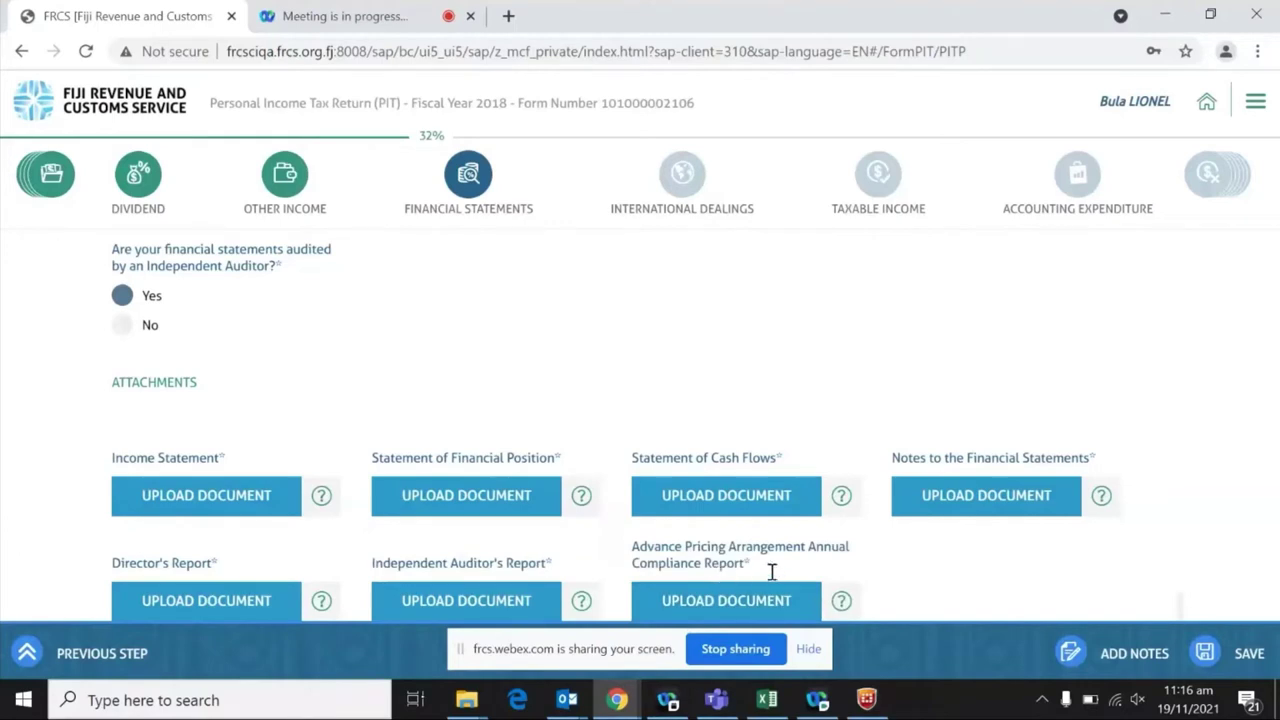
pyautogui.click(122, 328)
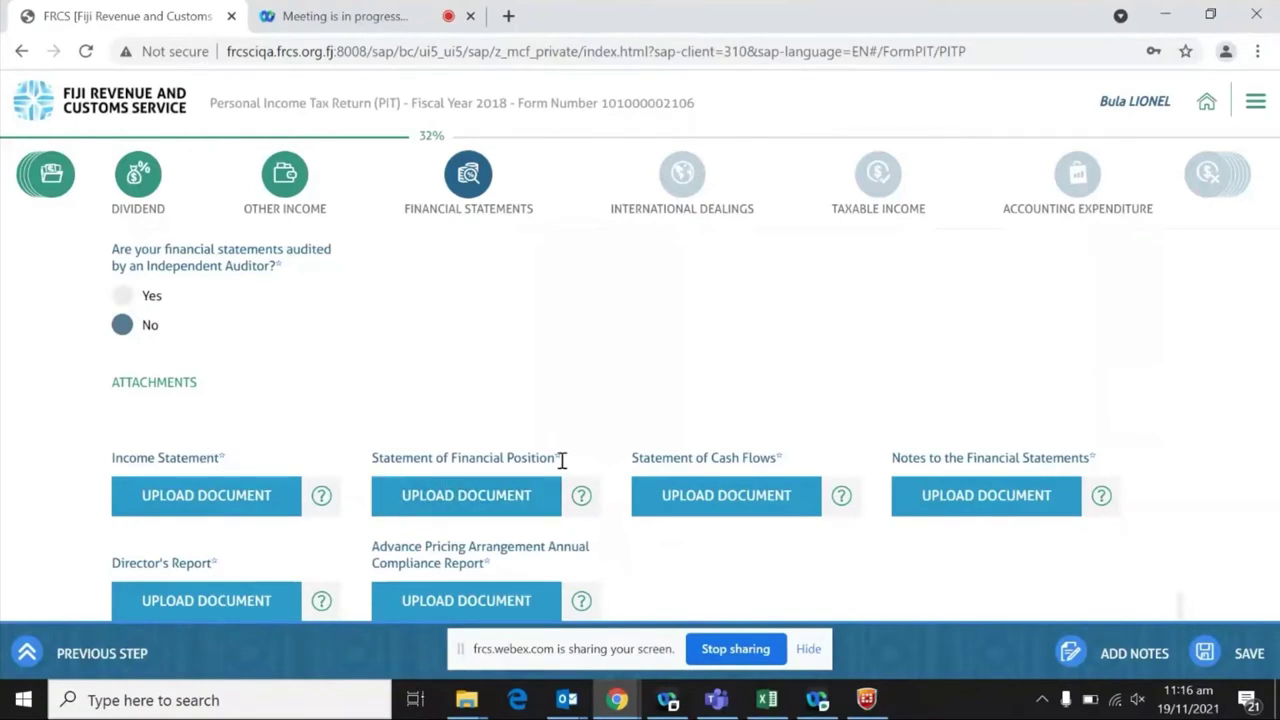
# - Check the file requirements for the Income Statement attachment and continue to International Dealings without uploading documents
pyautogui.scroll(-1, 562, 460)
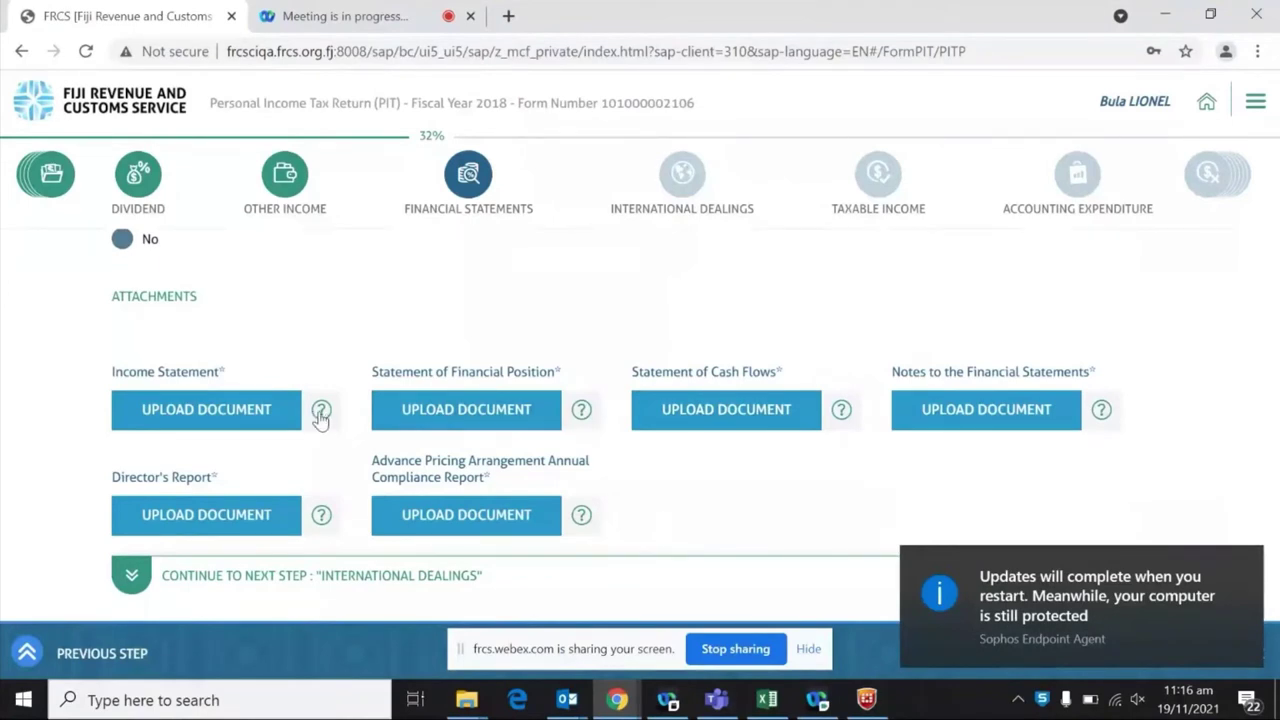
pyautogui.click(321, 412)
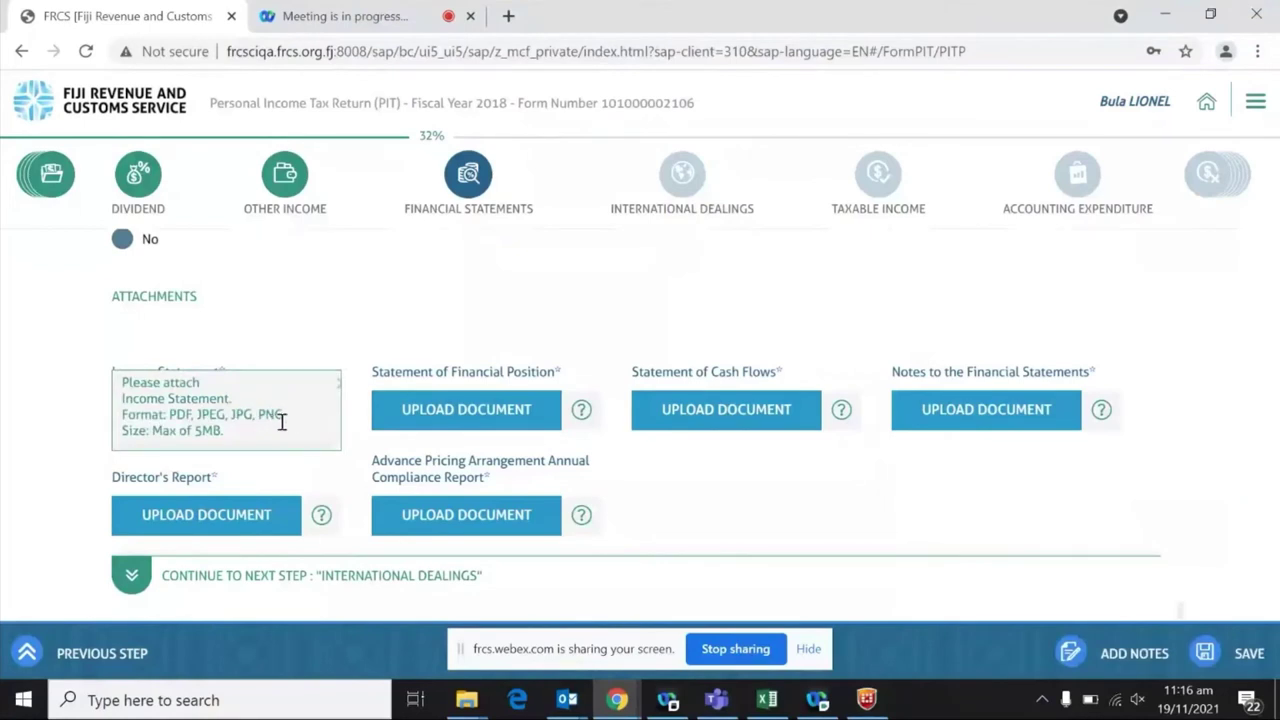
pyautogui.click(321, 410)
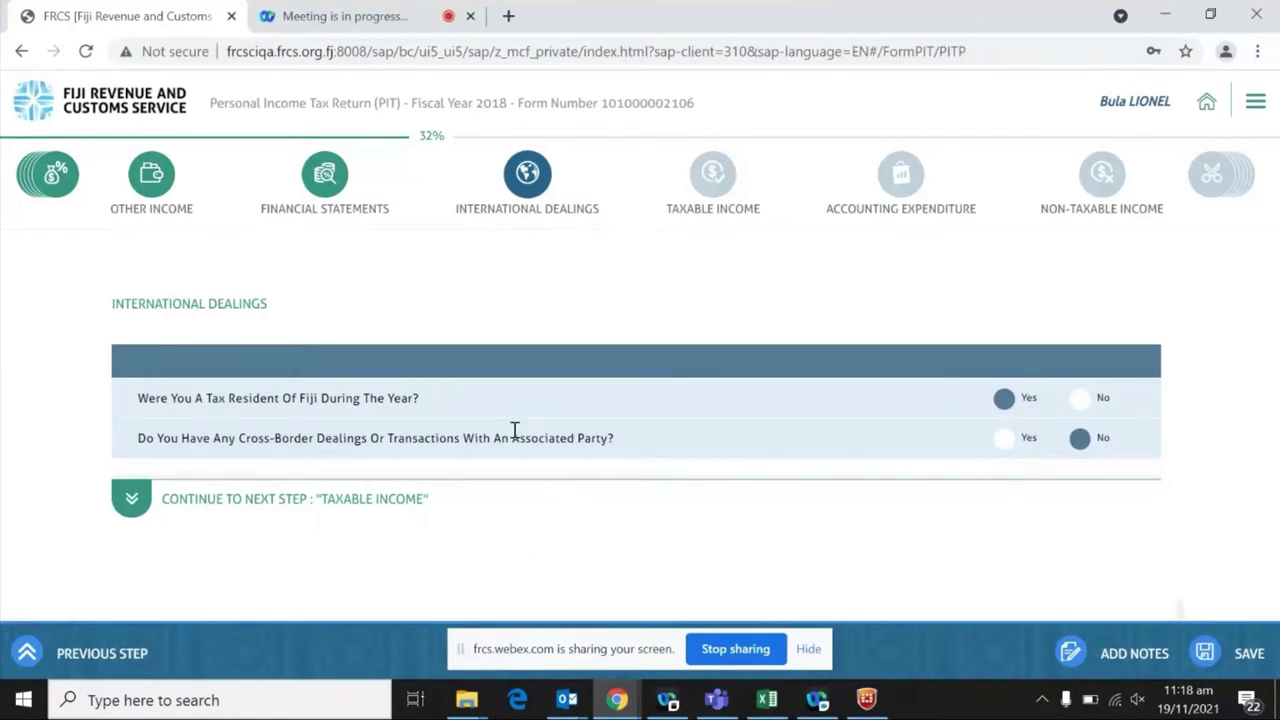
# - Answer Yes for Fiji tax residency, cross-border dealings with an associated party, and related party dealings greater than FJD 500,000
pyautogui.click(1084, 400)
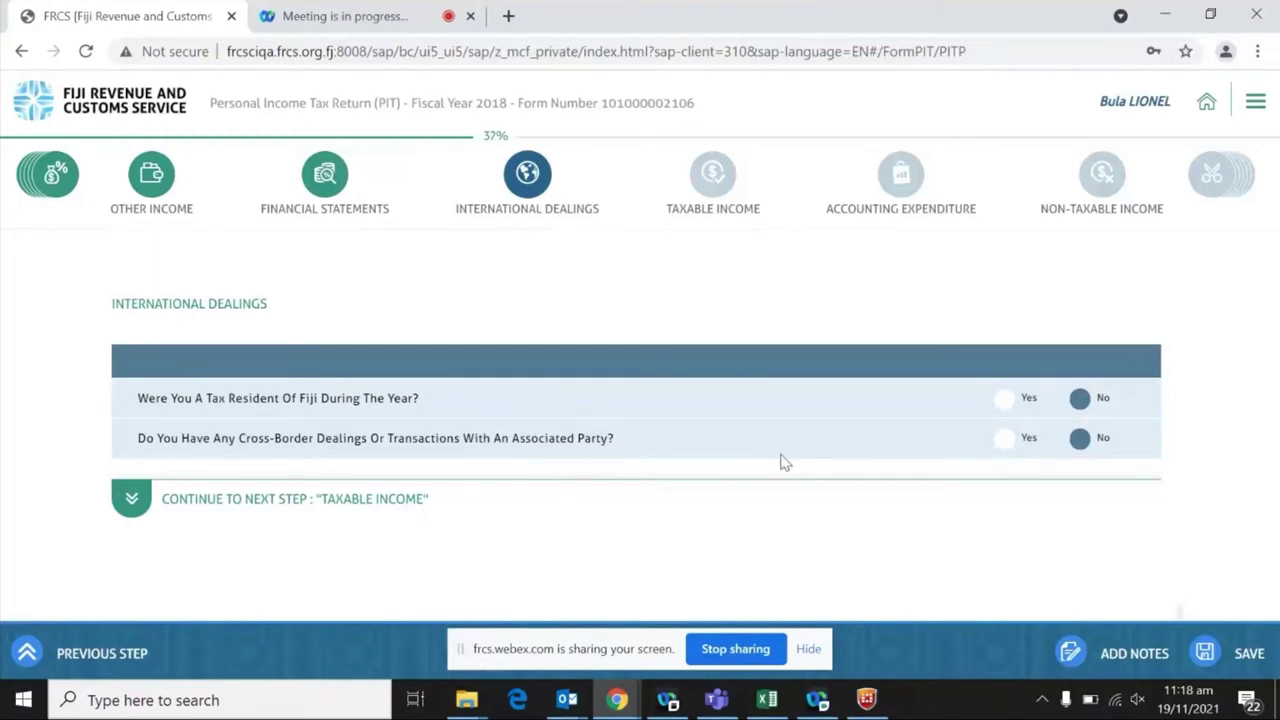
pyautogui.click(1003, 400)
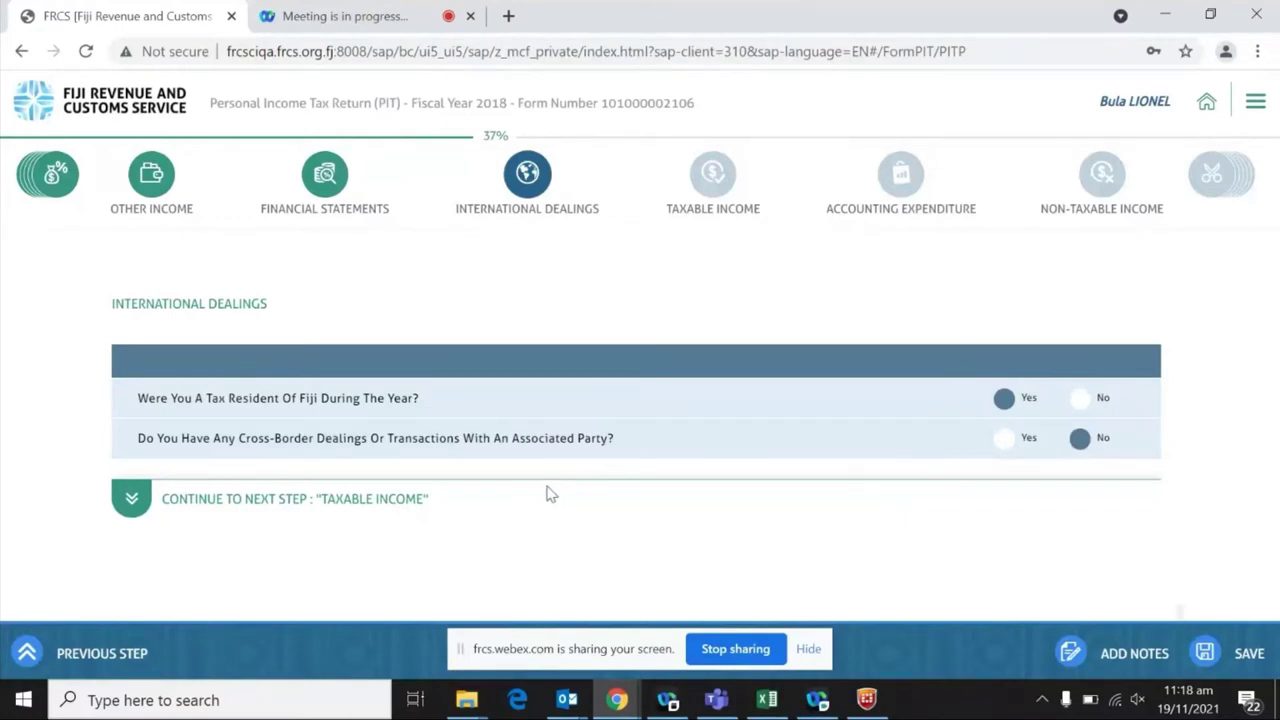
pyautogui.click(1005, 445)
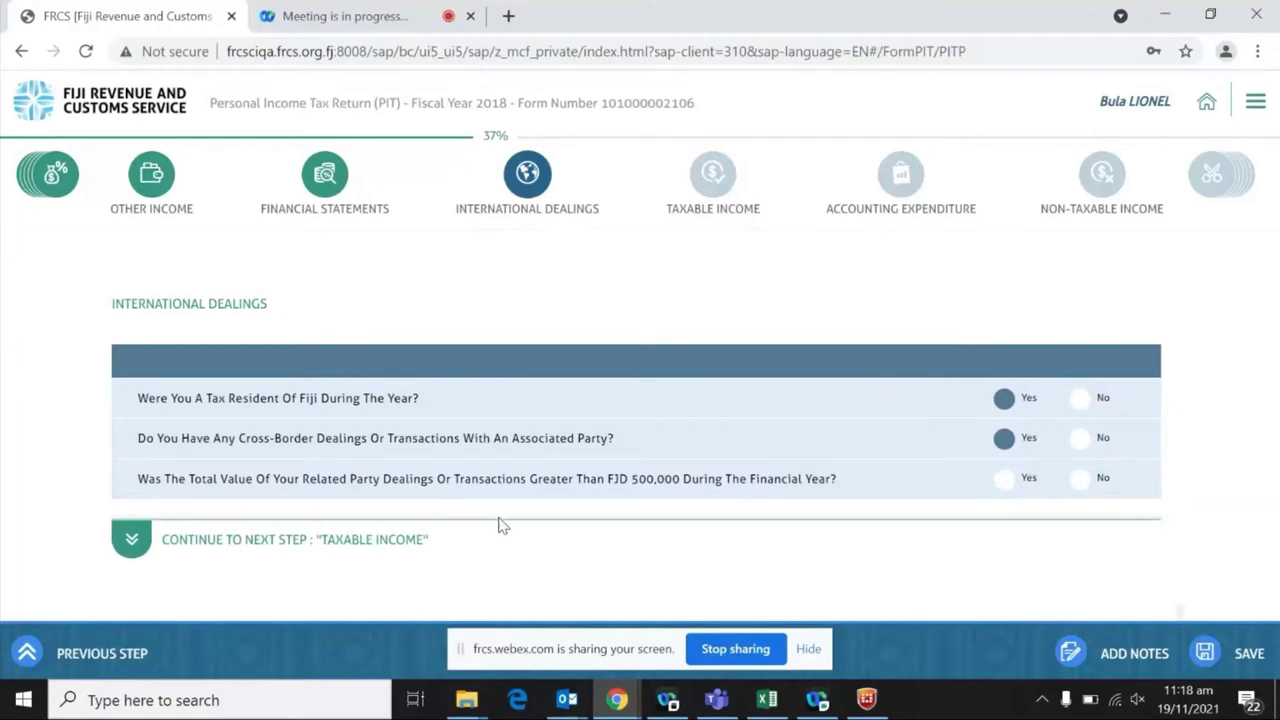
pyautogui.click(1082, 484)
pyautogui.click(1002, 480)
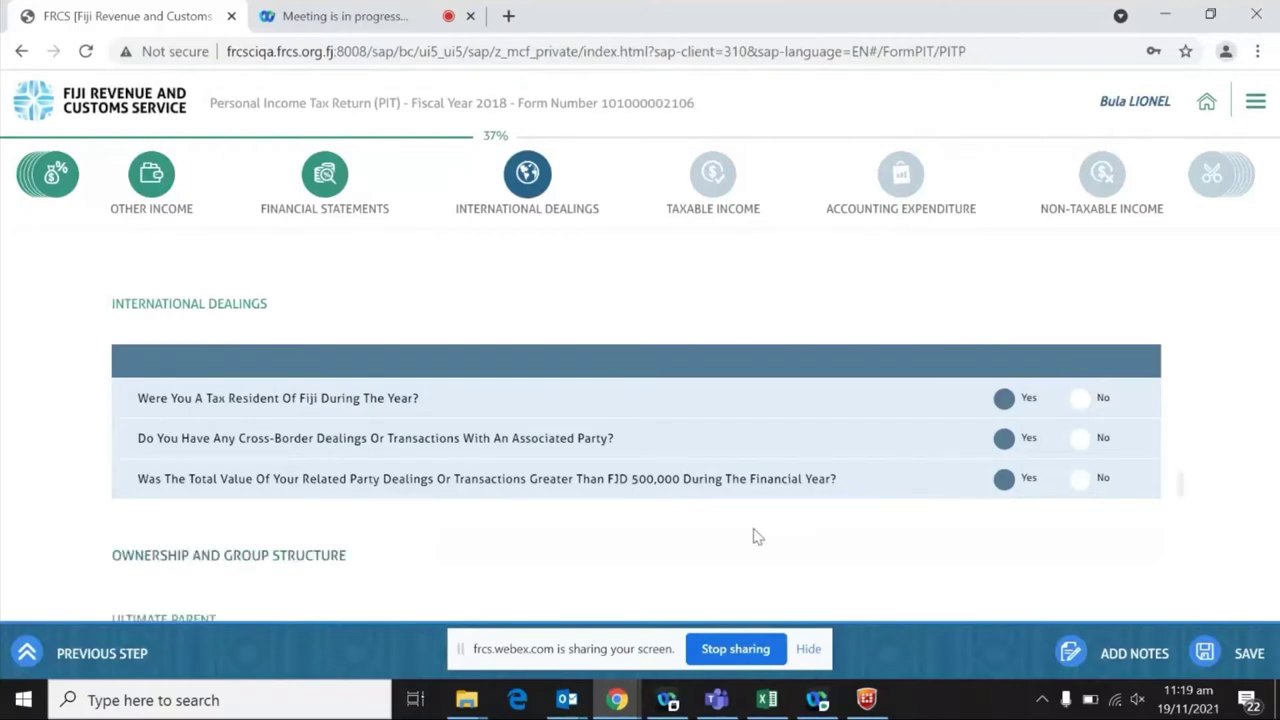
# - Examine the Ownership and Group Structure tables and the International Related Party Dealings tables for tangible property, intangible property and services
pyautogui.scroll(-3, 756, 532)
pyautogui.scroll(-1, 764, 523)
pyautogui.scroll(2, 766, 523)
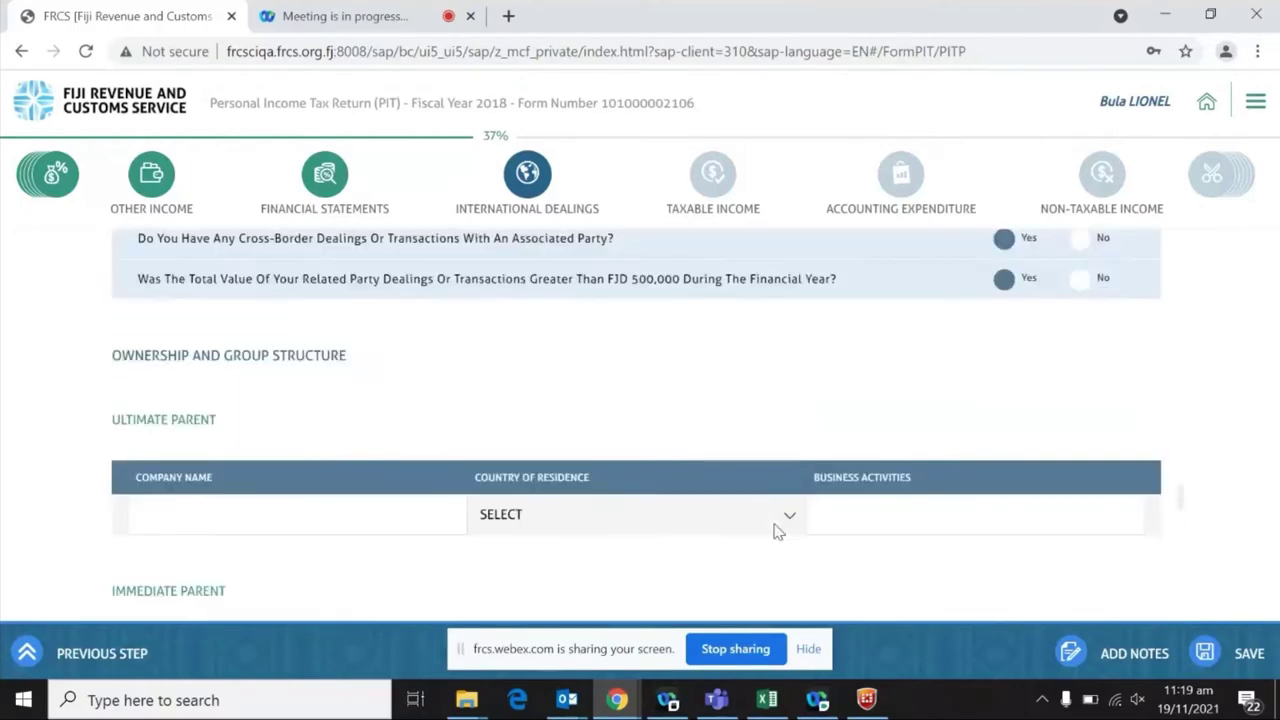
pyautogui.scroll(2, 752, 527)
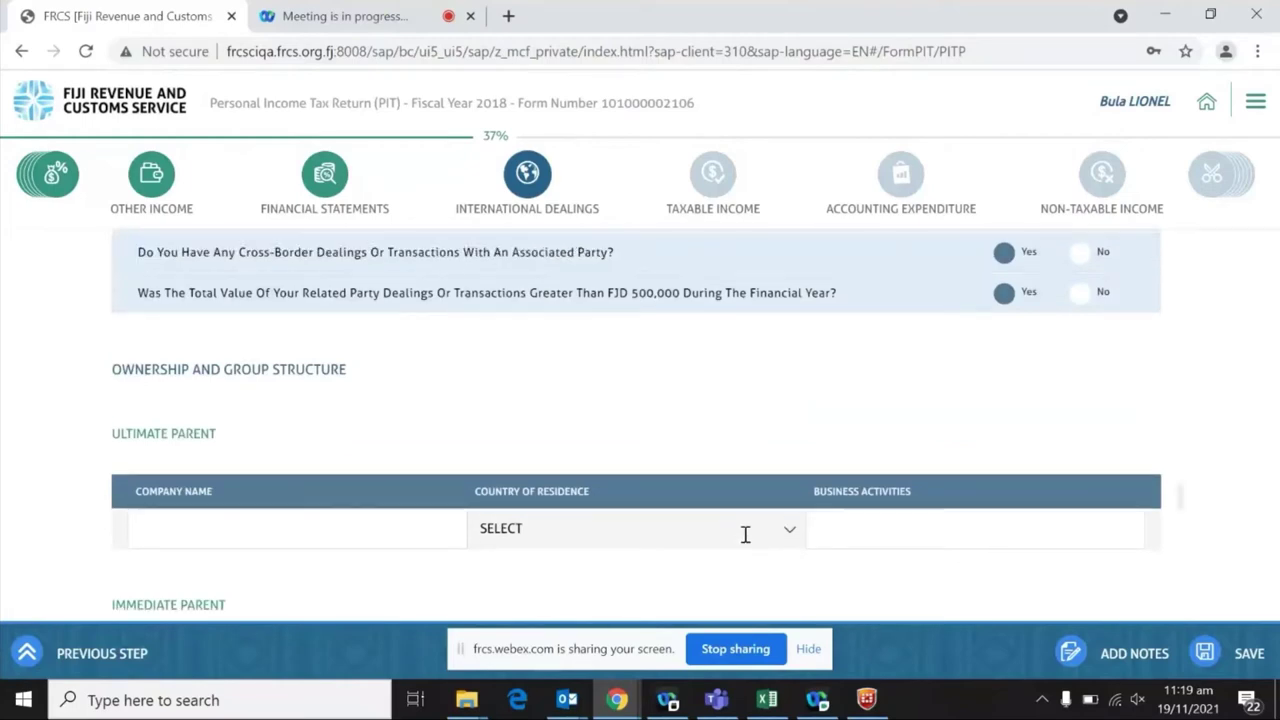
pyautogui.scroll(-4, 745, 535)
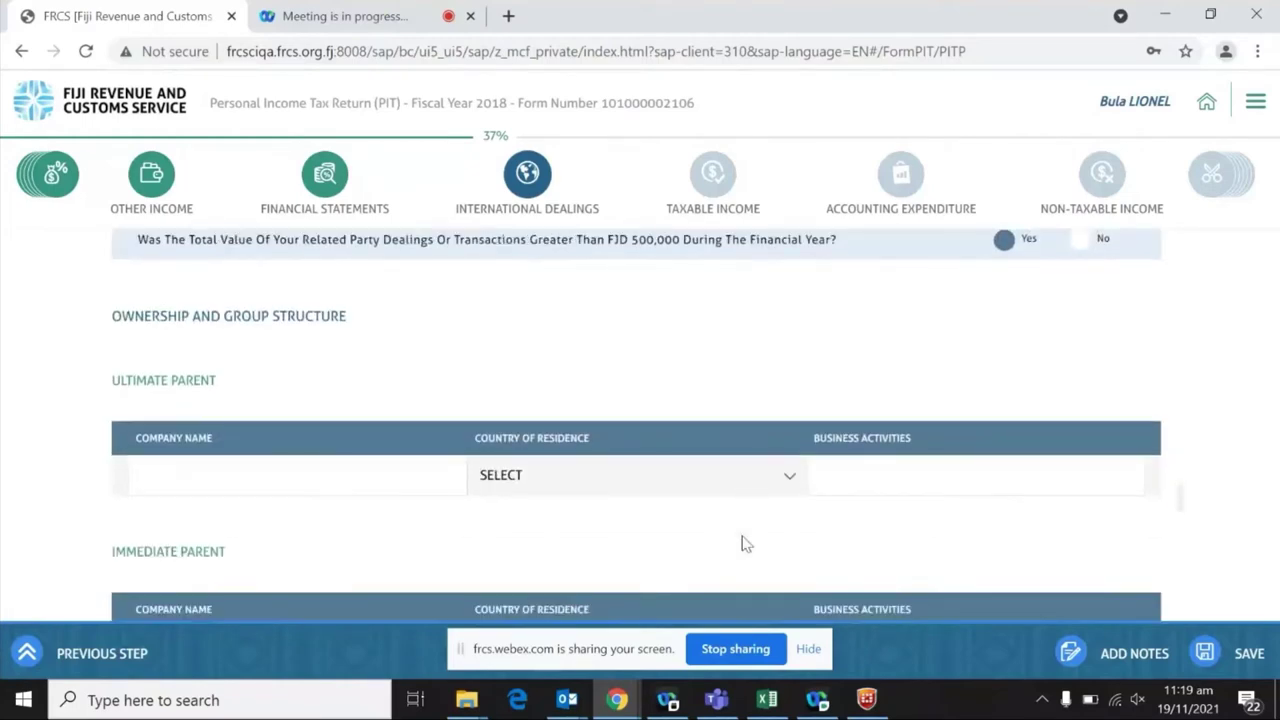
pyautogui.scroll(-6, 742, 543)
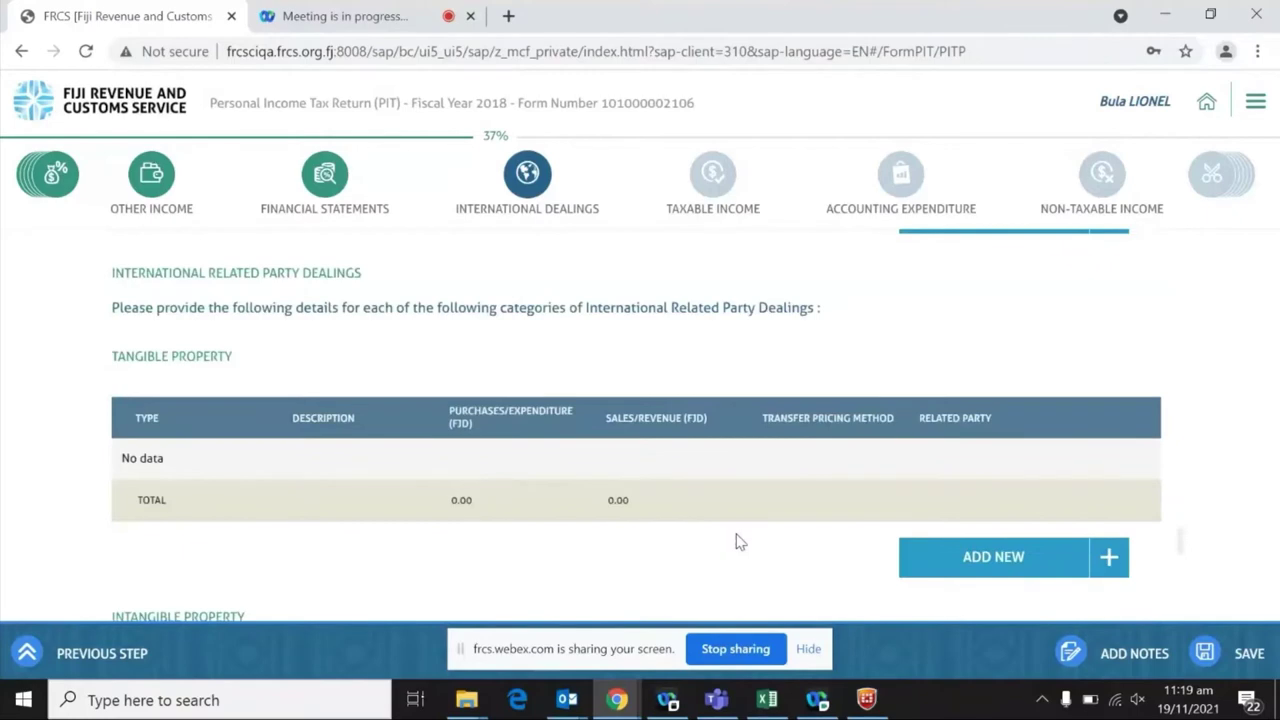
pyautogui.scroll(-9, 734, 544)
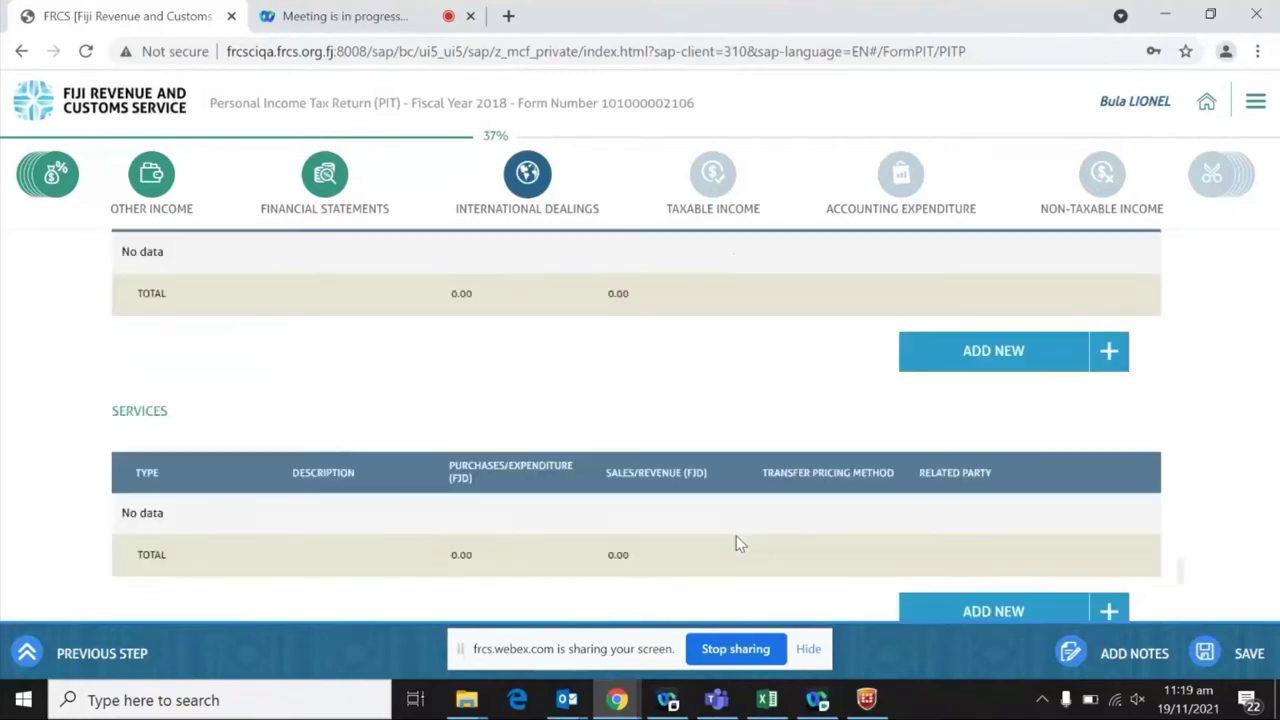
pyautogui.scroll(12, 734, 535)
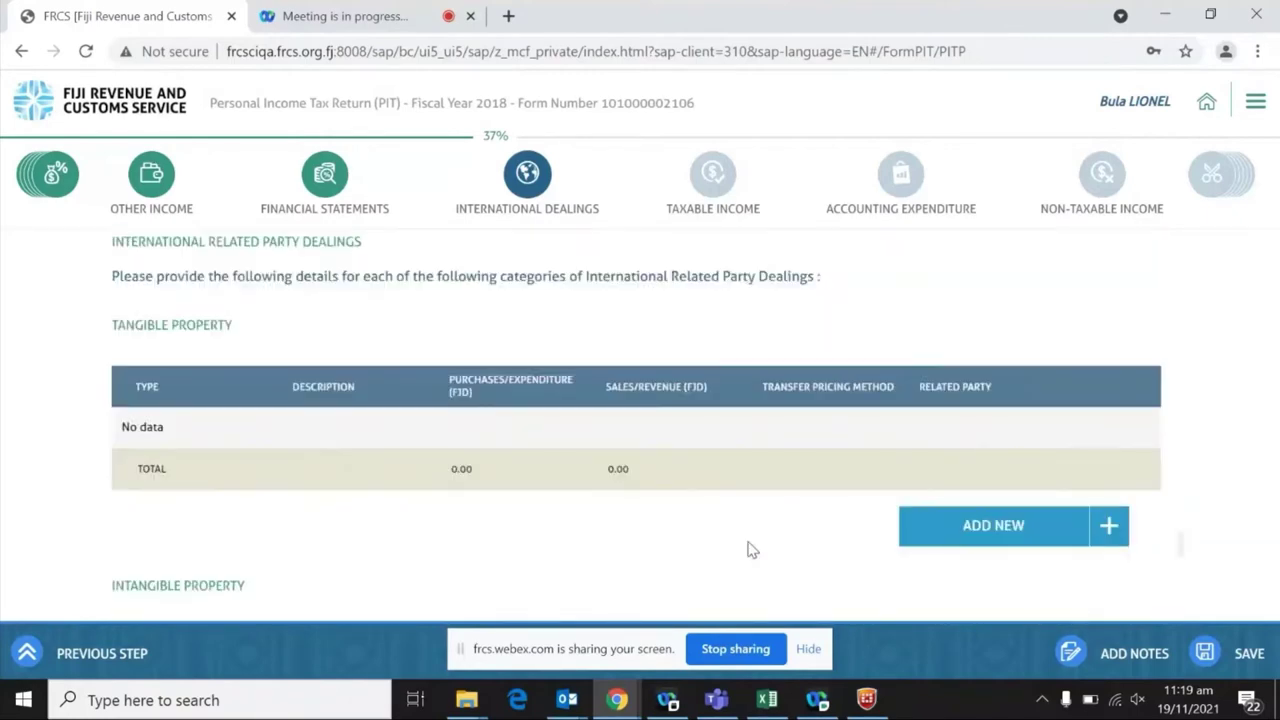
# - Answer No to the question on related party dealings greater than FJD 500,000 and continue to the Taxable Income section
pyautogui.scroll(4, 747, 548)
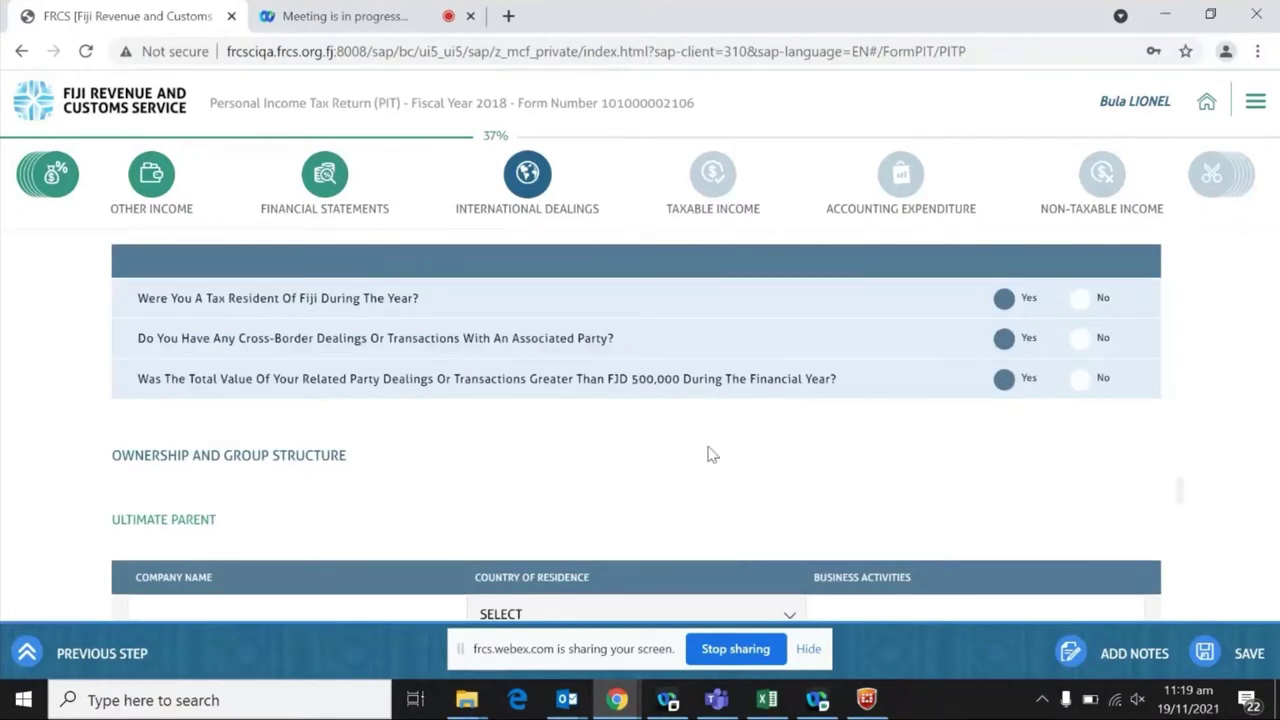
pyautogui.click(1080, 381)
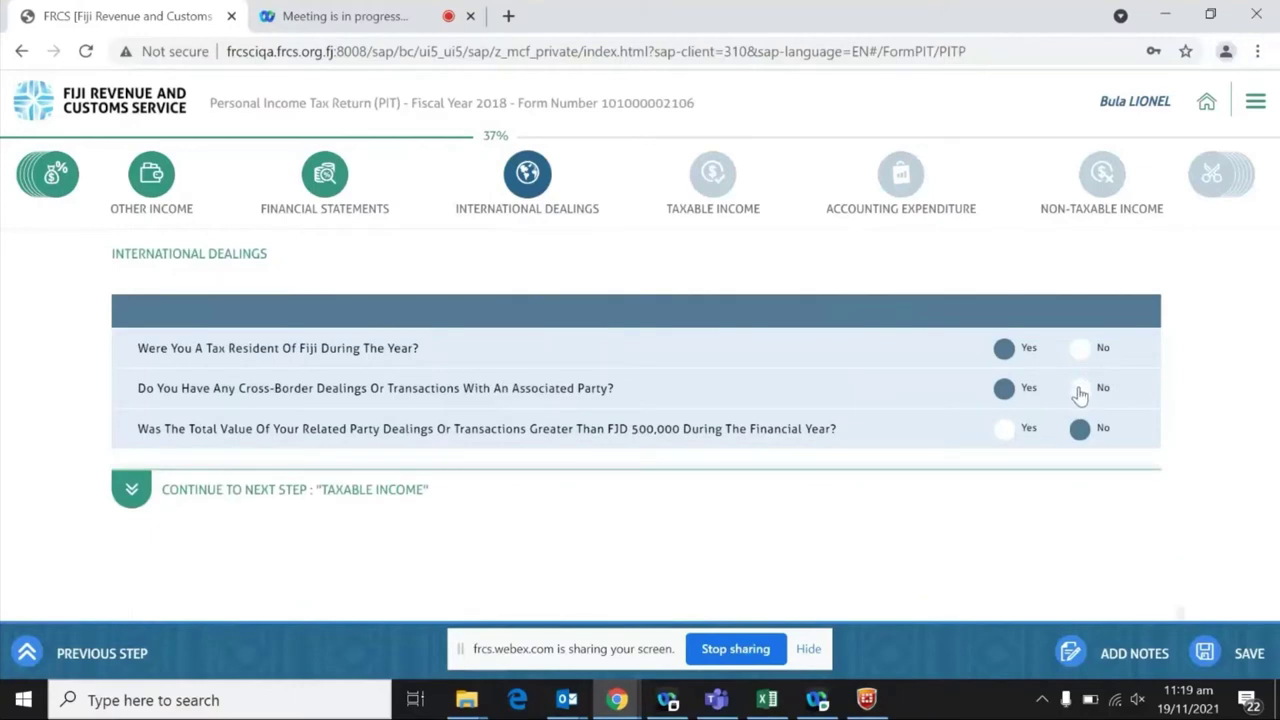
pyautogui.click(1080, 440)
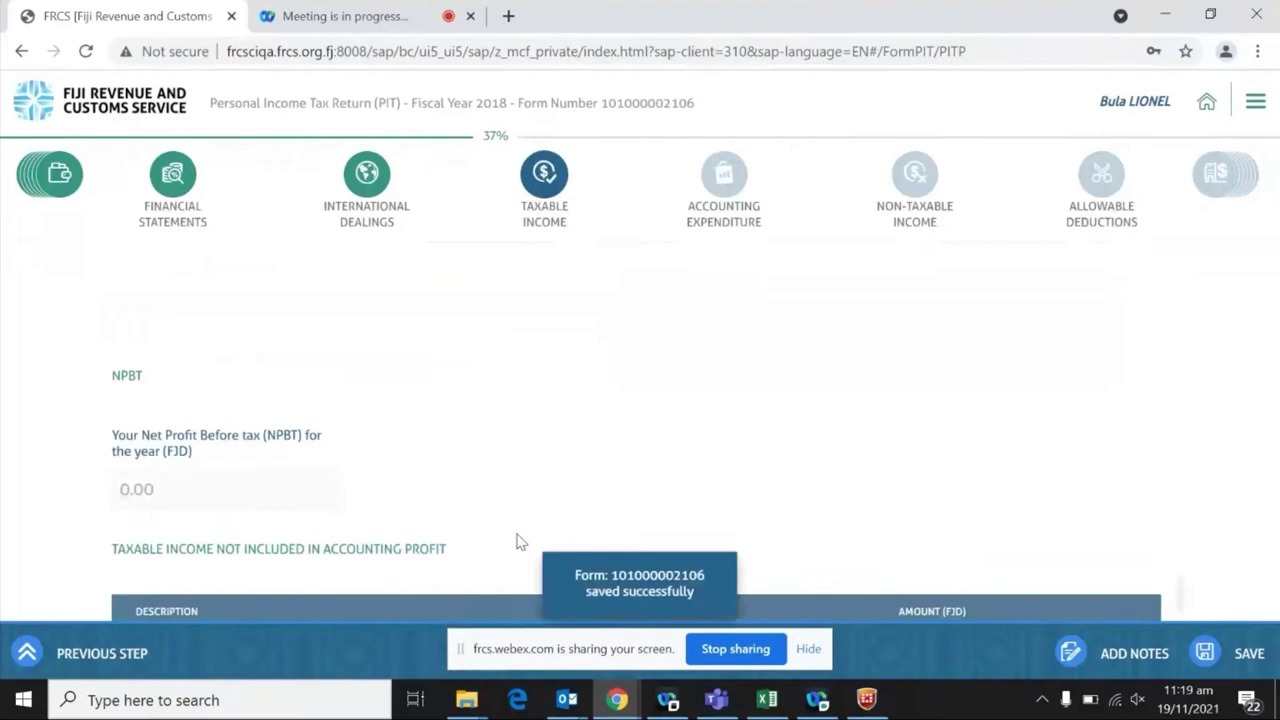
# - Examine the Net Profit Before Tax field and the Taxable Income Not Included in Accounting Profit table, and continue to Accounting Expenditure
pyautogui.scroll(-1, 558, 505)
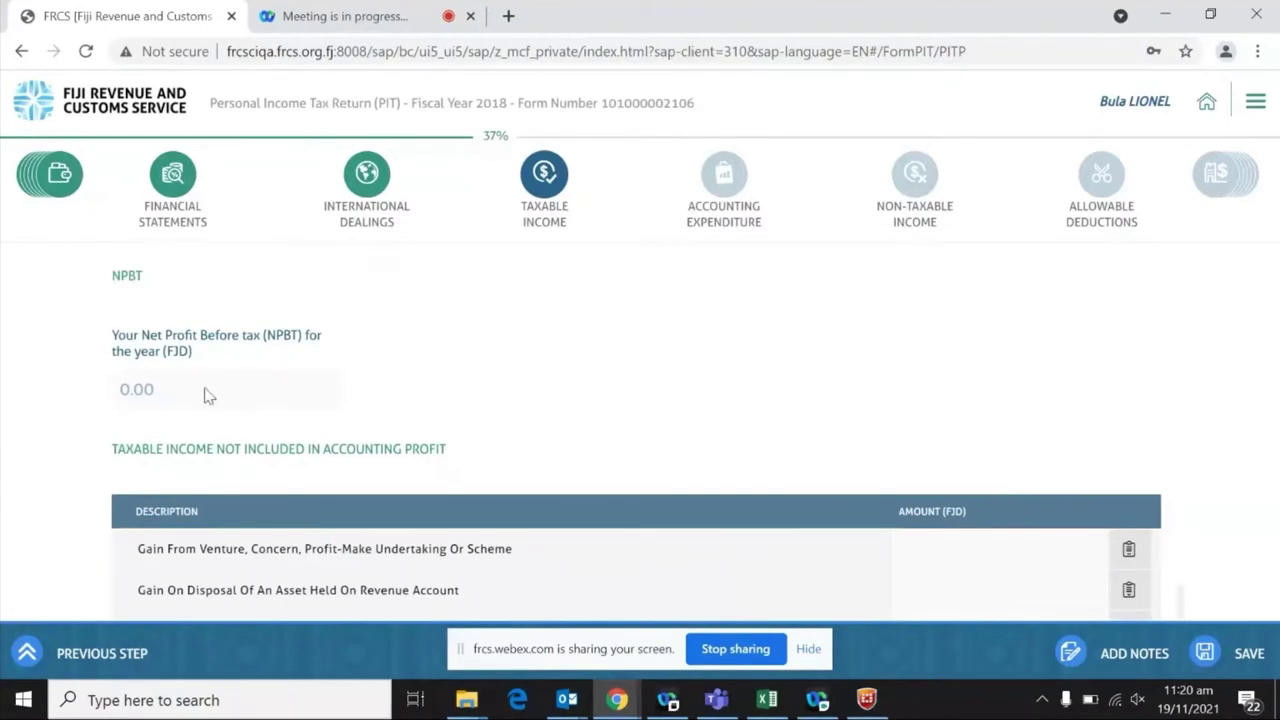
pyautogui.scroll(-1, 212, 398)
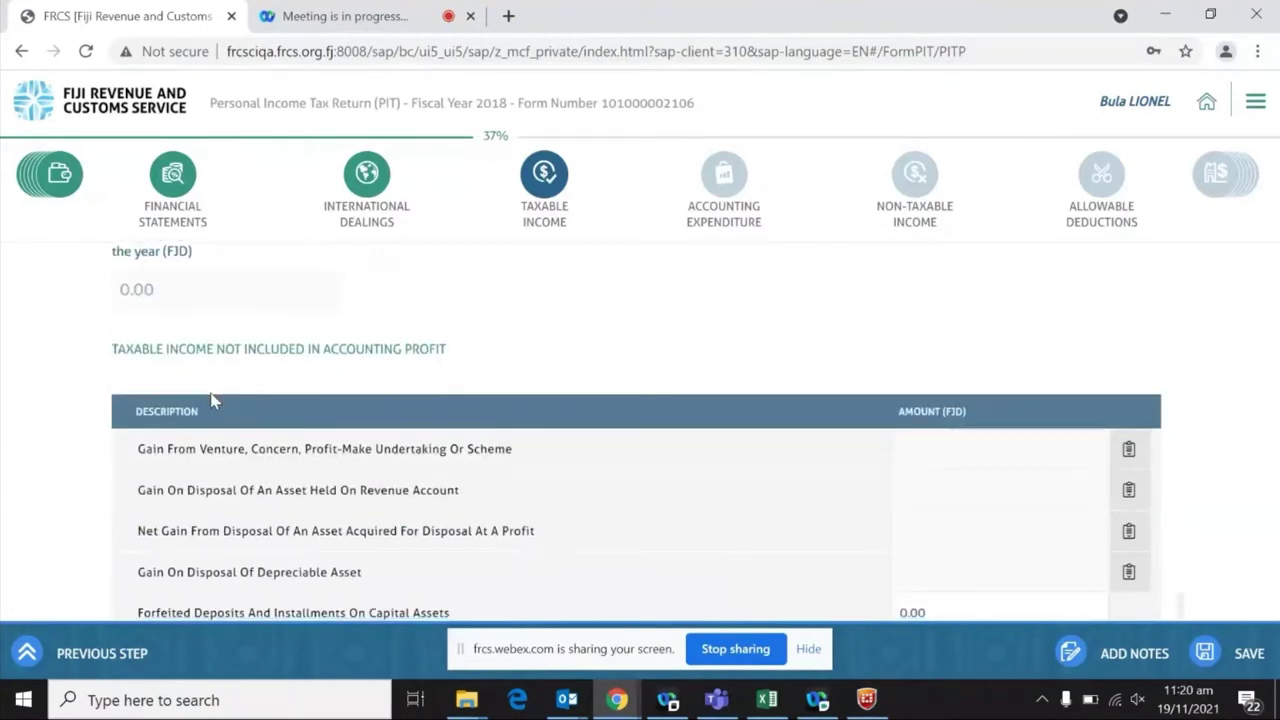
pyautogui.scroll(-1, 212, 440)
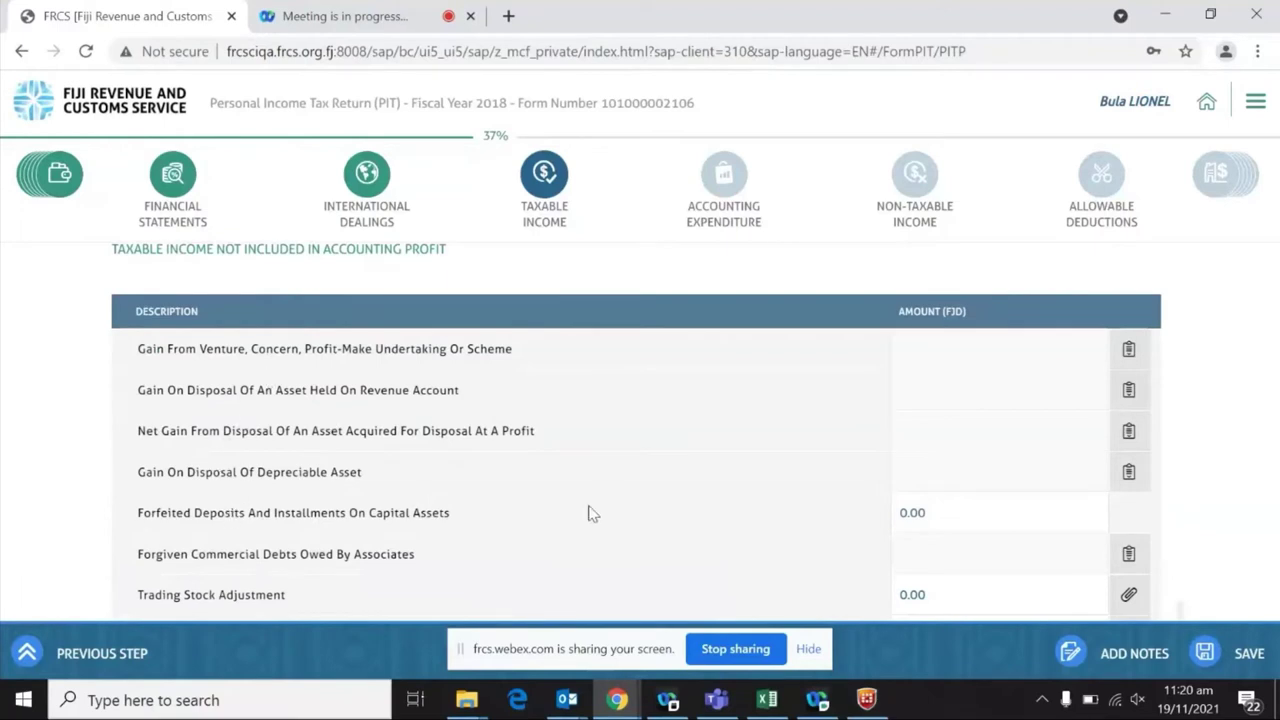
pyautogui.scroll(1, 594, 514)
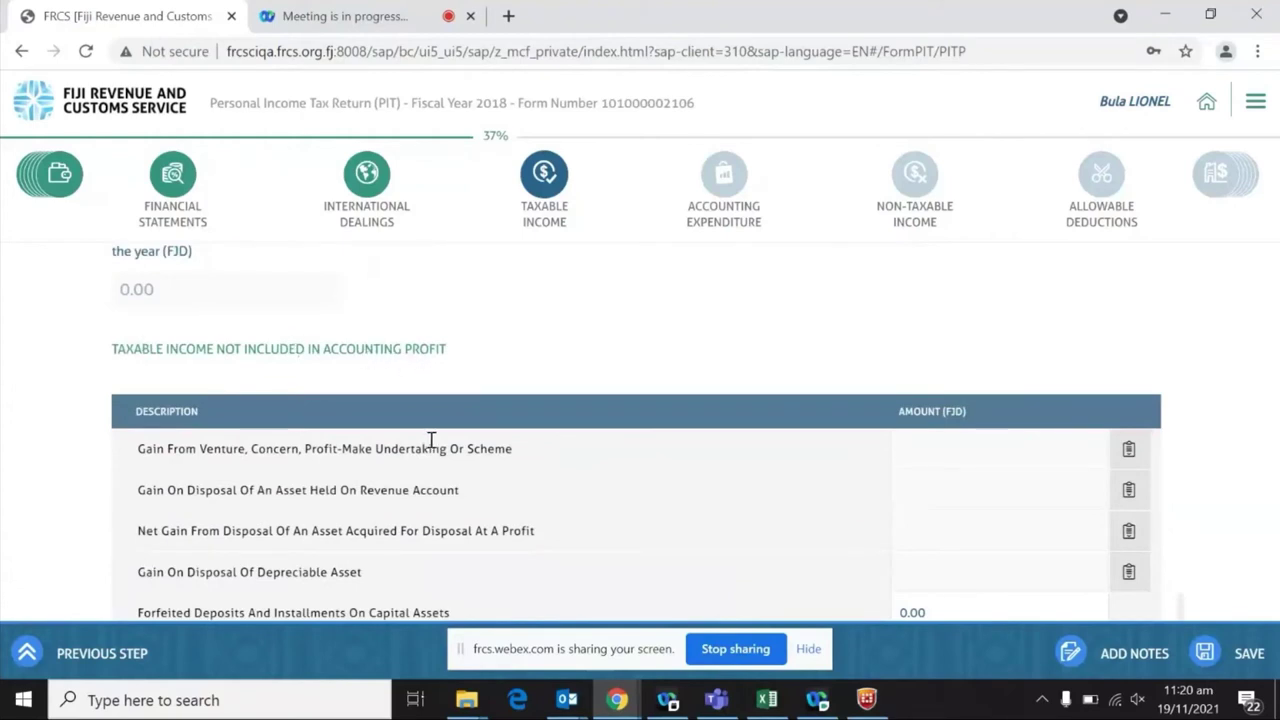
pyautogui.scroll(-1, 430, 441)
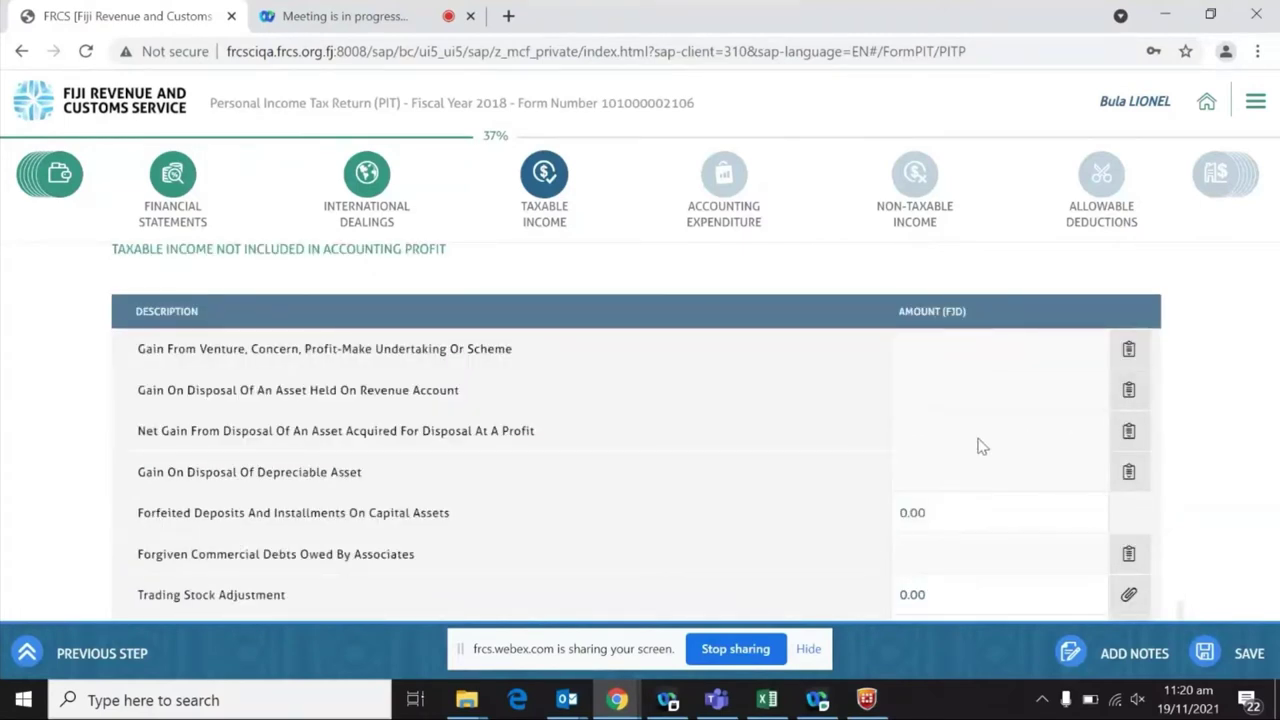
pyautogui.scroll(1, 585, 500)
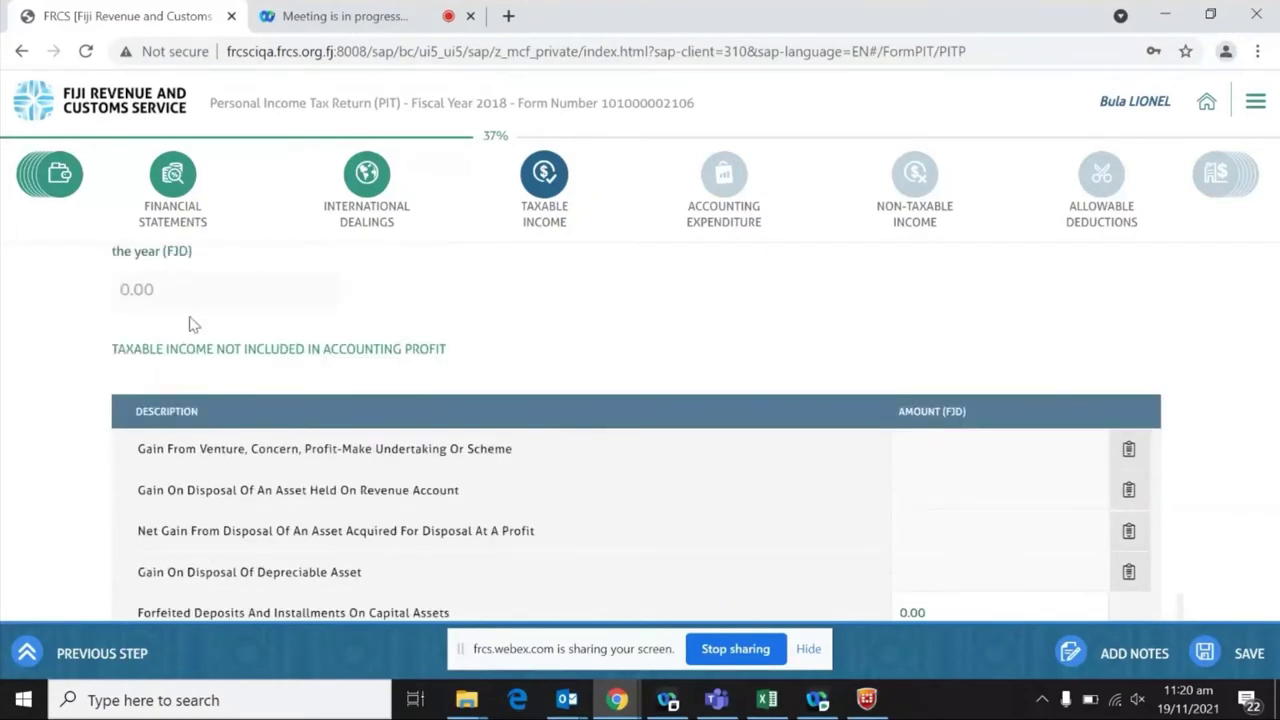
pyautogui.scroll(-1, 398, 441)
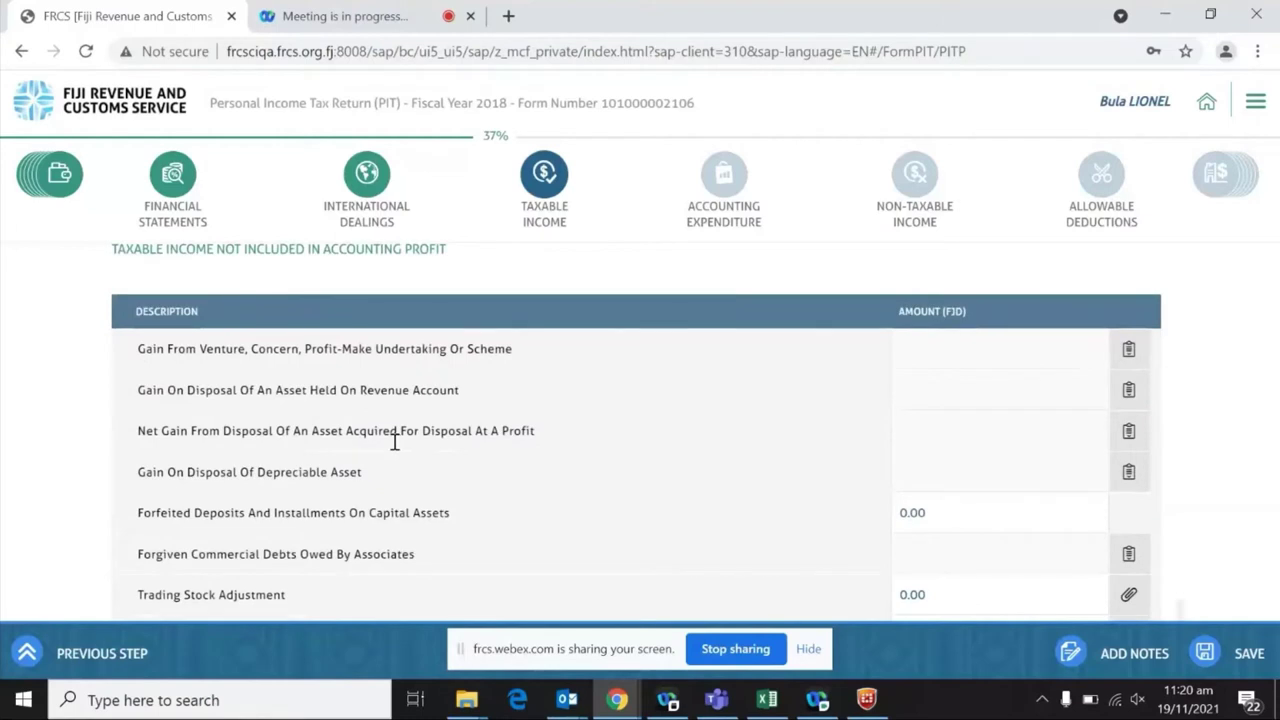
pyautogui.scroll(1, 395, 441)
pyautogui.scroll(-1, 393, 441)
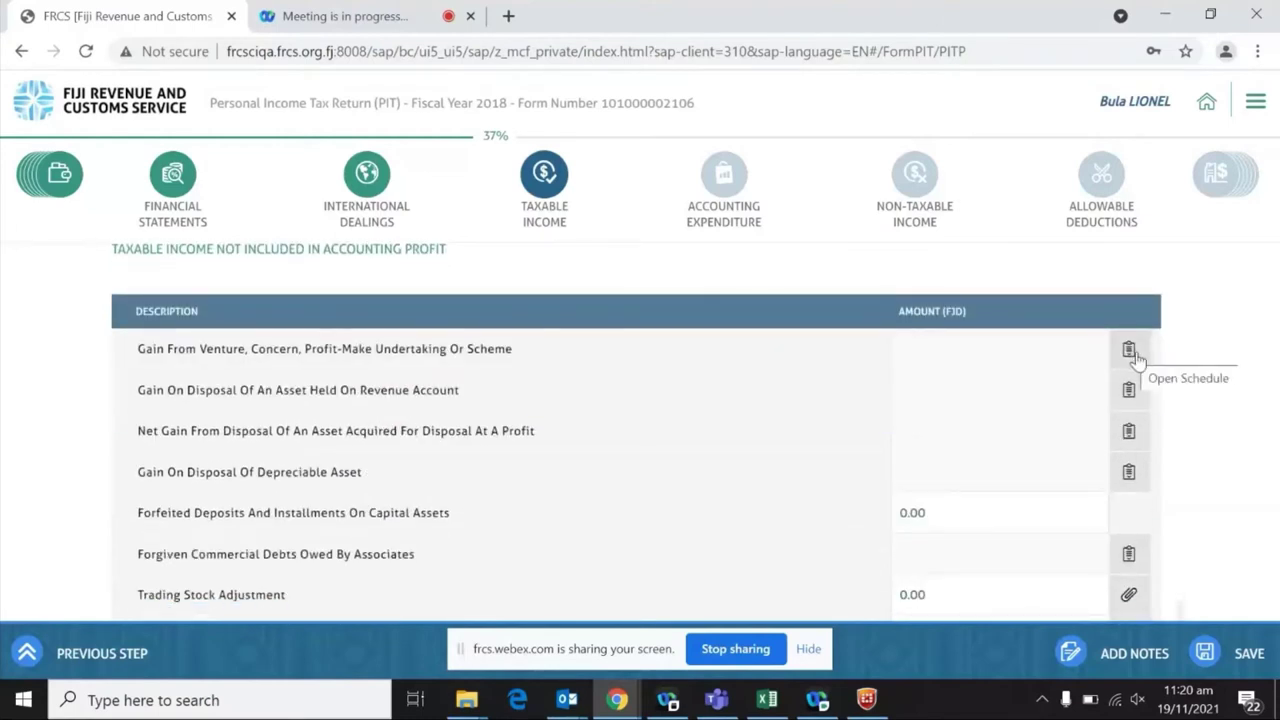
pyautogui.scroll(-1, 1130, 386)
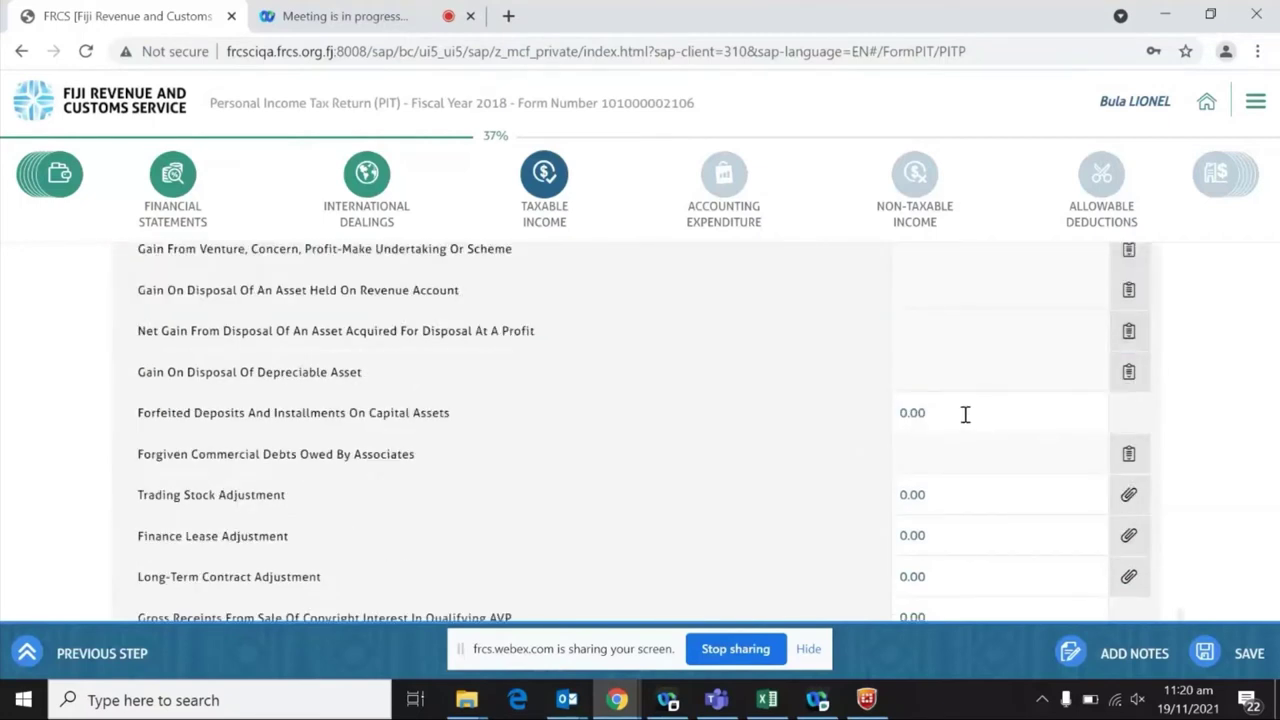
pyautogui.scroll(-1, 965, 414)
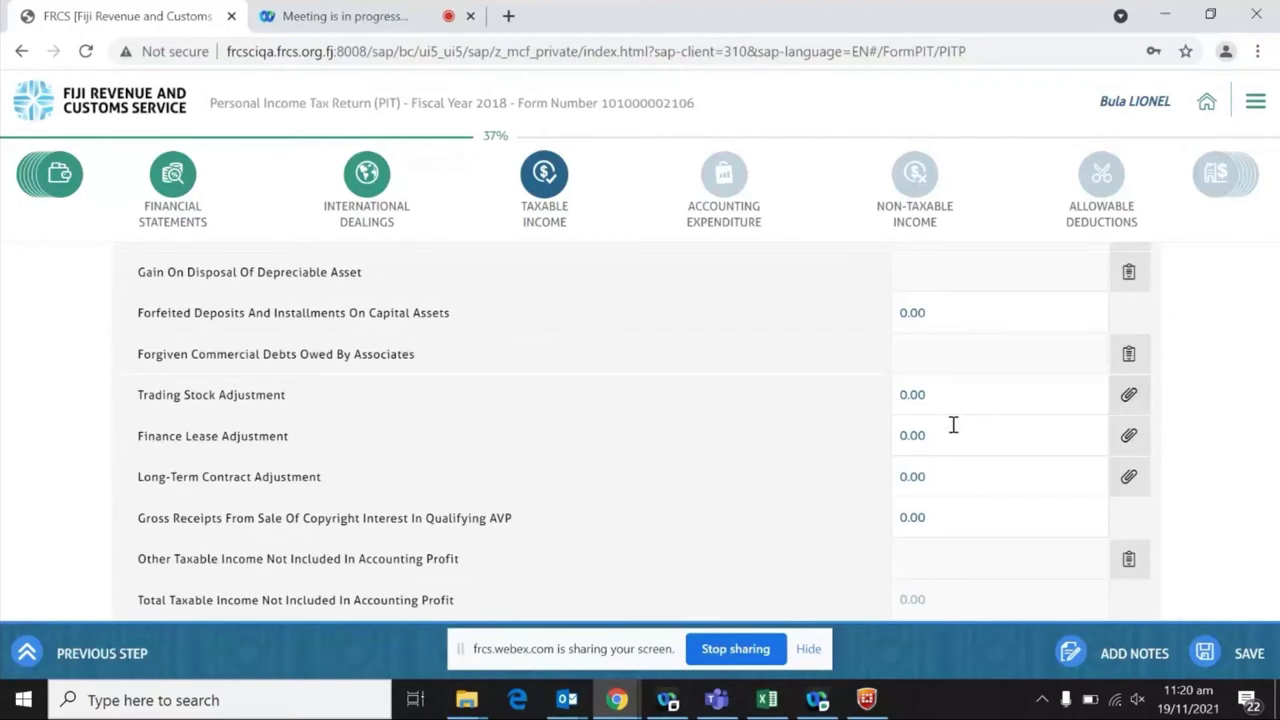
pyautogui.scroll(-1, 944, 465)
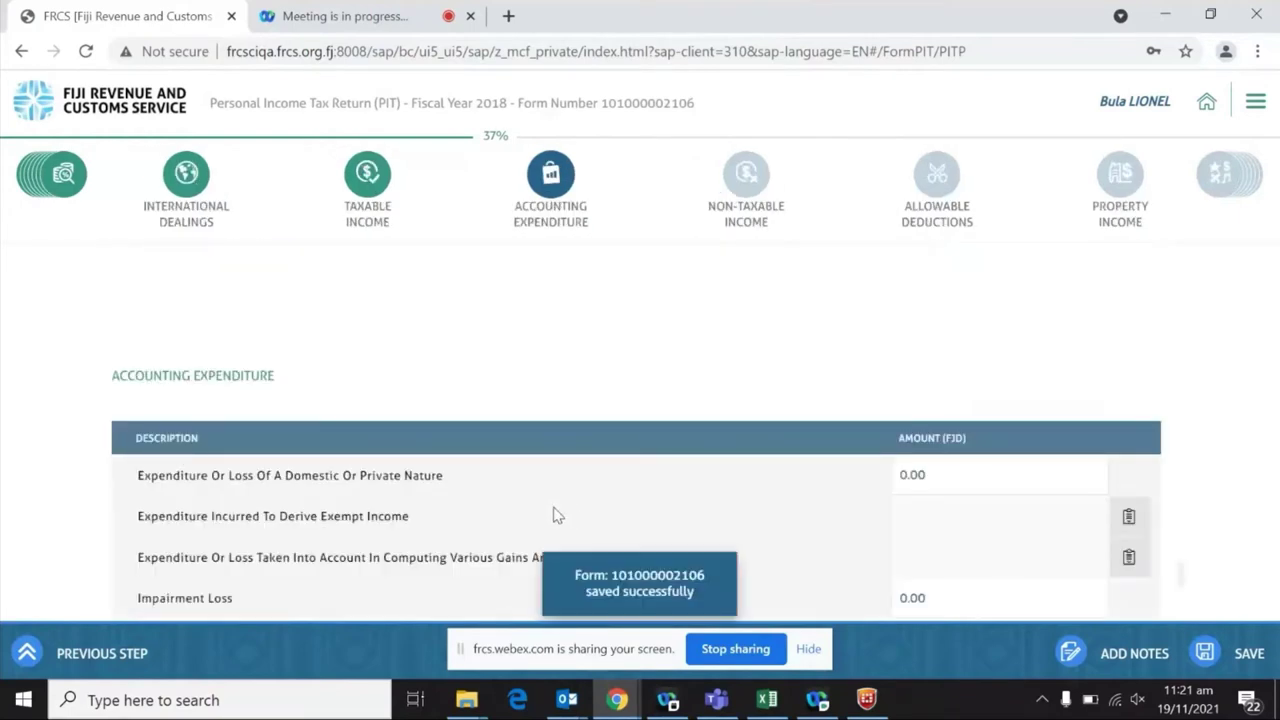
# - Examine the Accounting Expenditure rows from domestic or private expenditure down to the total, noting which use a schedule instead of an amount
pyautogui.scroll(-2, 600, 500)
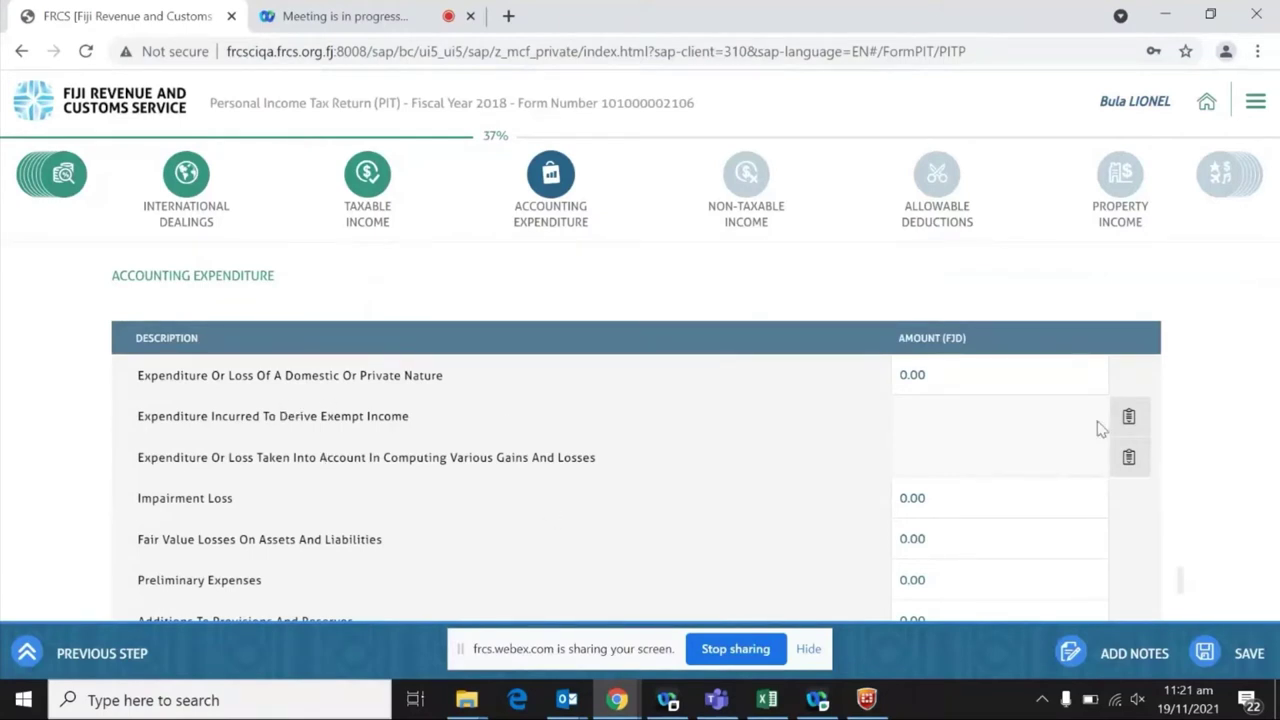
pyautogui.scroll(-1, 1078, 511)
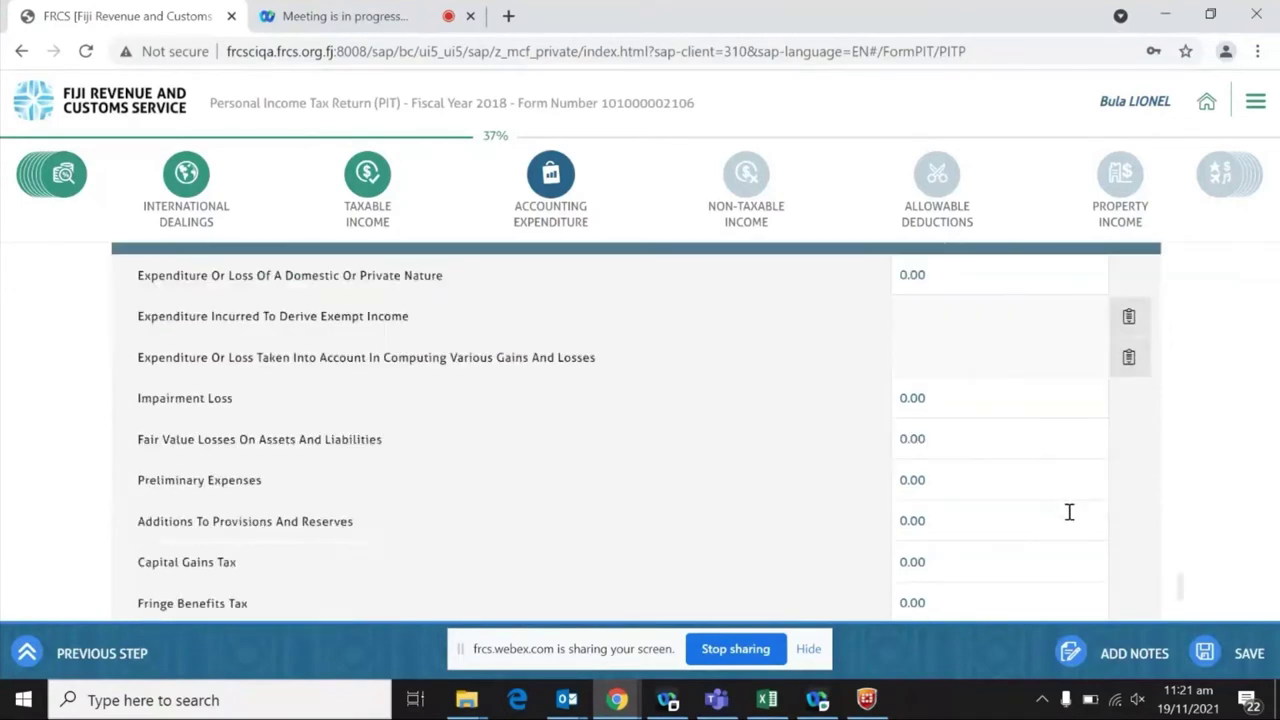
pyautogui.scroll(-1, 1055, 509)
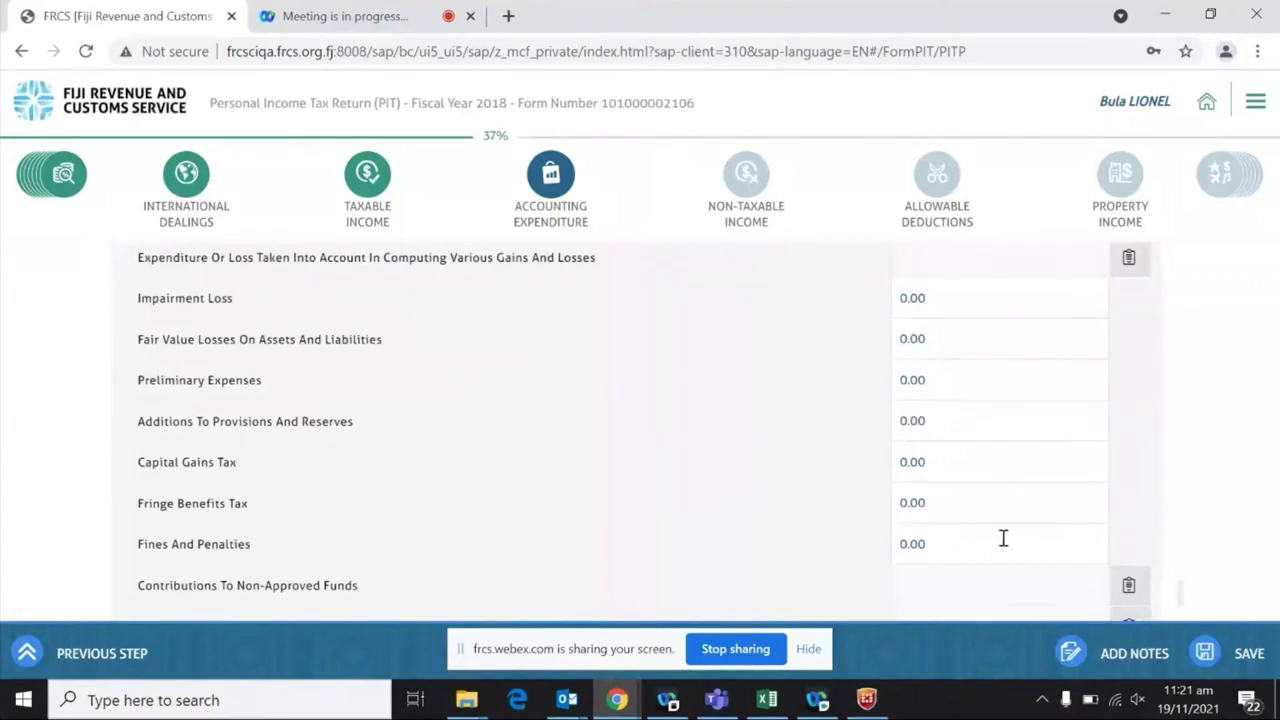
pyautogui.scroll(-3, 997, 531)
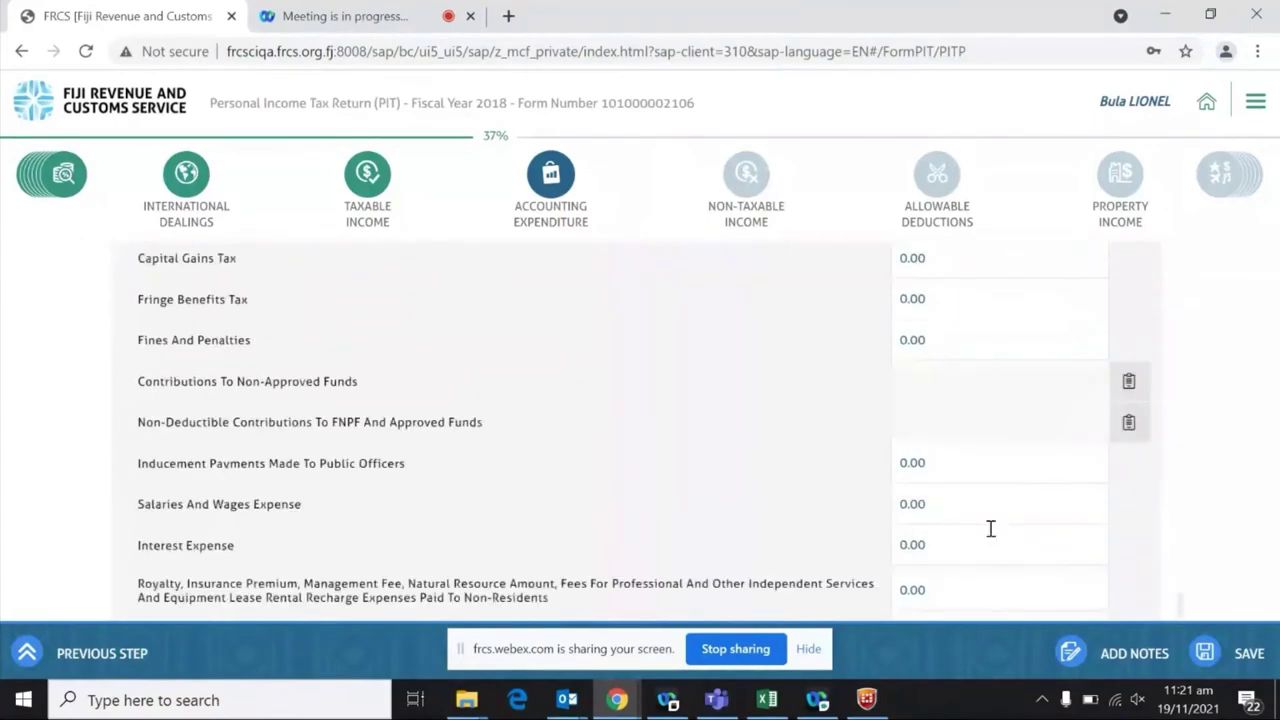
pyautogui.scroll(-3, 989, 527)
pyautogui.scroll(2, 986, 526)
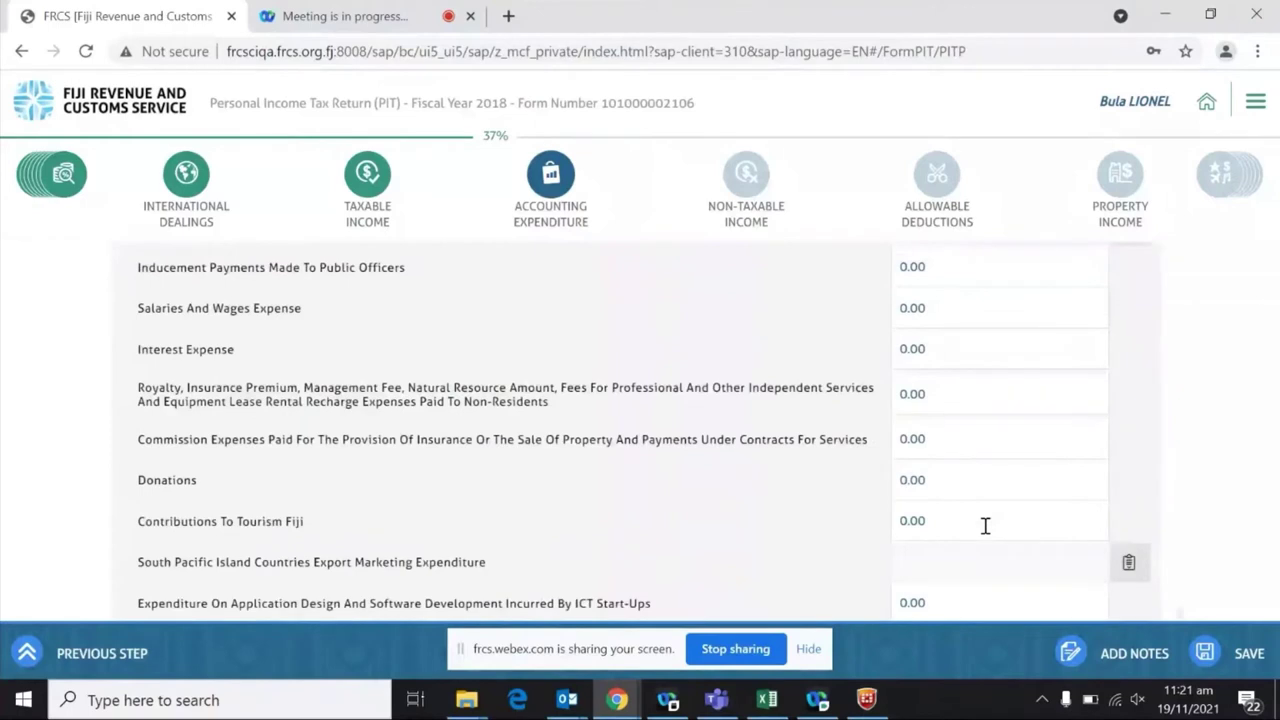
pyautogui.scroll(1, 985, 526)
pyautogui.scroll(-1, 985, 526)
pyautogui.scroll(-1, 985, 526)
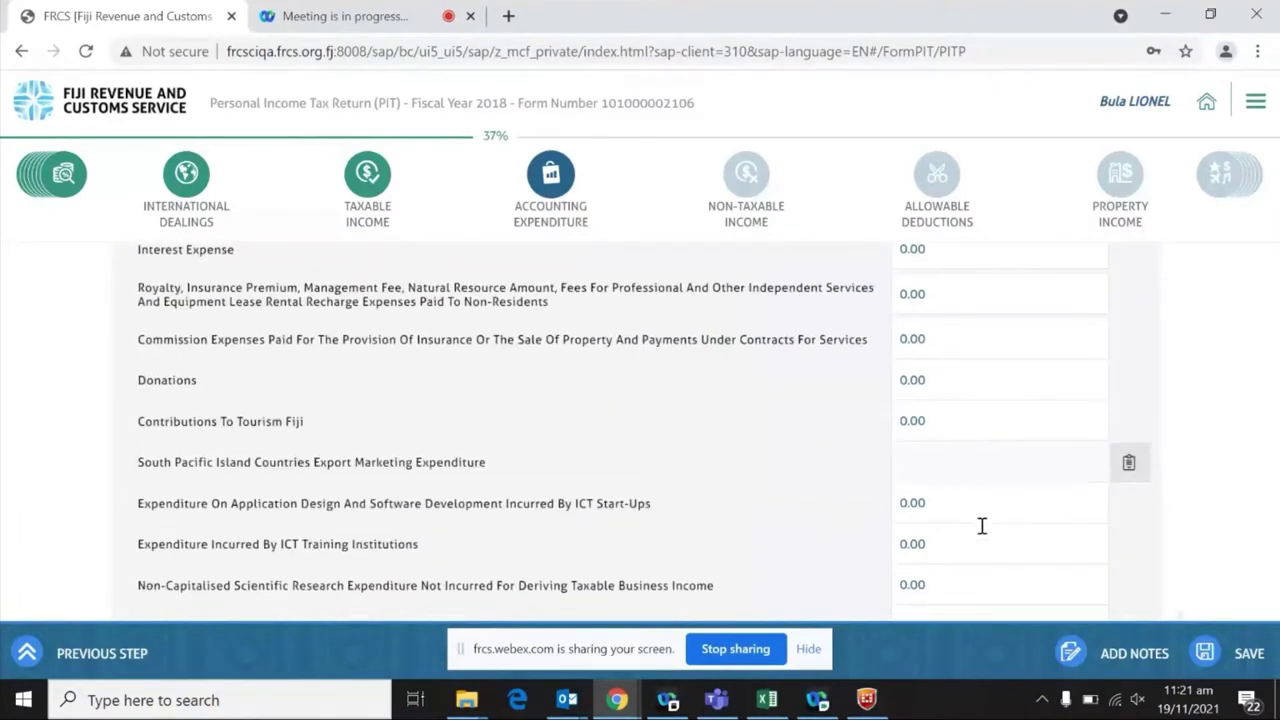
pyautogui.scroll(-1, 982, 526)
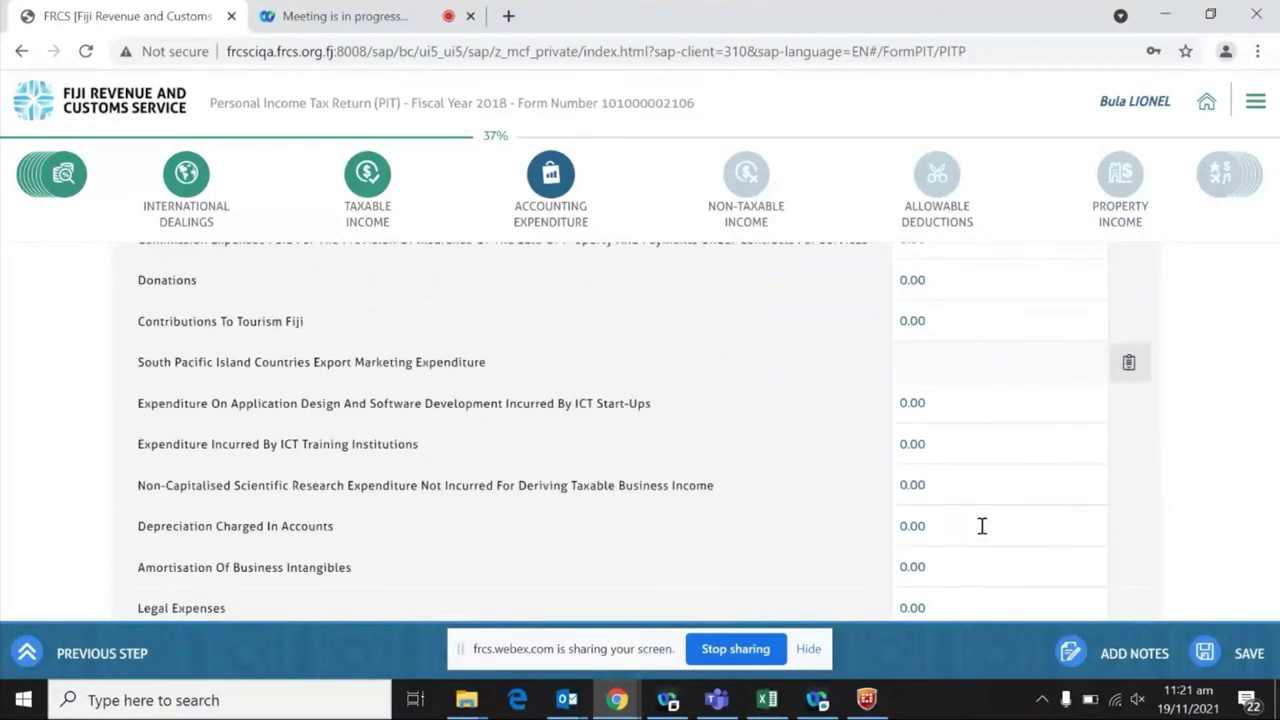
pyautogui.scroll(-2, 982, 526)
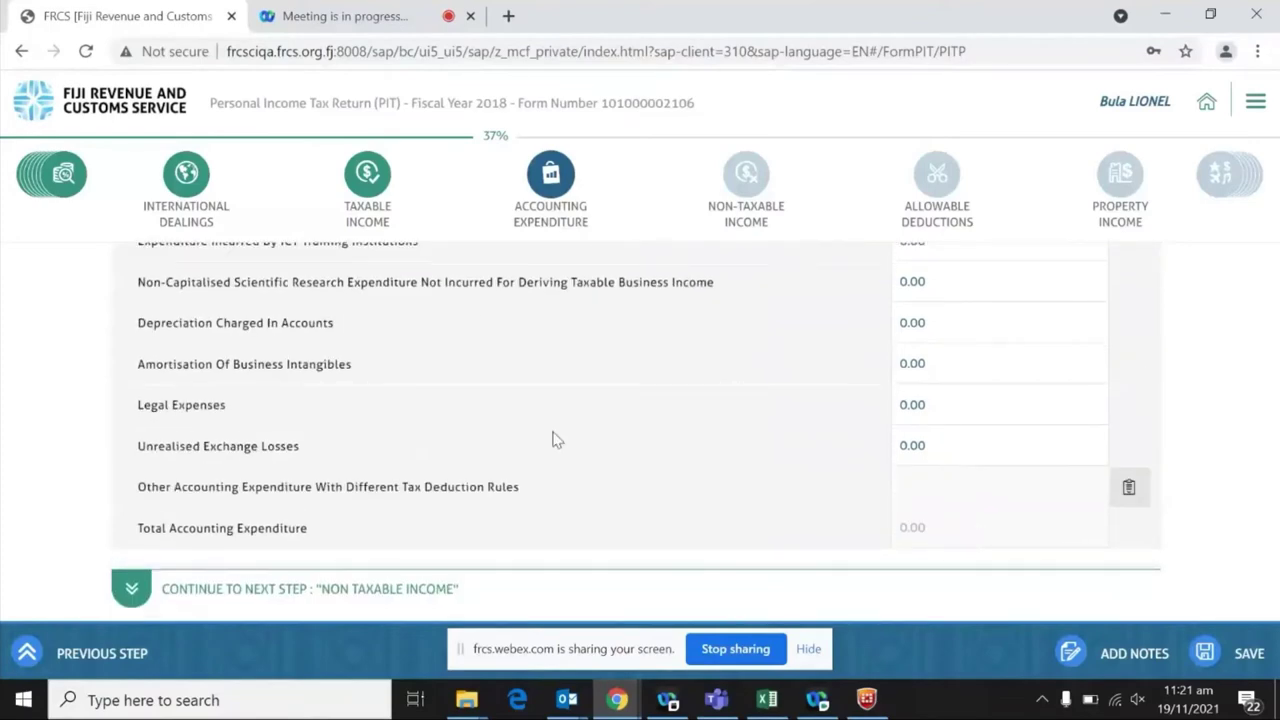
# - Look over the whole Accounting Expenditure table once more and continue to the Non Taxable Income section without entering amounts
pyautogui.scroll(3, 562, 478)
pyautogui.scroll(7, 562, 478)
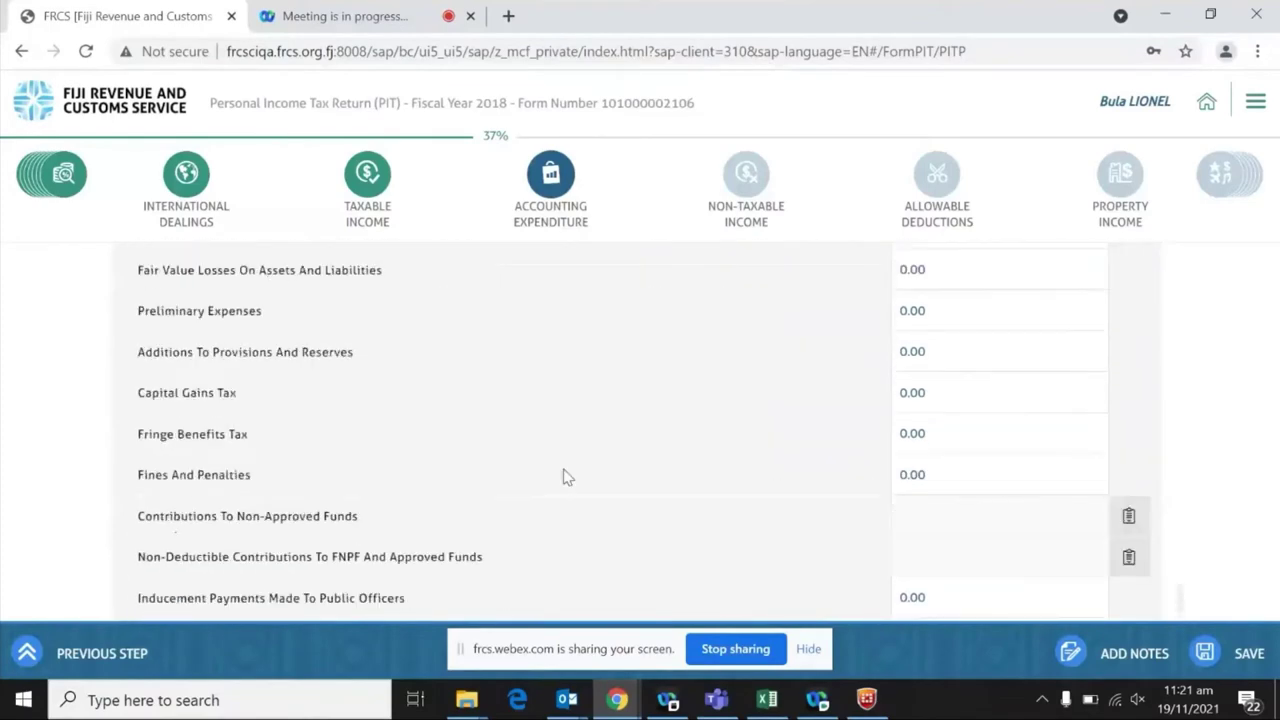
pyautogui.scroll(3, 563, 485)
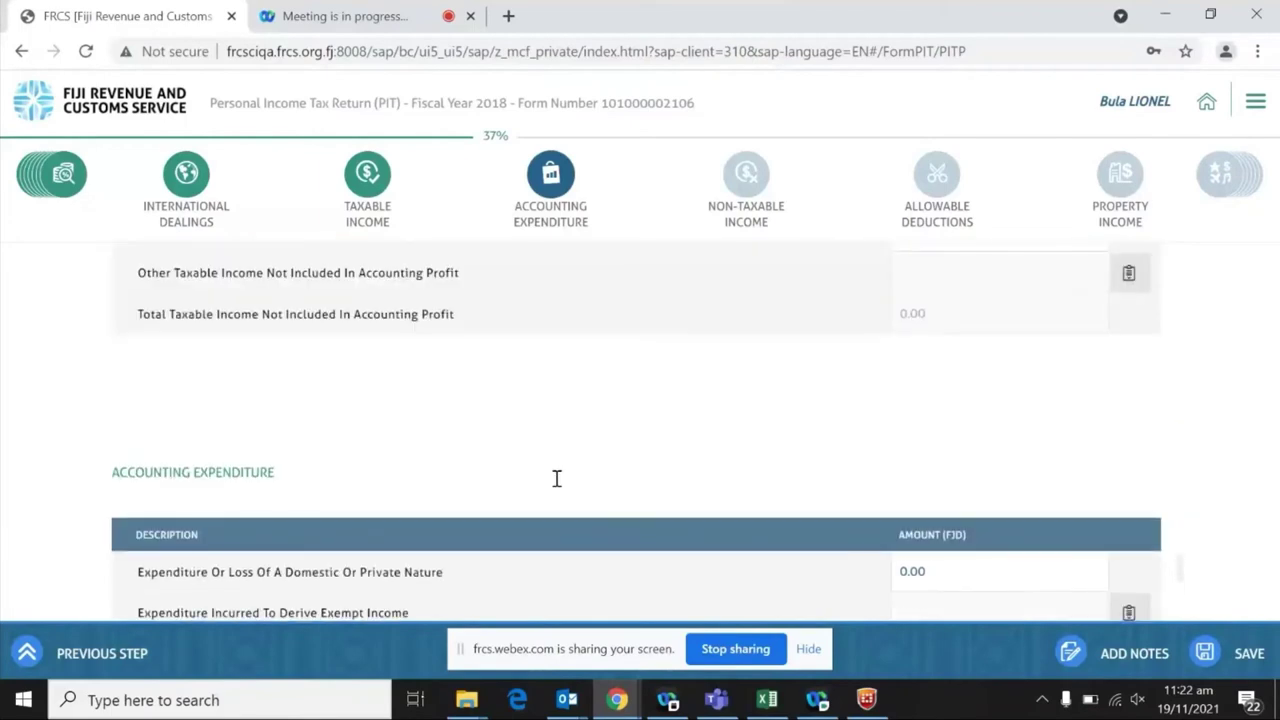
pyautogui.scroll(-5, 552, 485)
pyautogui.scroll(-7, 548, 485)
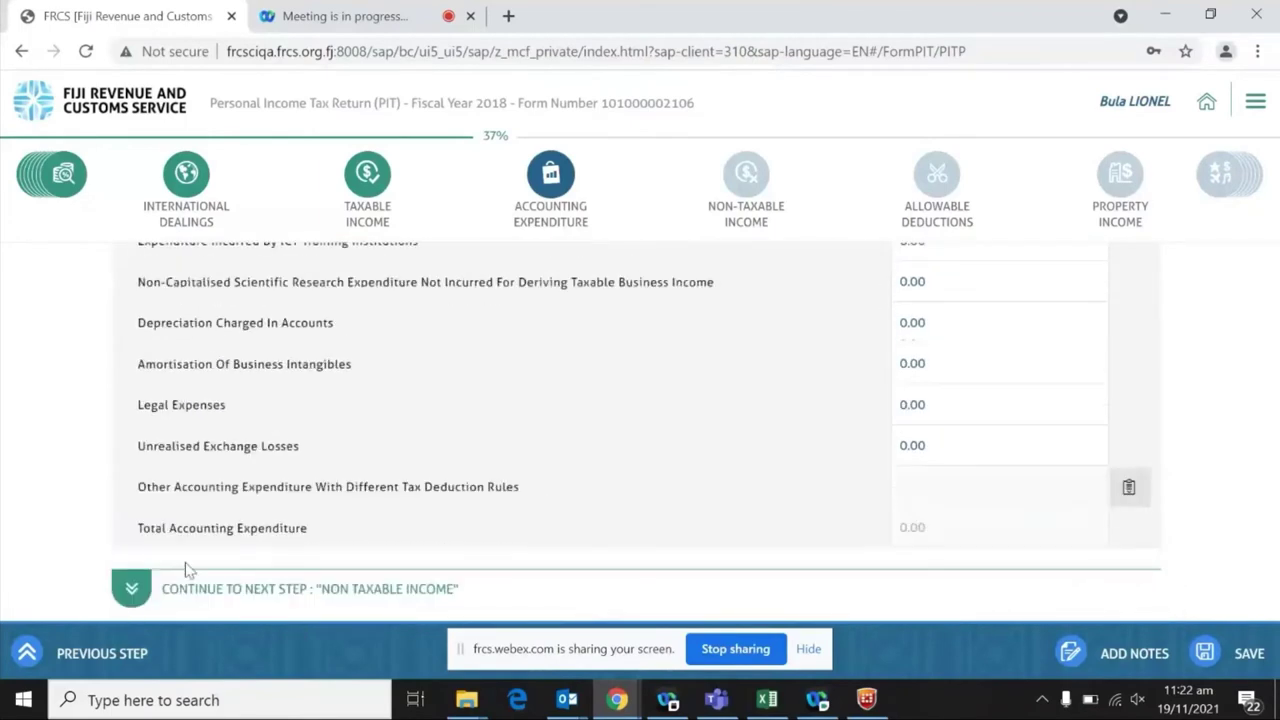
pyautogui.click(132, 593)
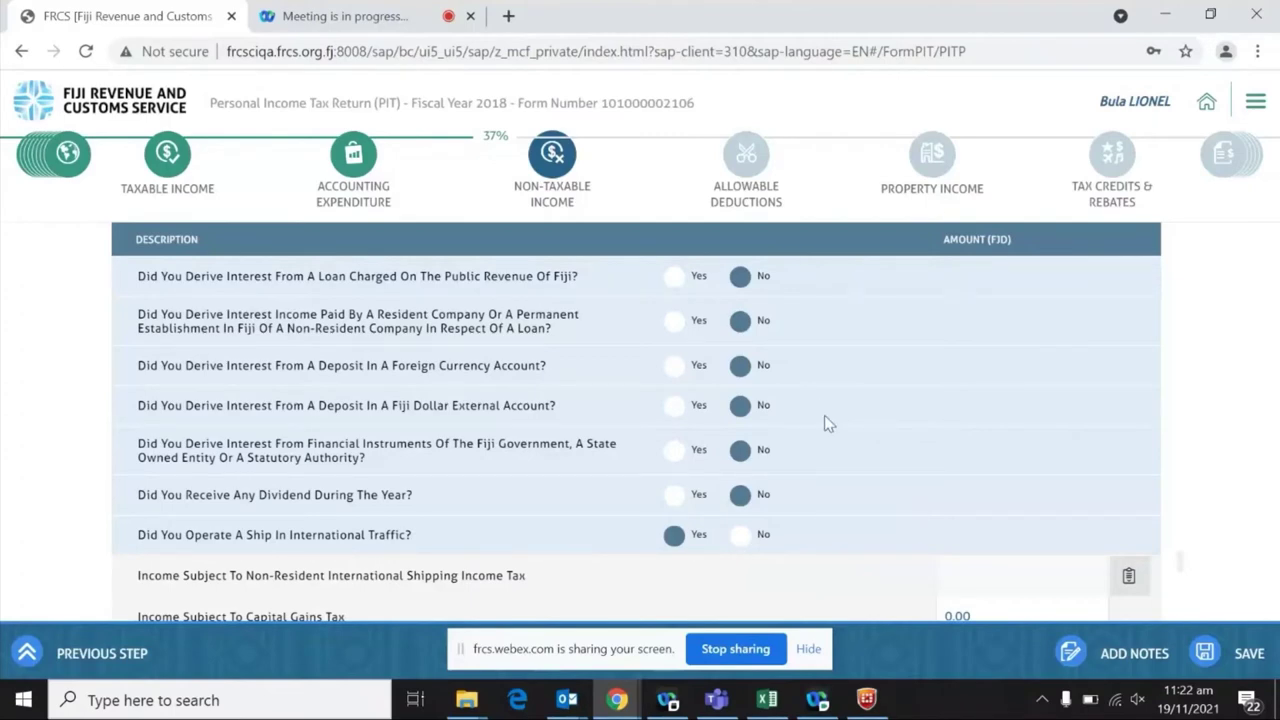
# - Answer Yes to the questions on public revenue loan interest and resident company loan interest to check their amount fields
pyautogui.scroll(-1, 826, 423)
pyautogui.scroll(2, 867, 446)
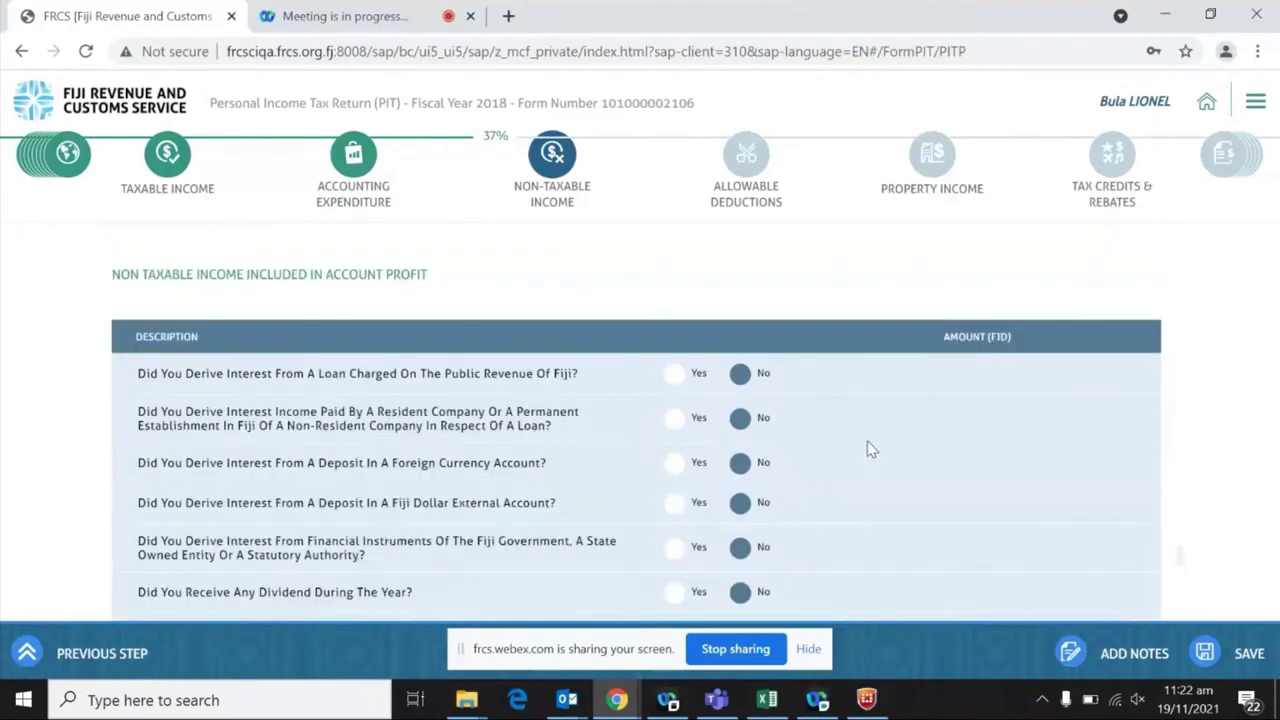
pyautogui.scroll(-1, 867, 446)
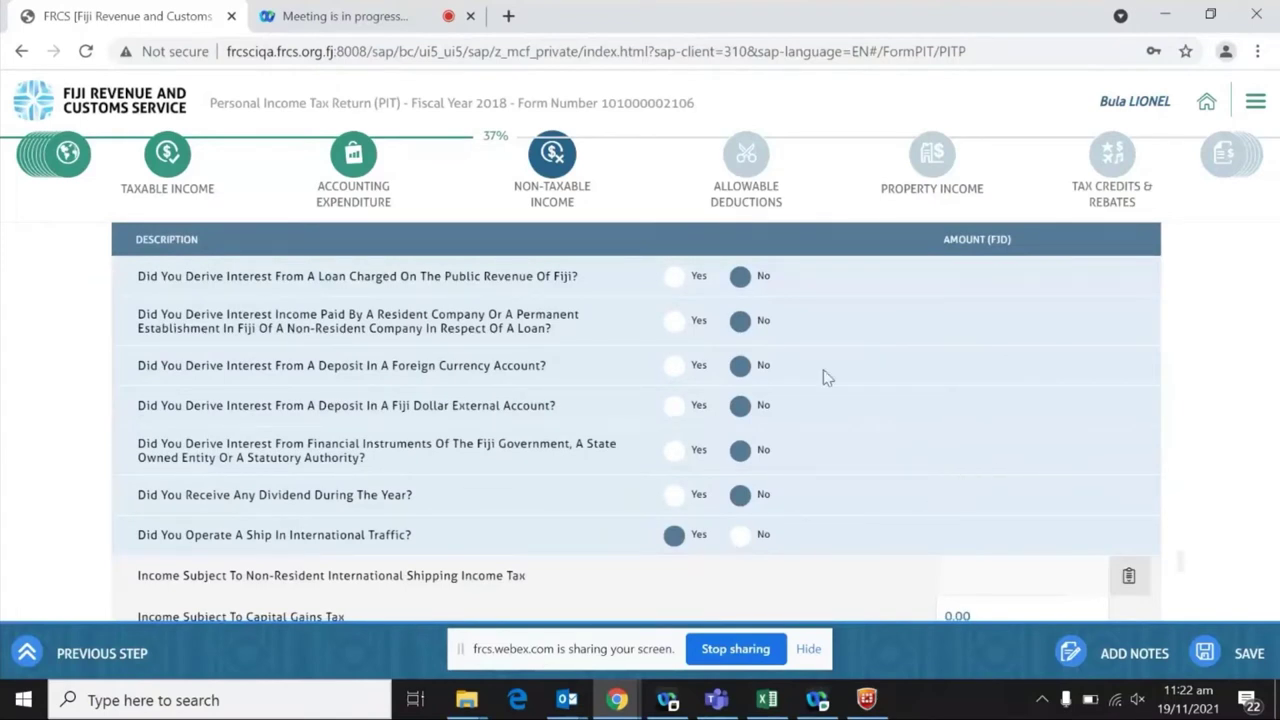
pyautogui.click(675, 277)
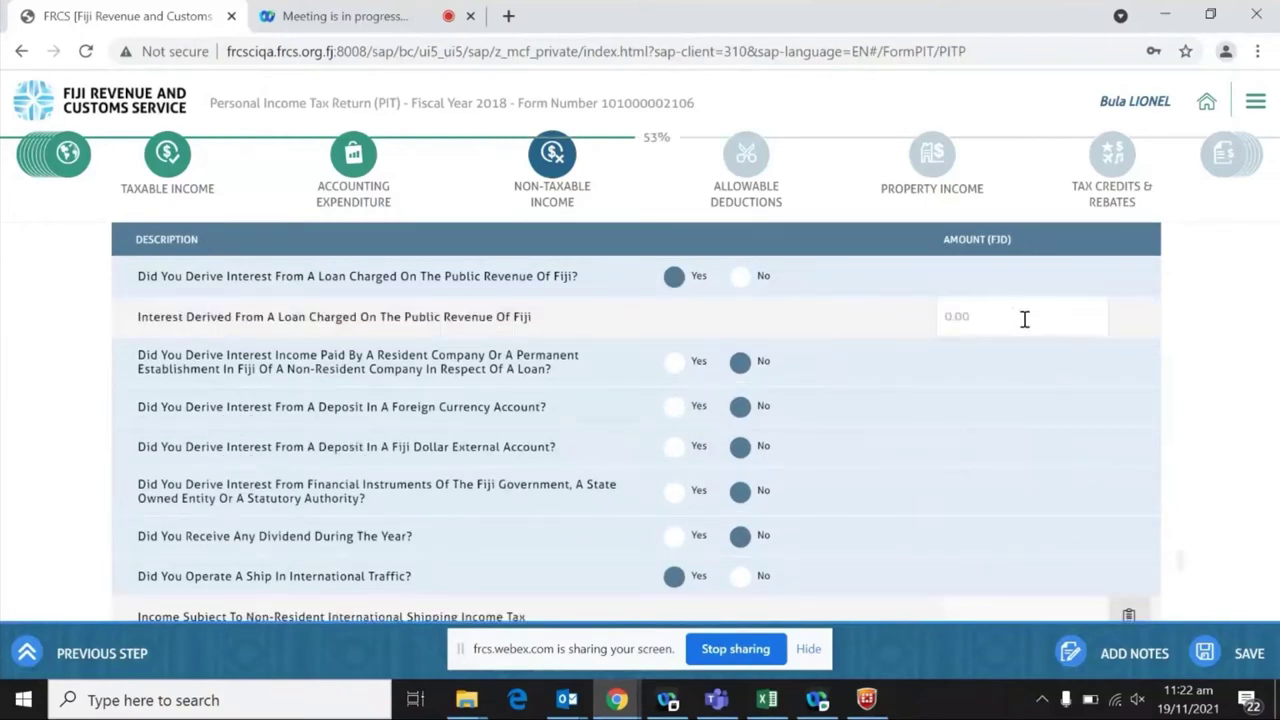
pyautogui.click(675, 363)
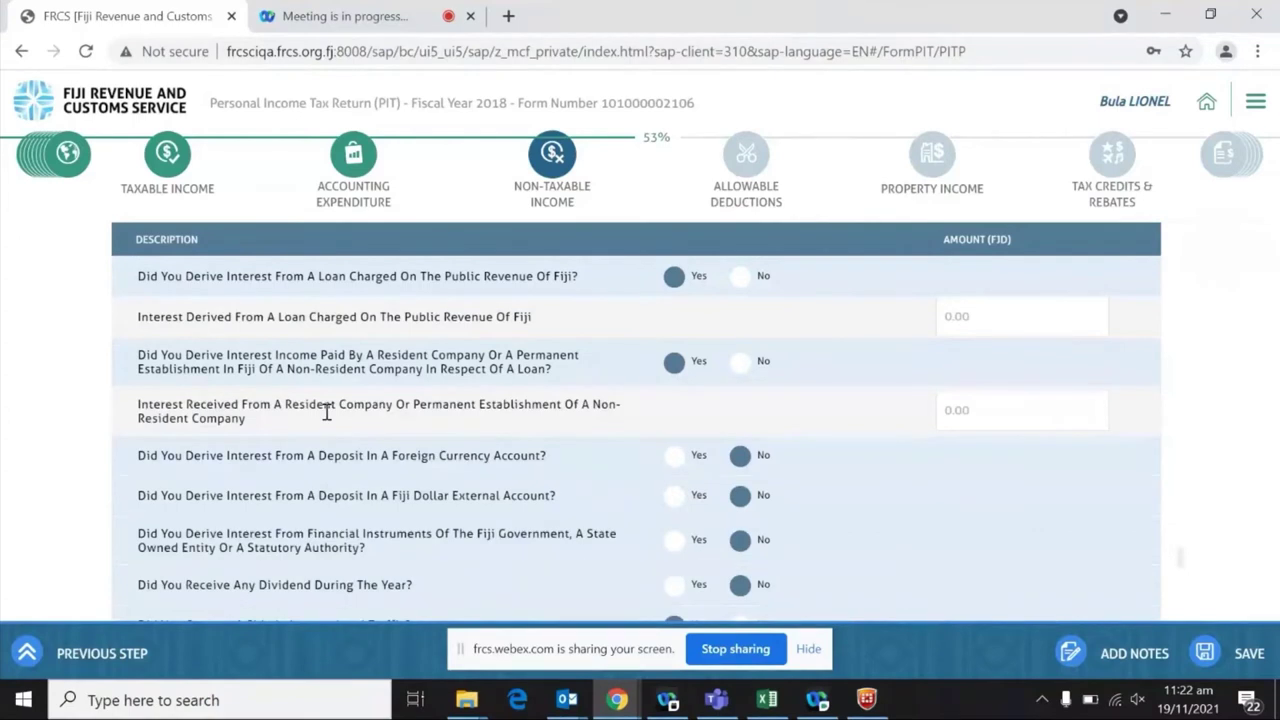
pyautogui.click(972, 410)
pyautogui.scroll(1, 530, 415)
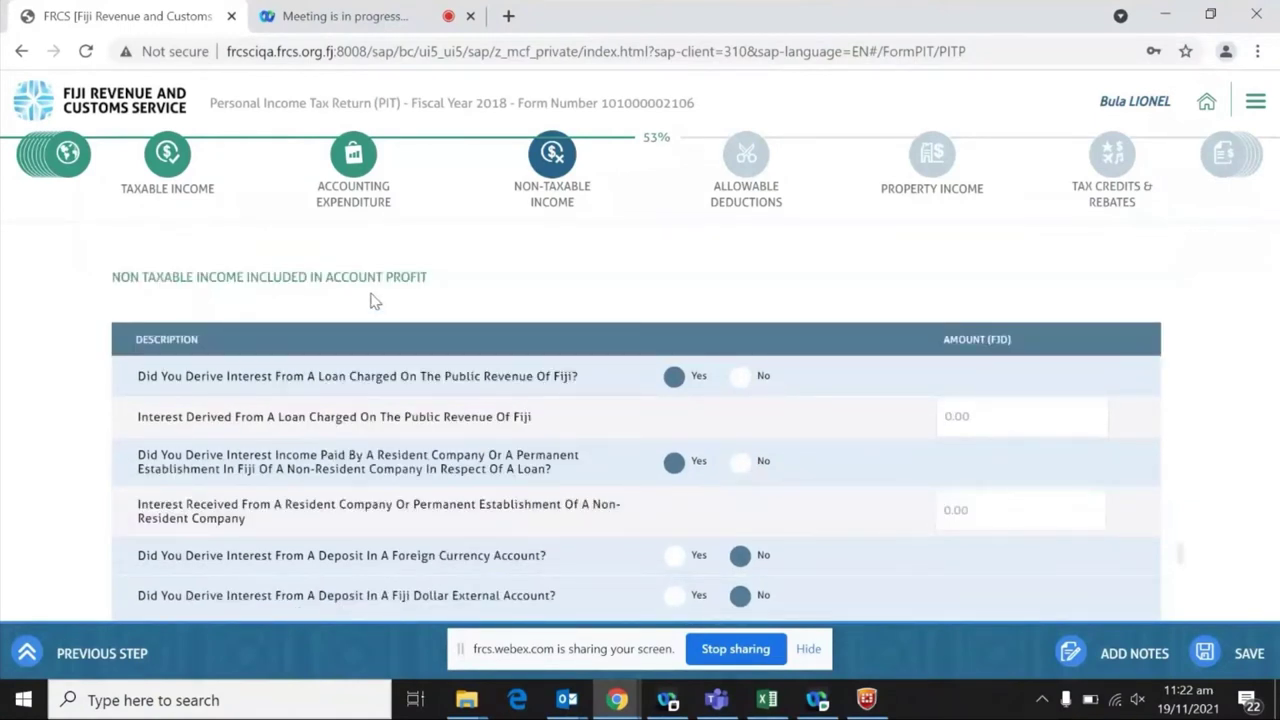
pyautogui.scroll(-1, 478, 568)
pyautogui.scroll(1, 337, 380)
pyautogui.scroll(-2, 337, 386)
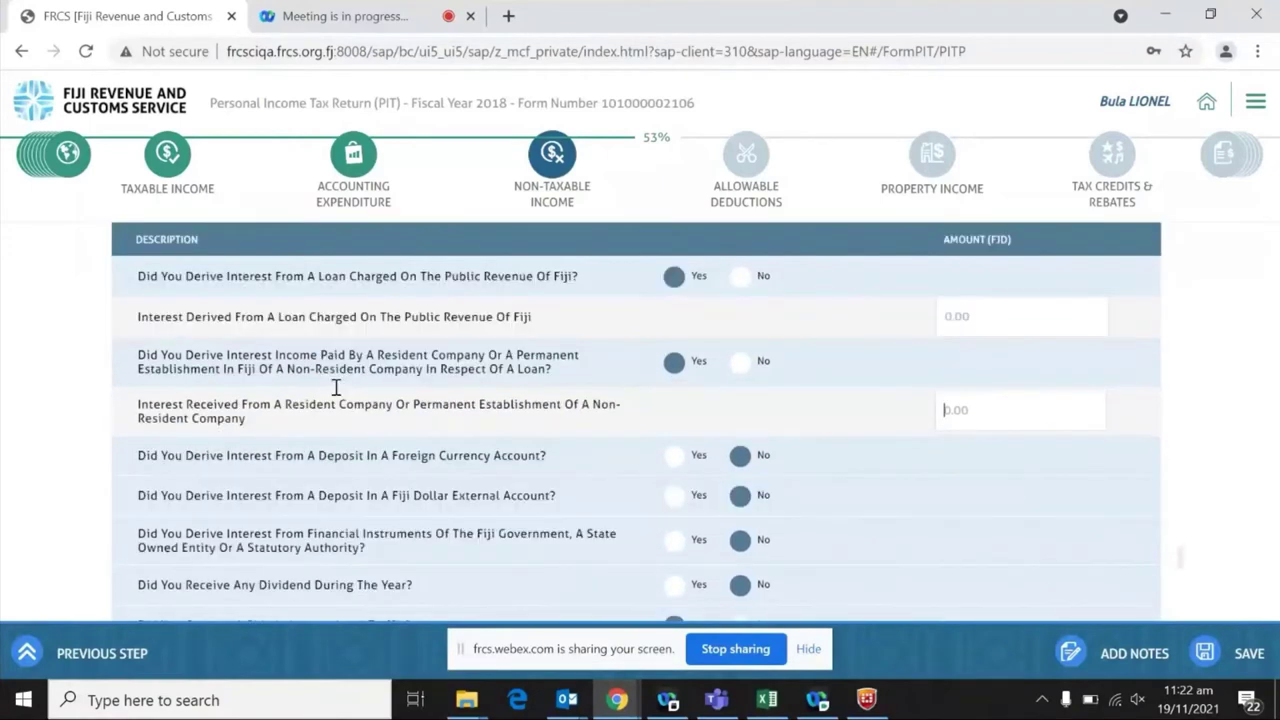
pyautogui.scroll(2, 344, 425)
pyautogui.scroll(-2, 343, 423)
# - Set the answers for public revenue loan interest and resident company loan interest back to No, and look over the remaining rows
pyautogui.click(742, 278)
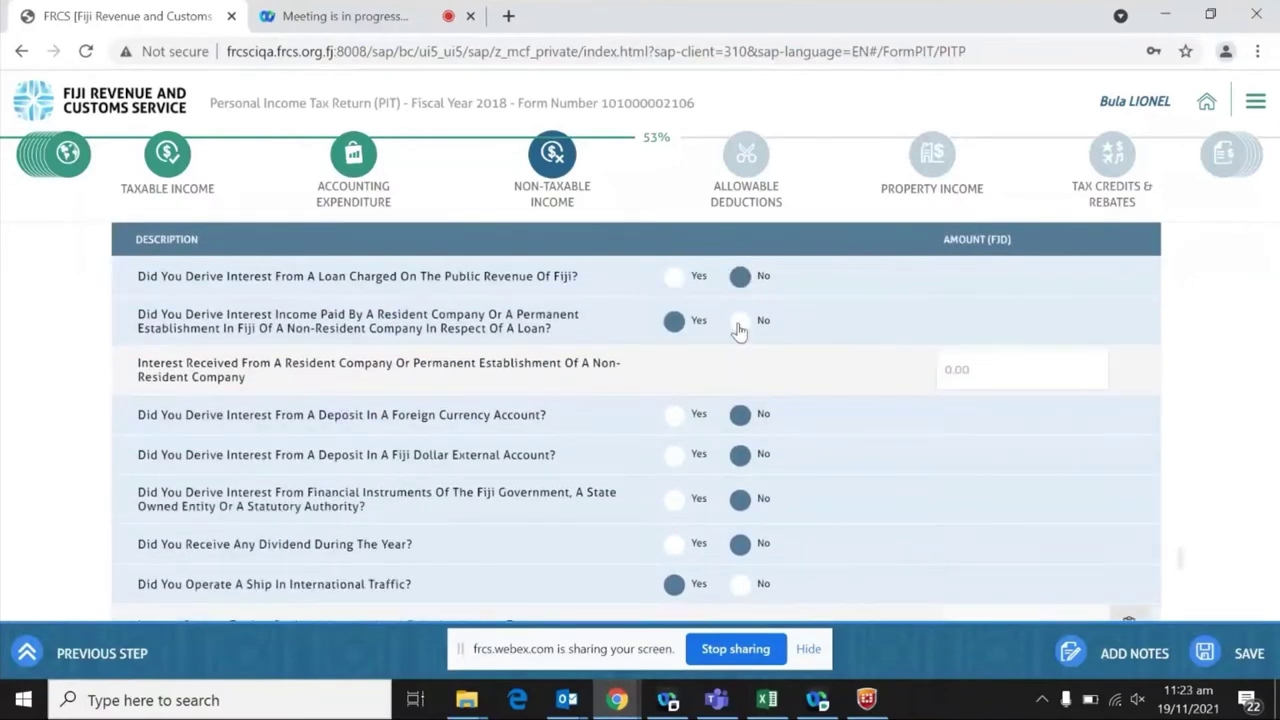
pyautogui.click(739, 322)
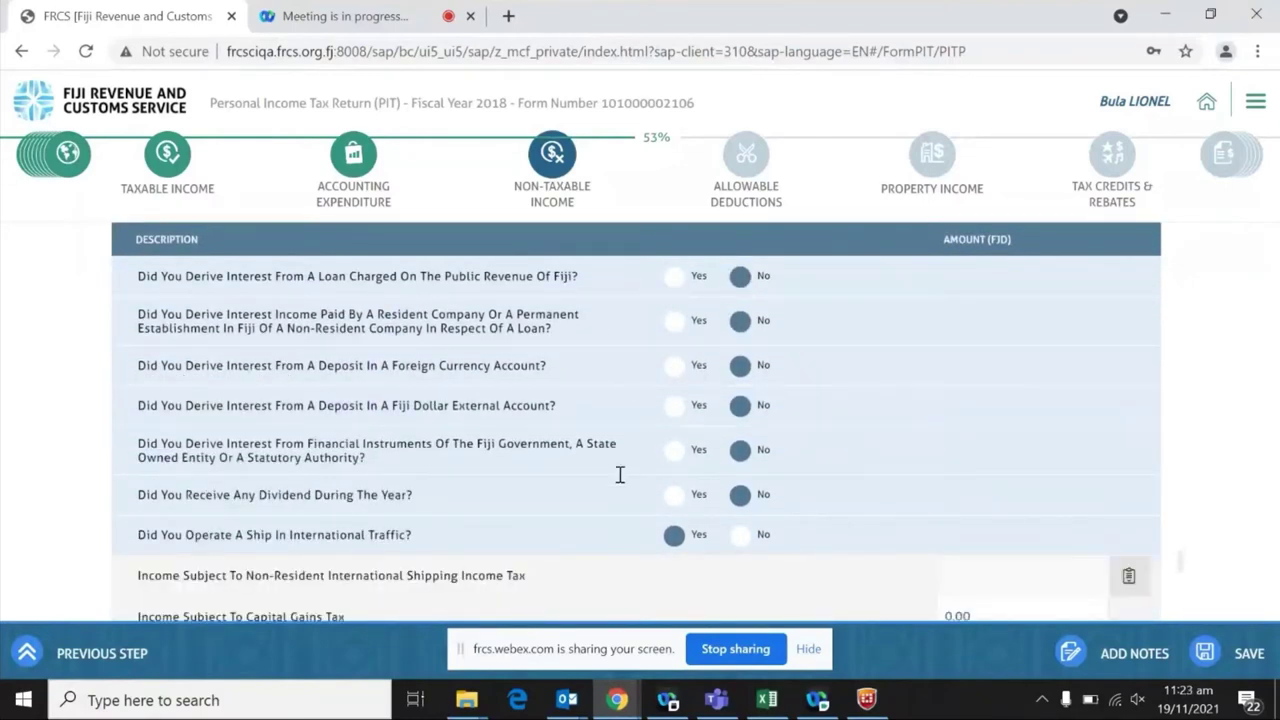
pyautogui.scroll(-2, 617, 483)
pyautogui.scroll(2, 625, 475)
pyautogui.scroll(-2, 663, 409)
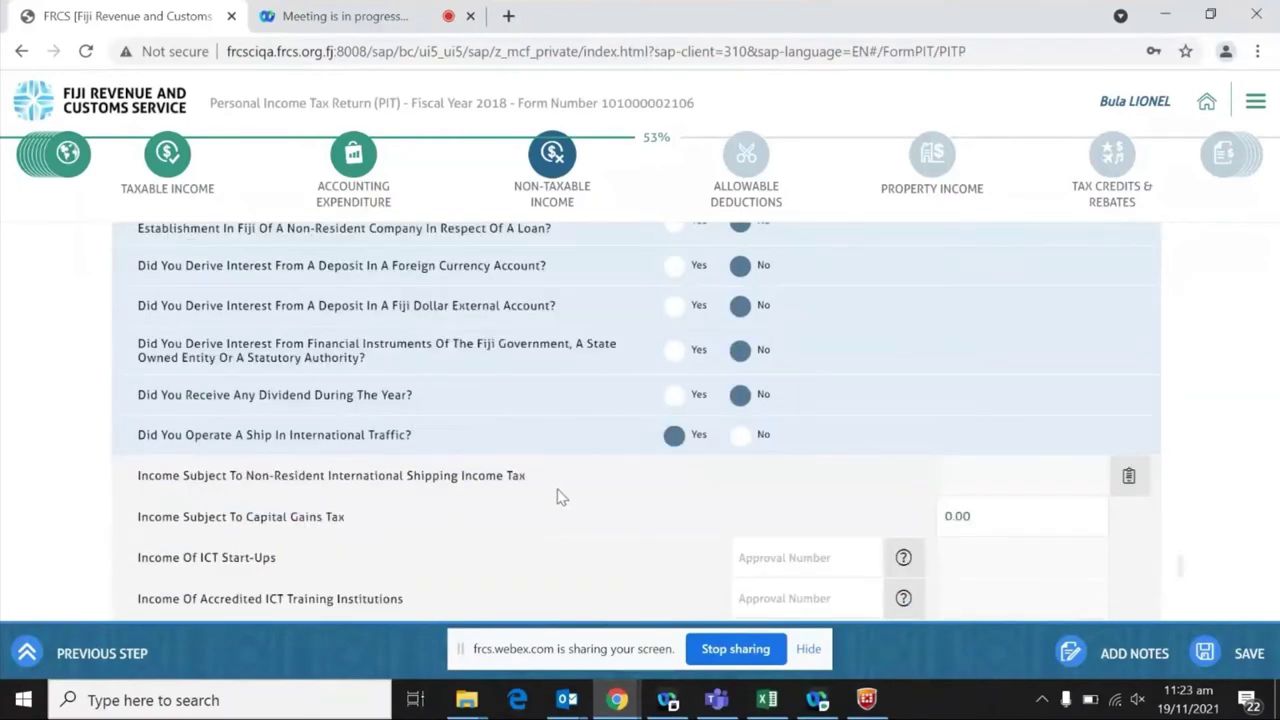
# - Answer Yes to the small or micro enterprise question to check its income field, and set the answer back to No
pyautogui.scroll(-2, 560, 497)
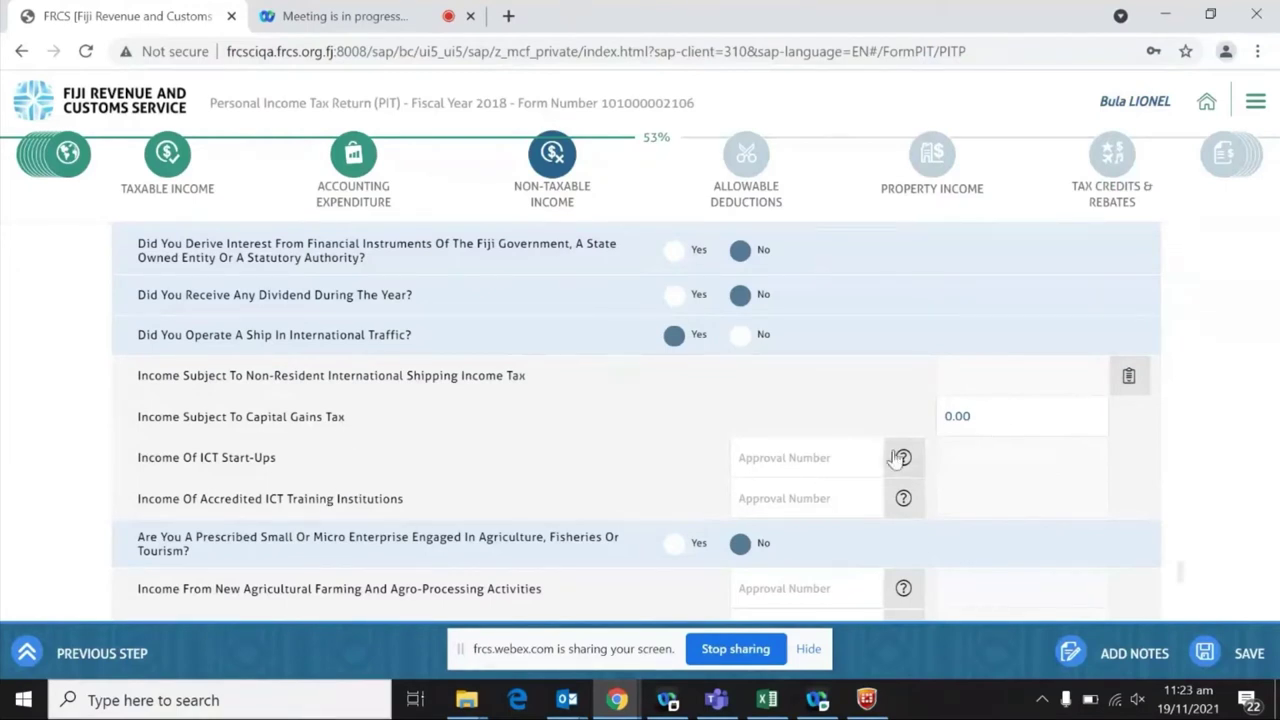
pyautogui.scroll(-1, 595, 425)
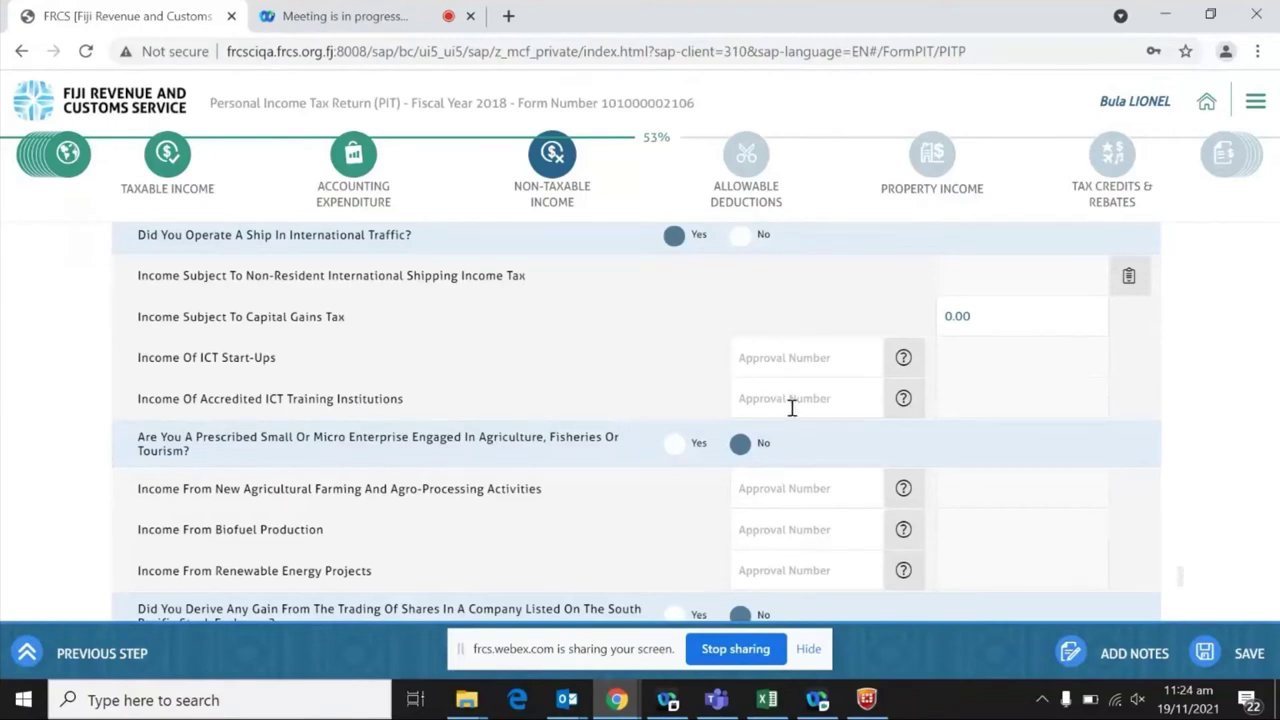
pyautogui.scroll(-1, 791, 408)
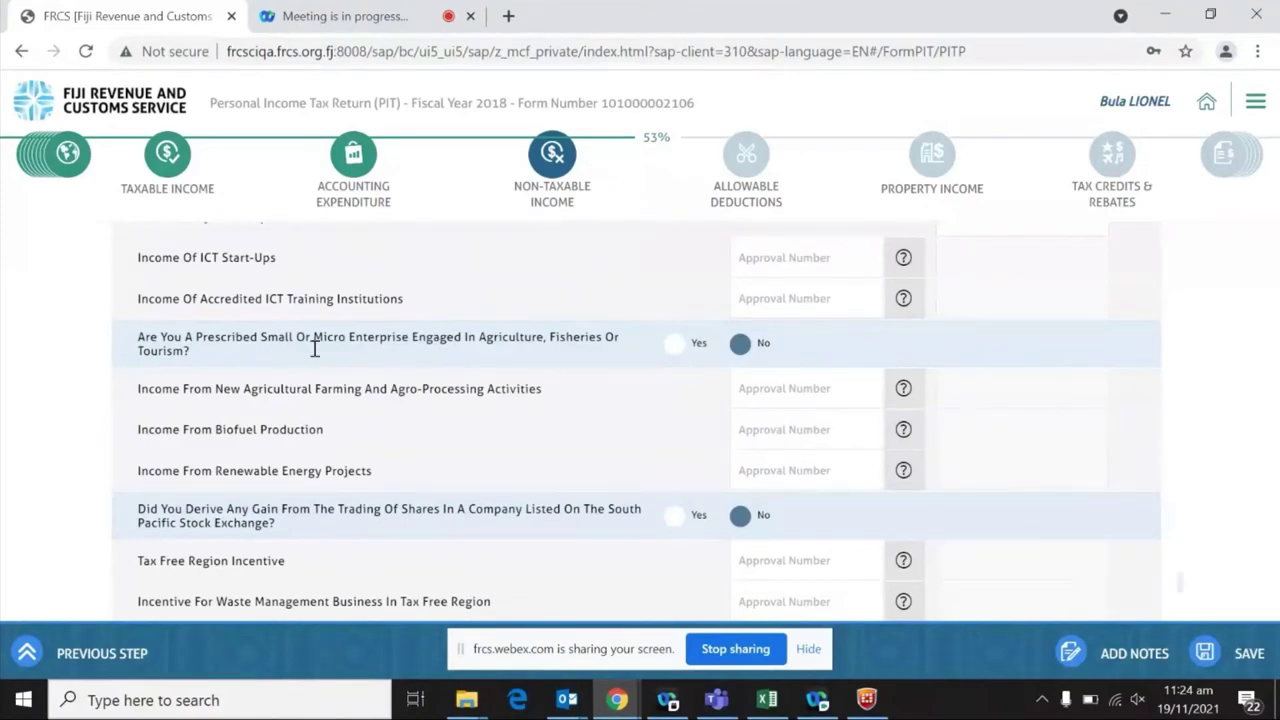
pyautogui.click(675, 347)
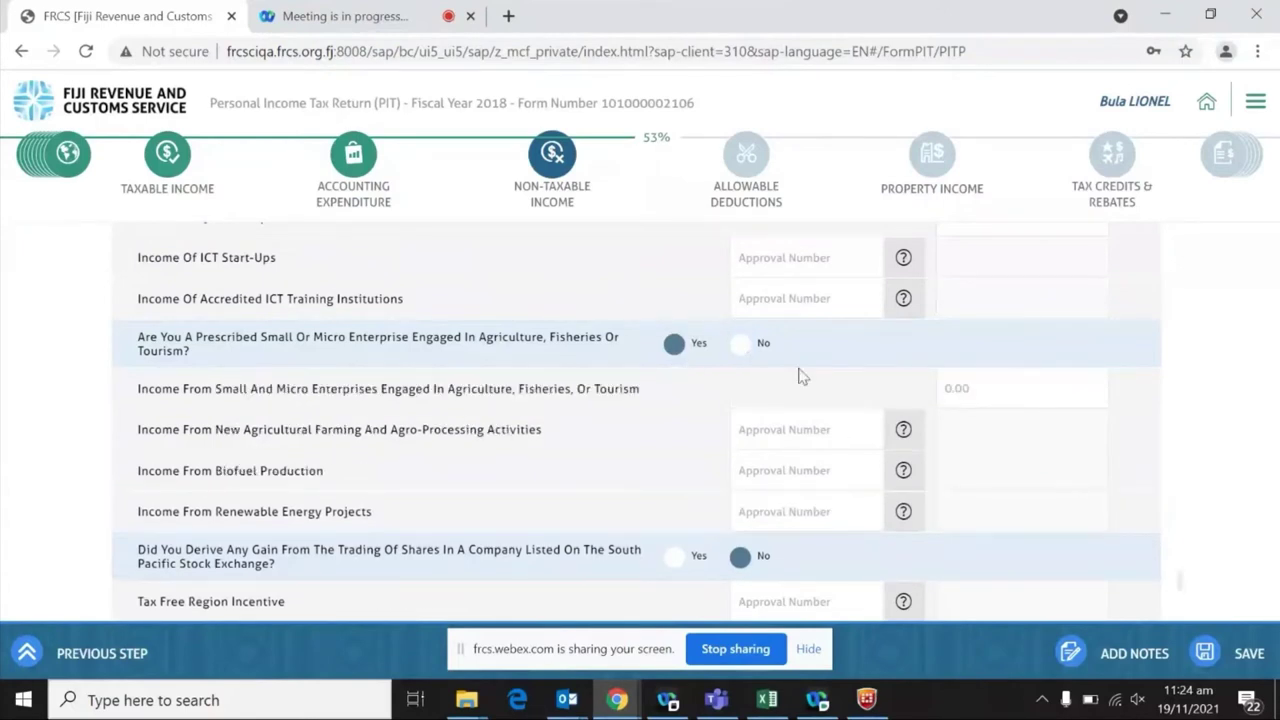
pyautogui.click(739, 344)
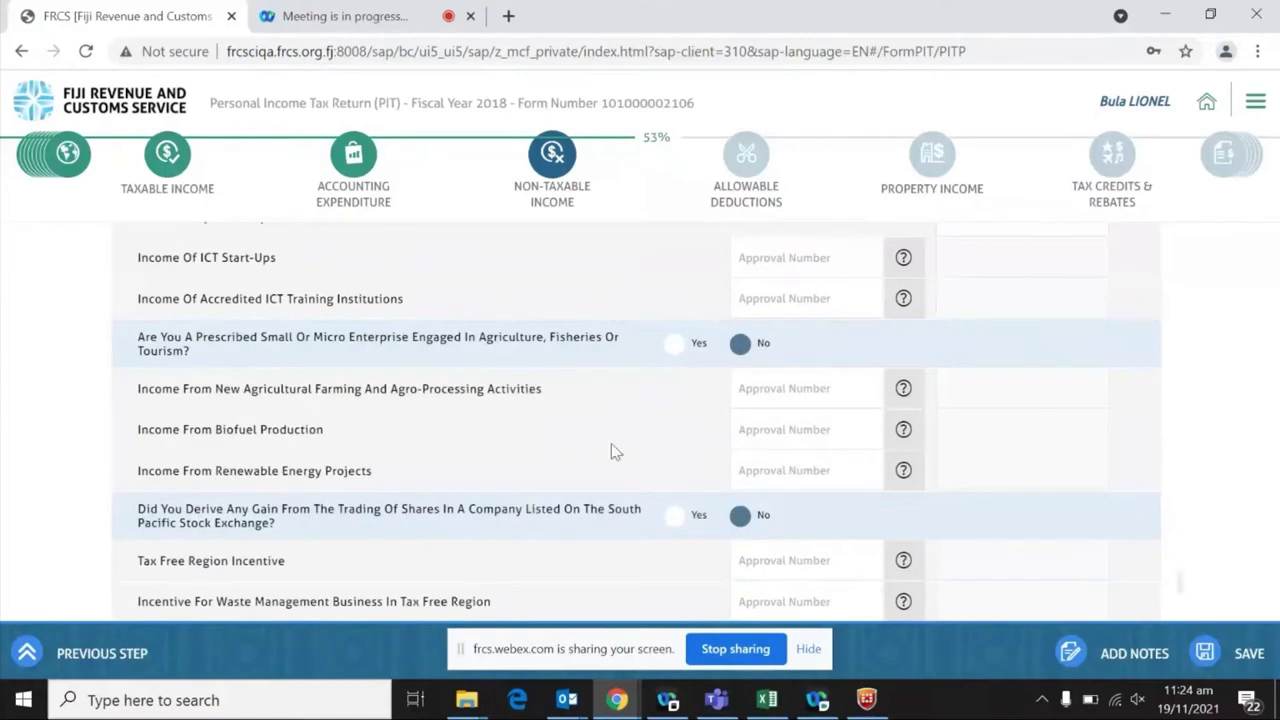
# - Look over the remaining Non-Taxable Income rows down to the investment packages, and continue to Allowable Deductions
pyautogui.scroll(-3, 611, 443)
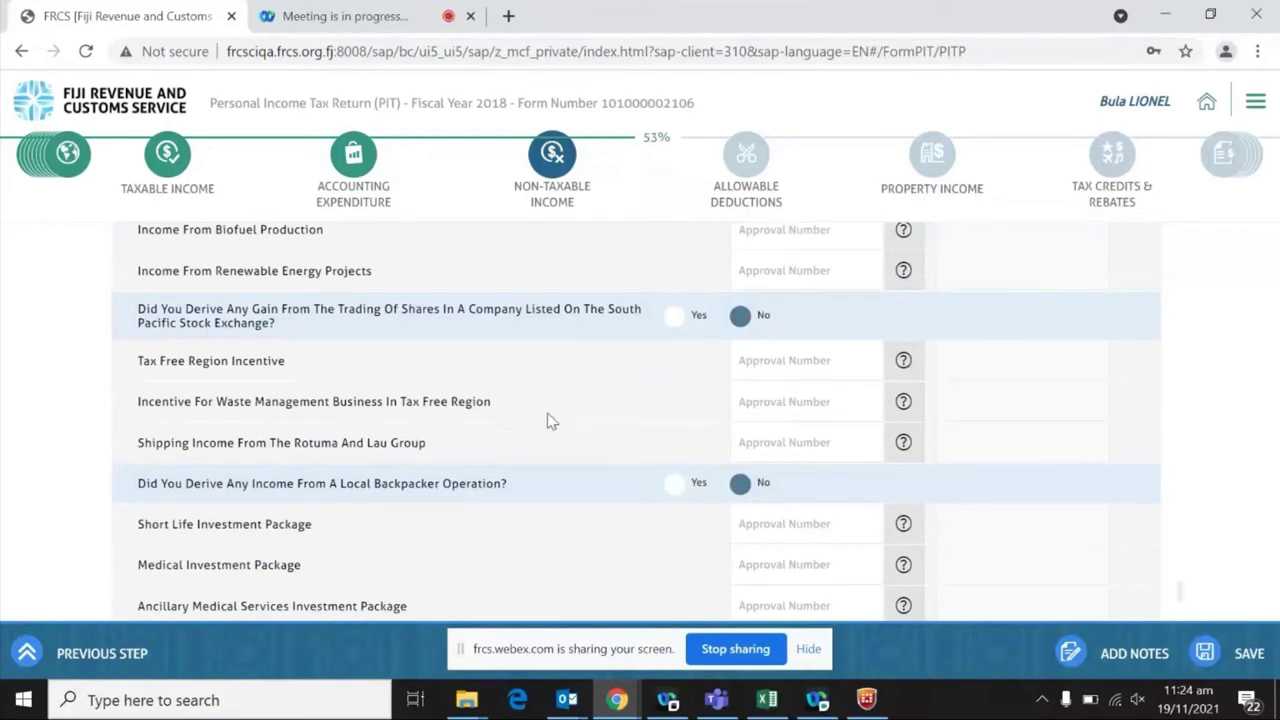
pyautogui.scroll(-1, 548, 420)
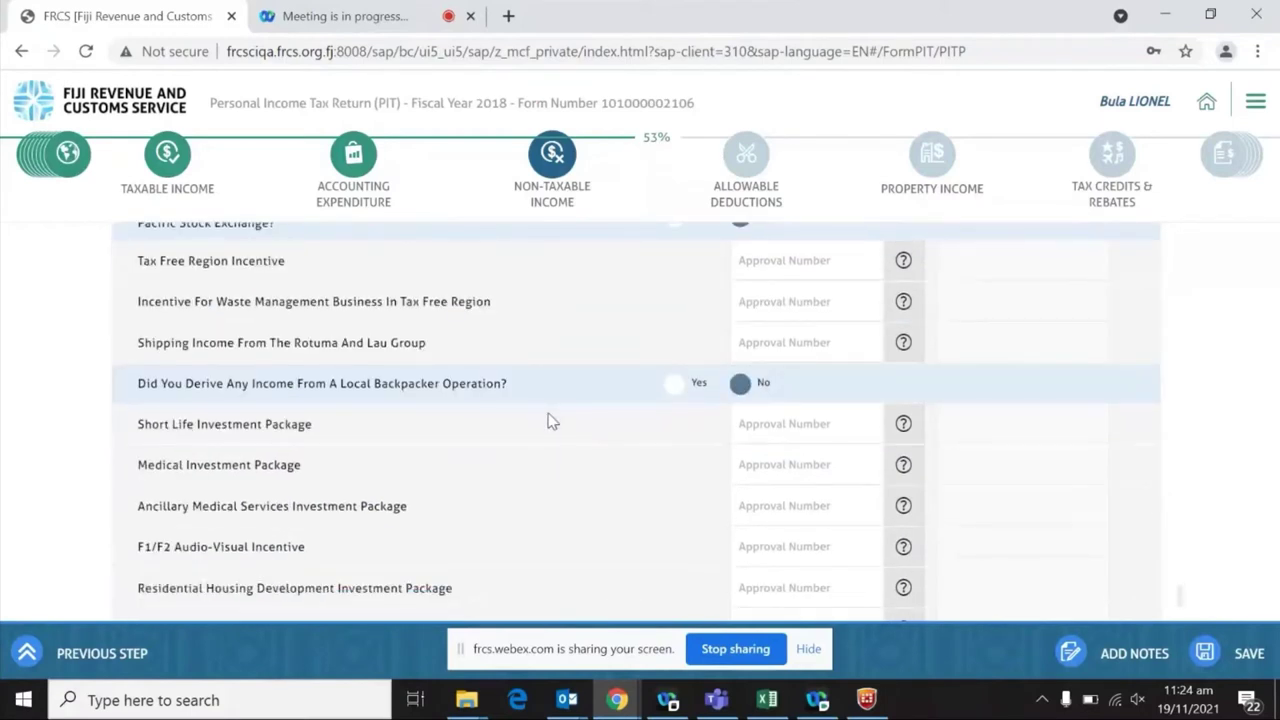
pyautogui.scroll(-1, 549, 421)
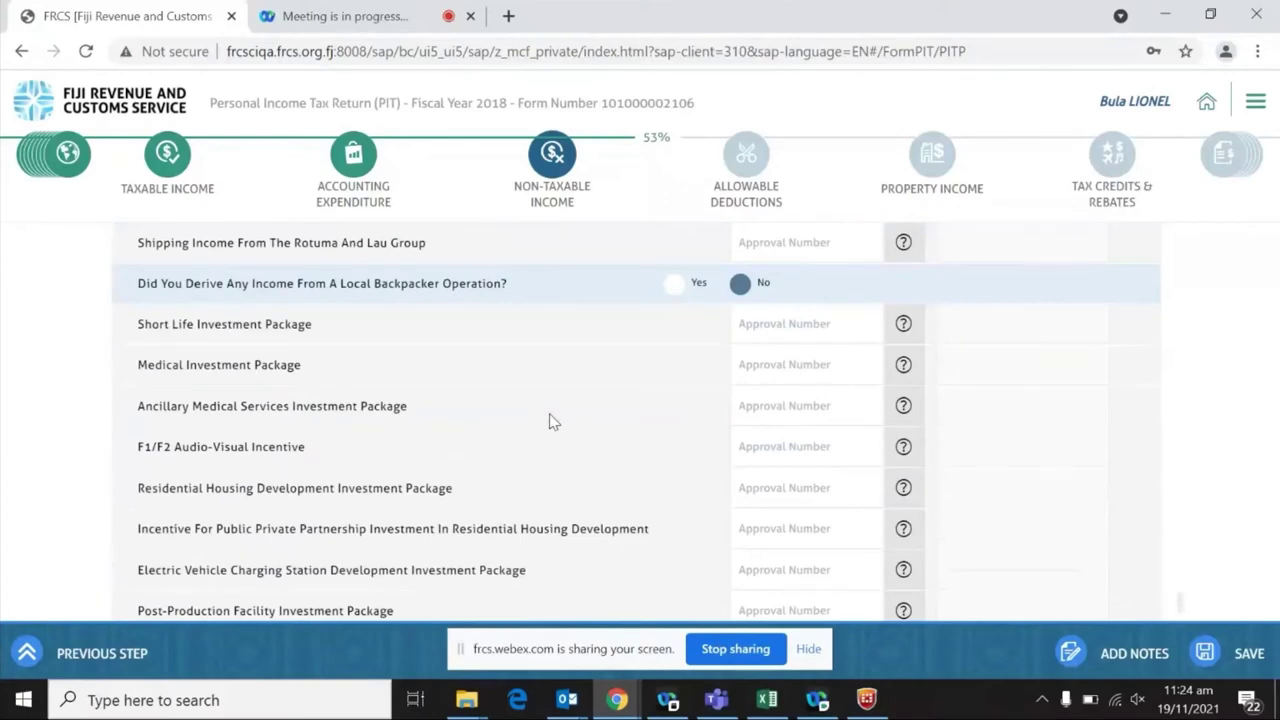
pyautogui.scroll(-5, 548, 420)
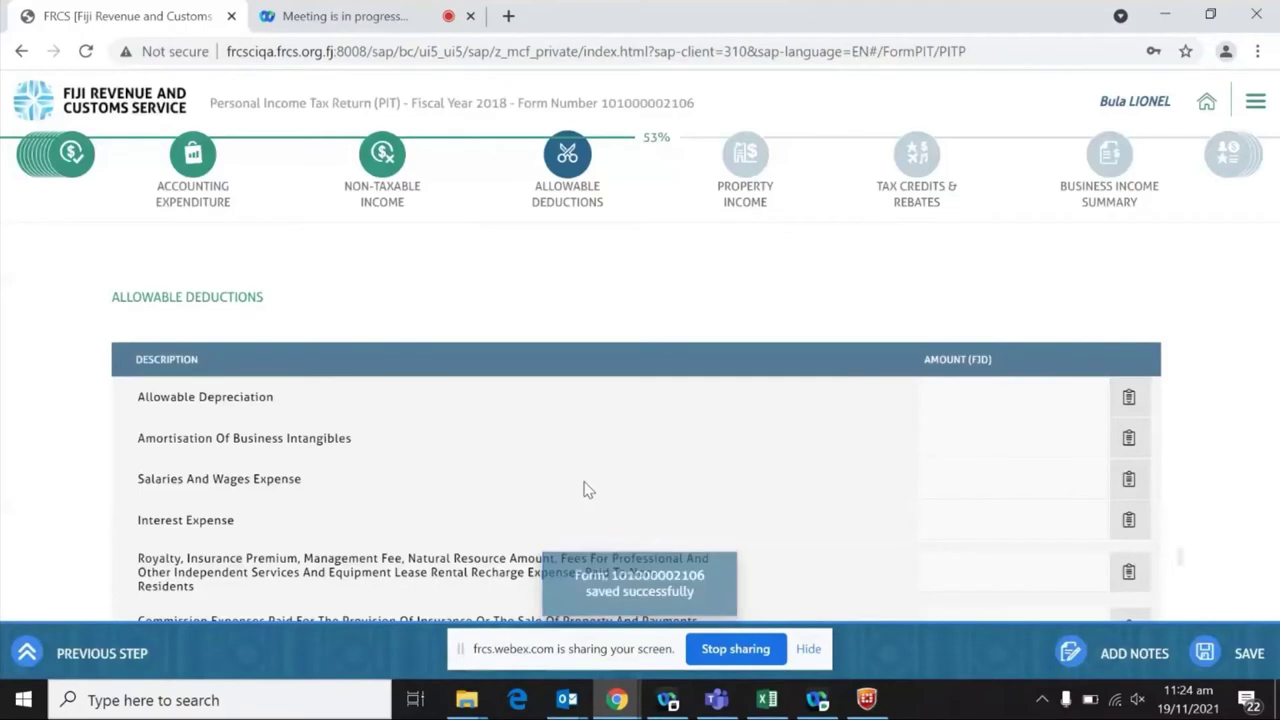
# - View the Allowable Depreciation schedule with its depreciation method, tax year dates and asset table, and close it without adding an asset
pyautogui.scroll(-1, 383, 431)
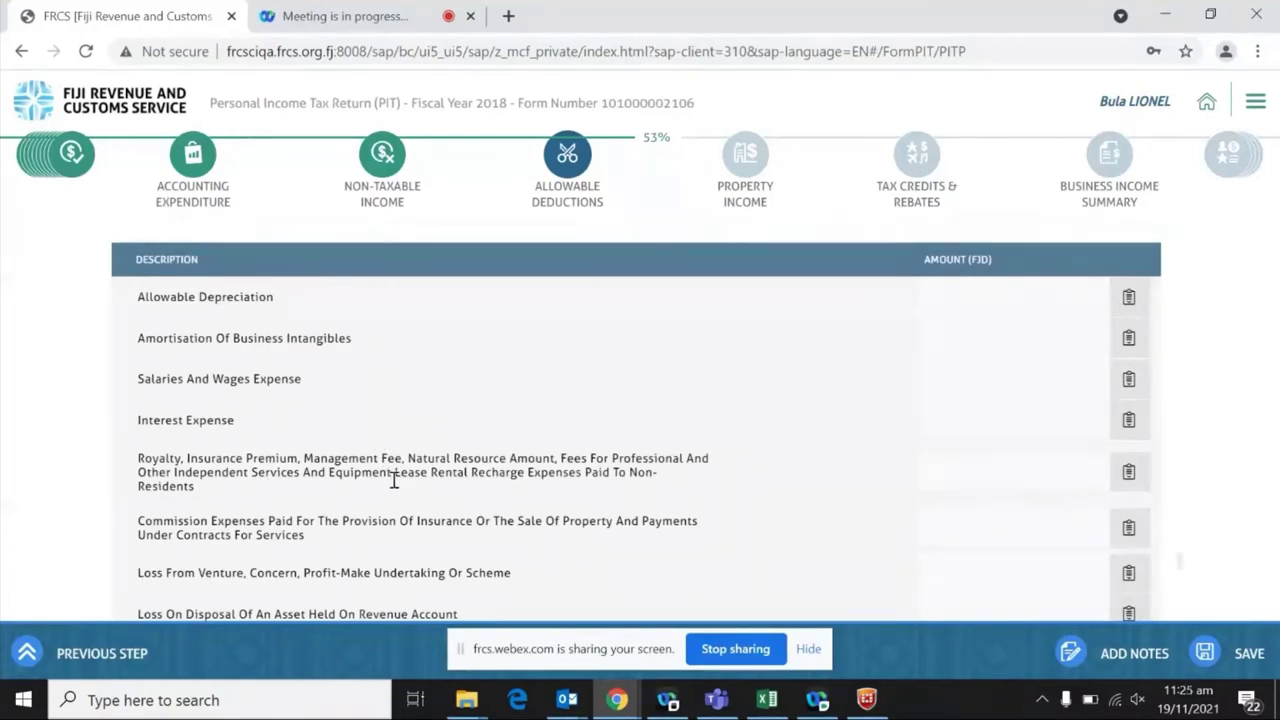
pyautogui.click(1129, 300)
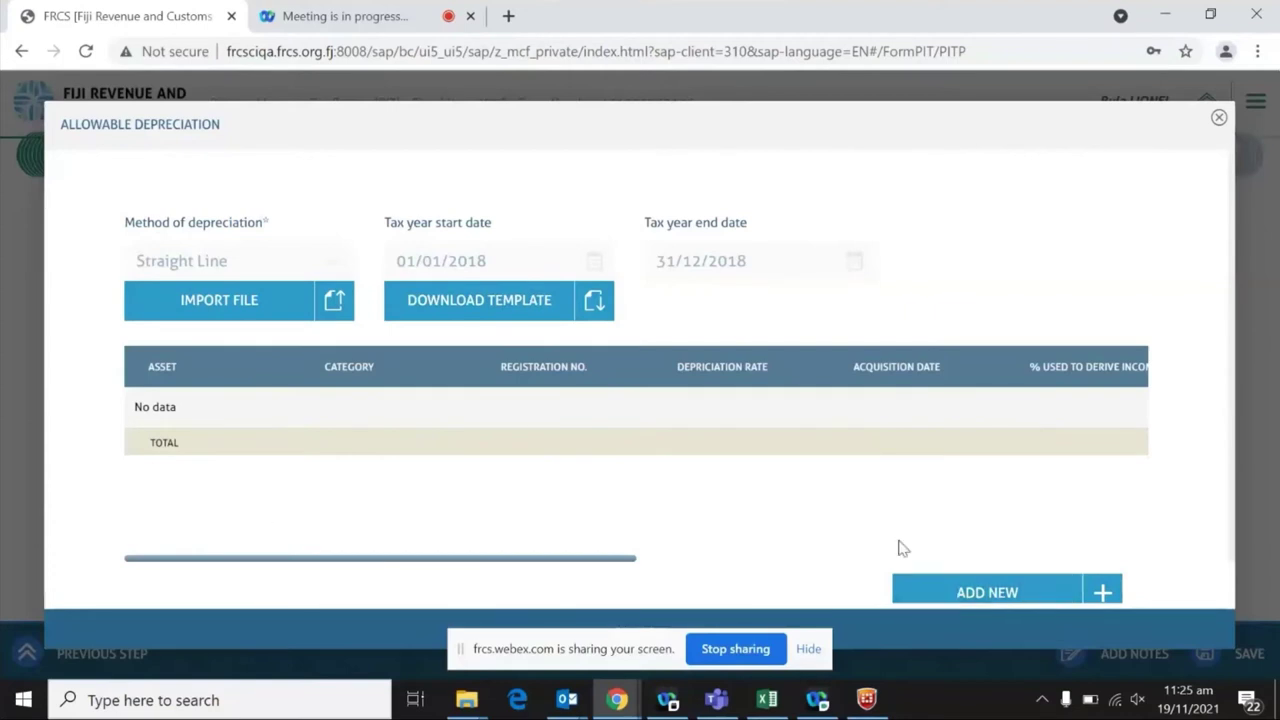
pyautogui.scroll(-1, 898, 548)
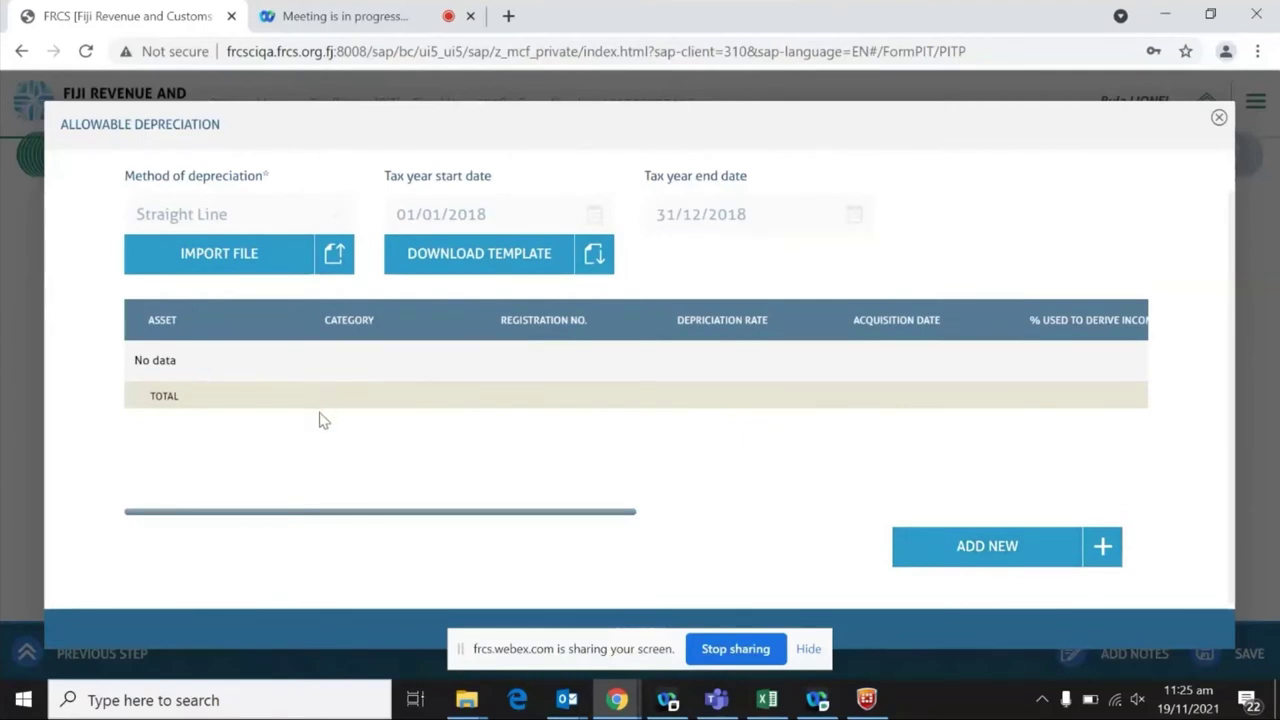
pyautogui.click(1219, 119)
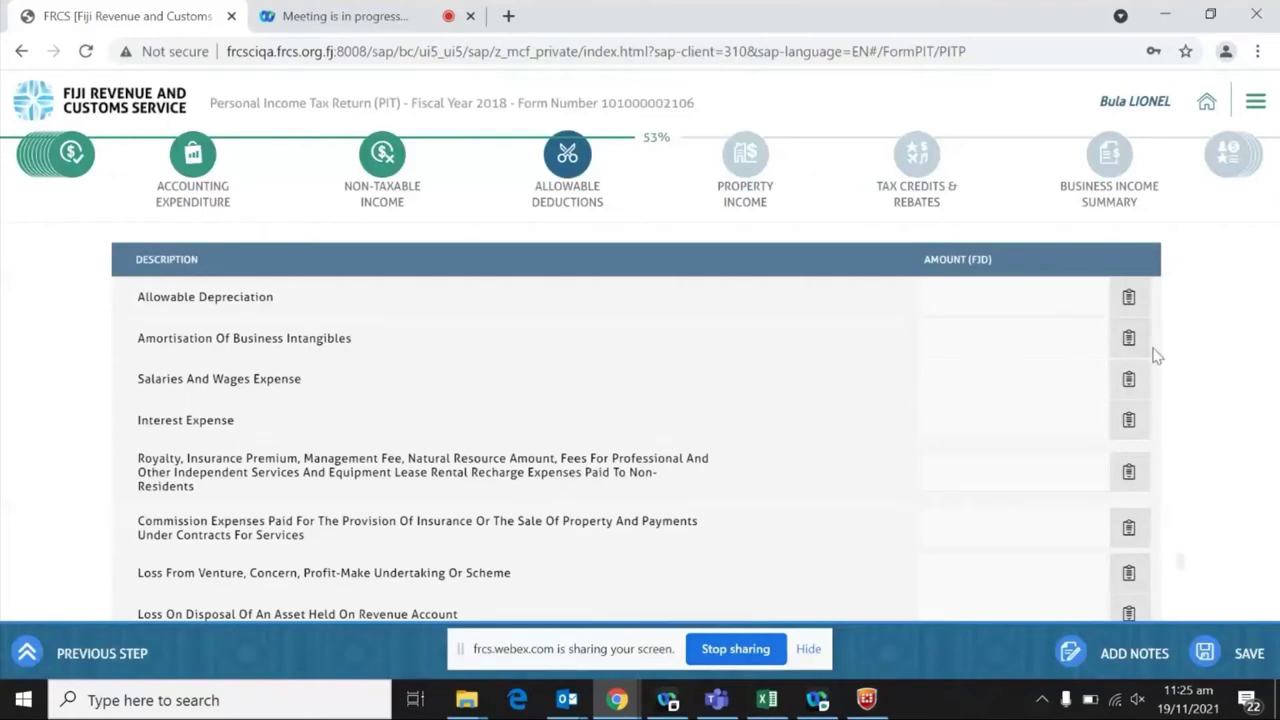
# - Examine the Allowable Deductions rows covering losses on disposal, donations, capital expenditure and employment incentives, noting which use a schedule
pyautogui.scroll(-2, 980, 489)
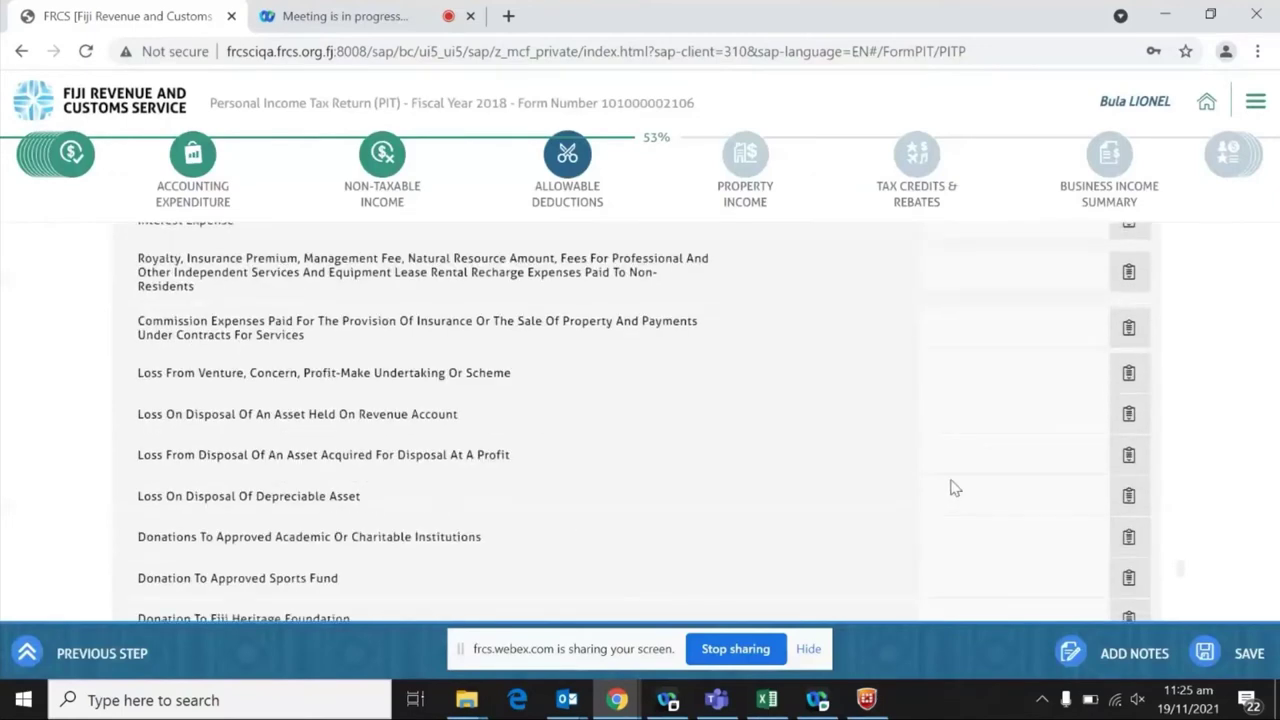
pyautogui.scroll(-1, 945, 485)
pyautogui.scroll(-1, 877, 487)
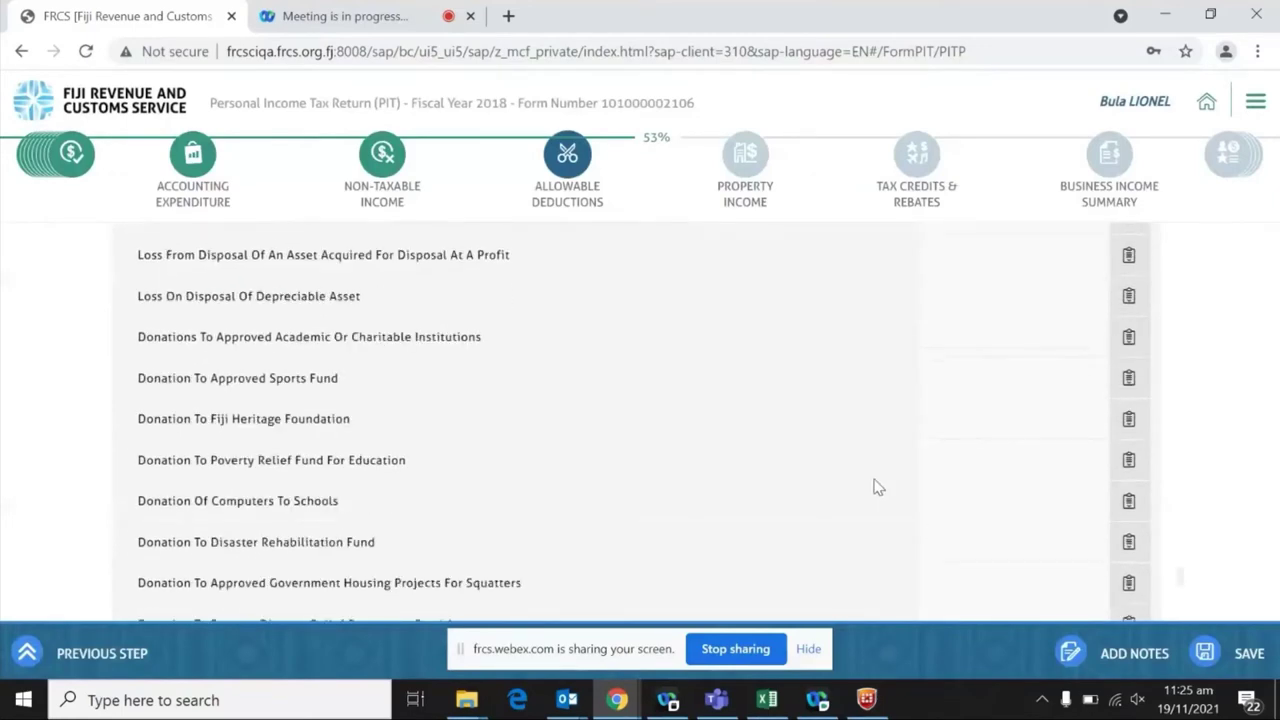
pyautogui.scroll(-2, 875, 487)
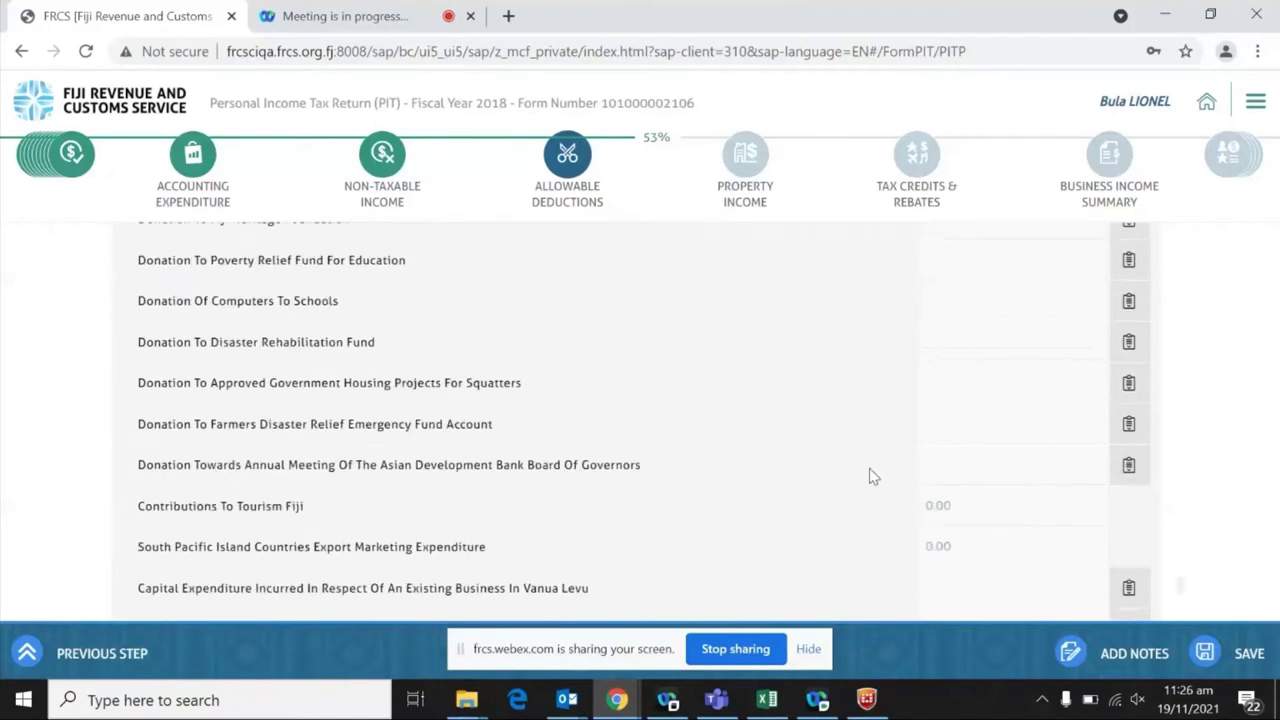
pyautogui.scroll(-1, 870, 477)
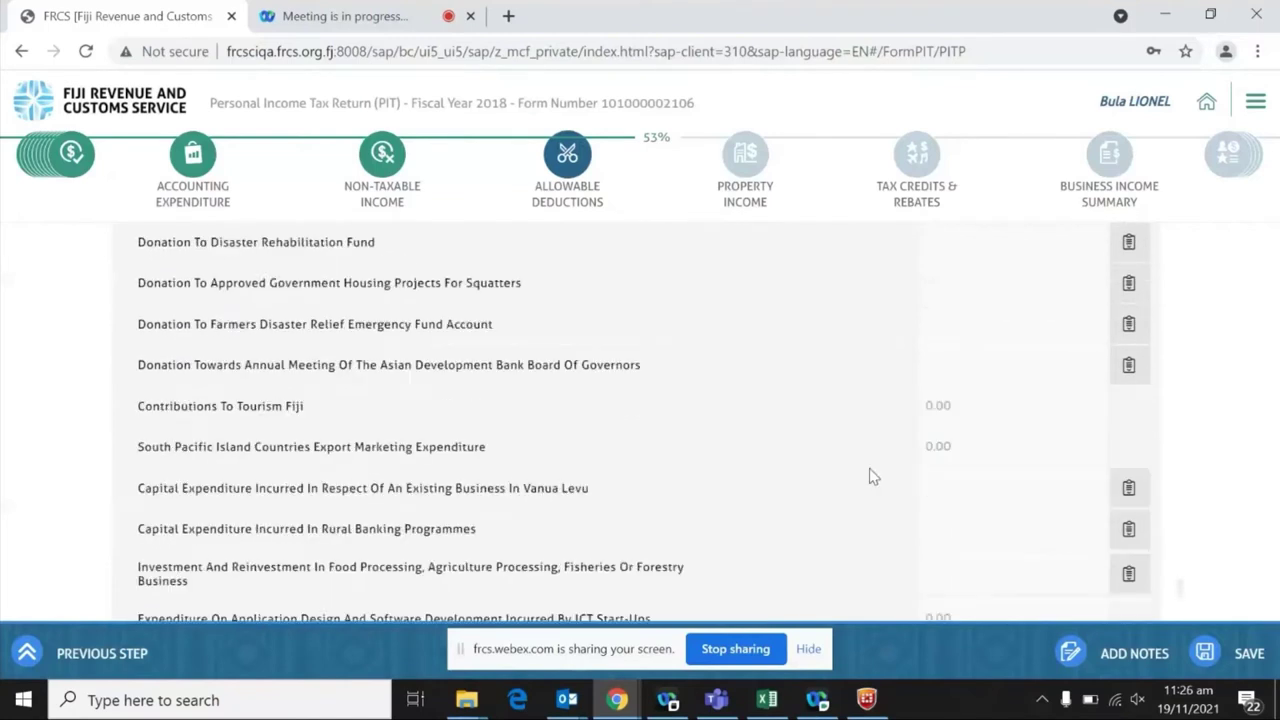
pyautogui.scroll(-1, 870, 477)
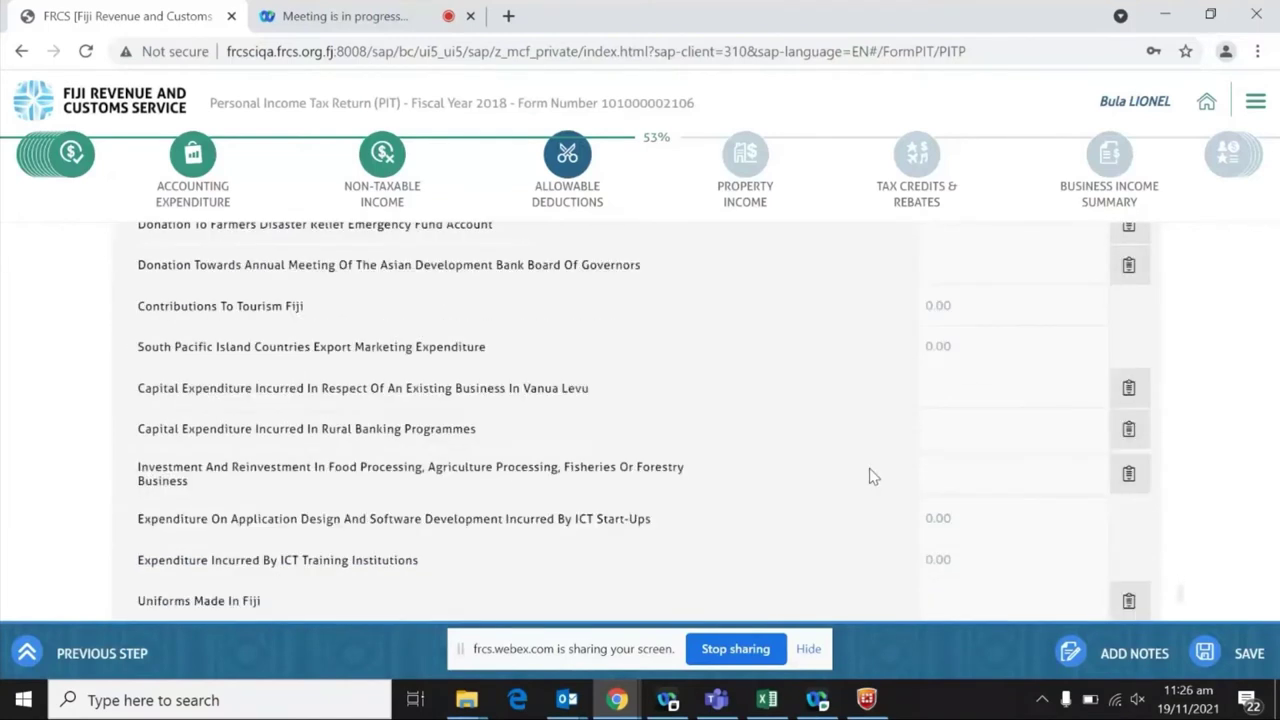
pyautogui.scroll(-3, 869, 476)
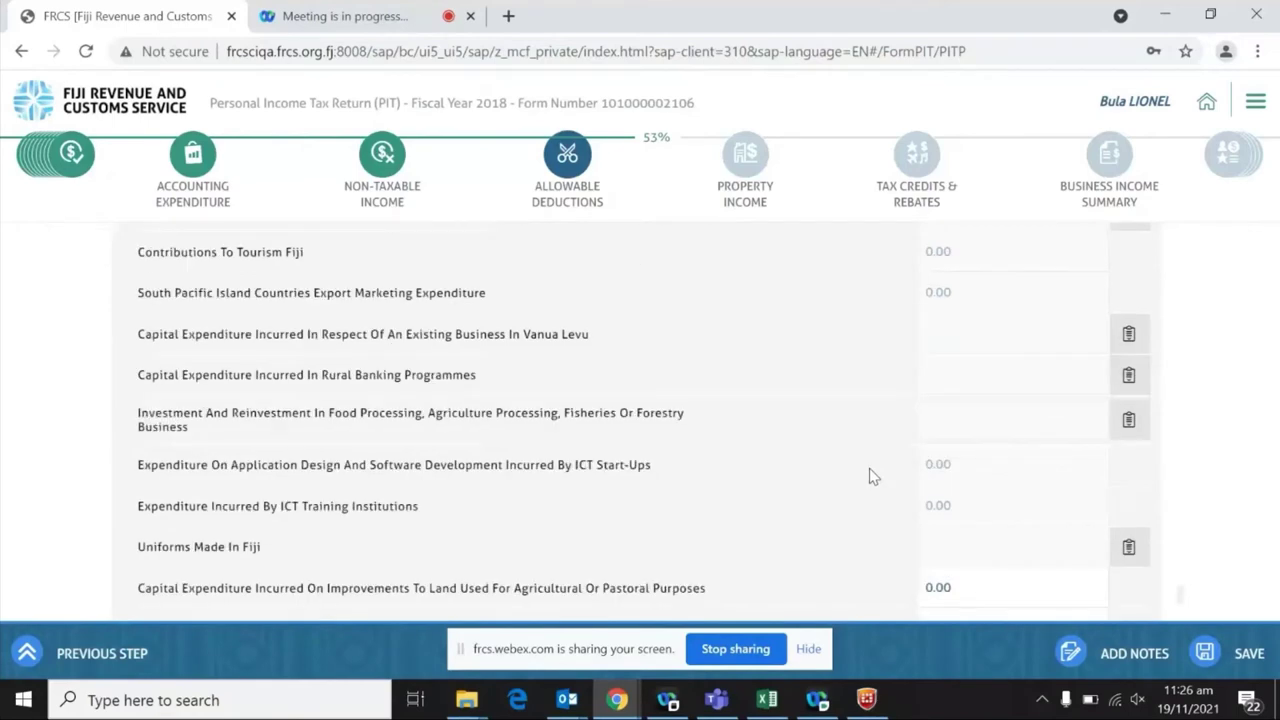
pyautogui.scroll(-5, 871, 471)
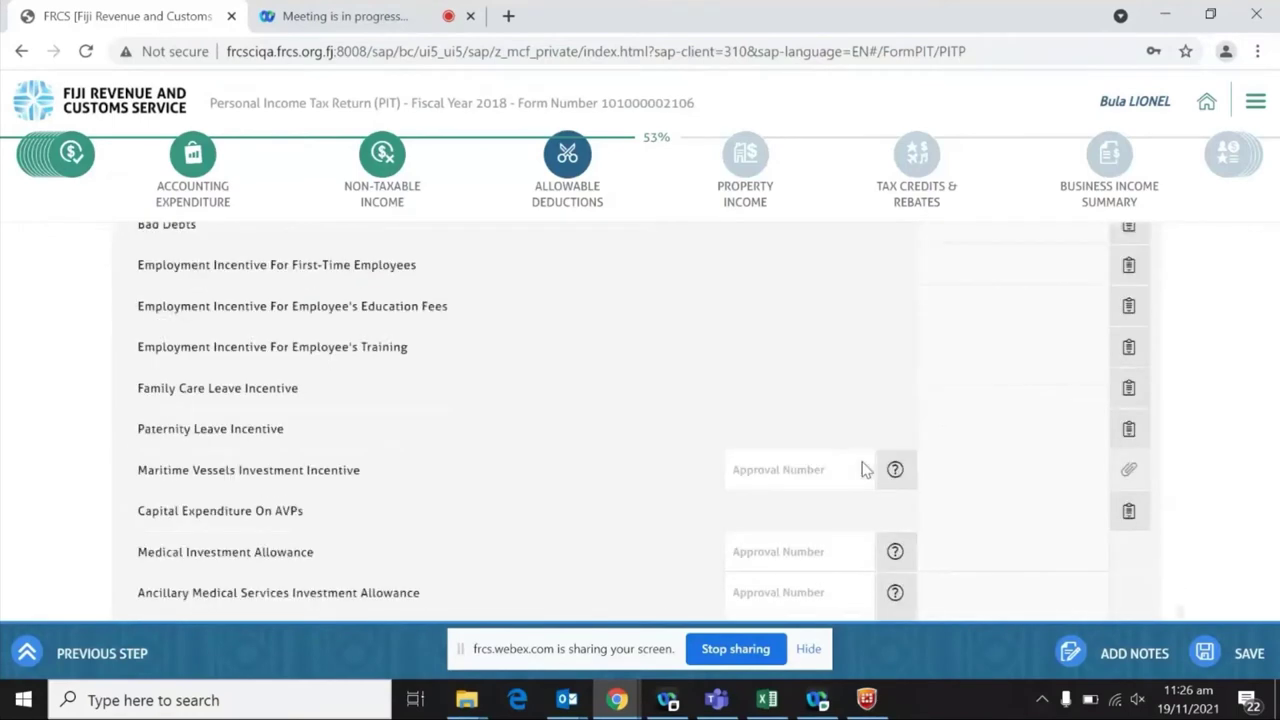
# - Look over the leave incentive and investment allowance rows, and continue past Property Income to Tax Credit and Rebates
pyautogui.scroll(-1, 663, 386)
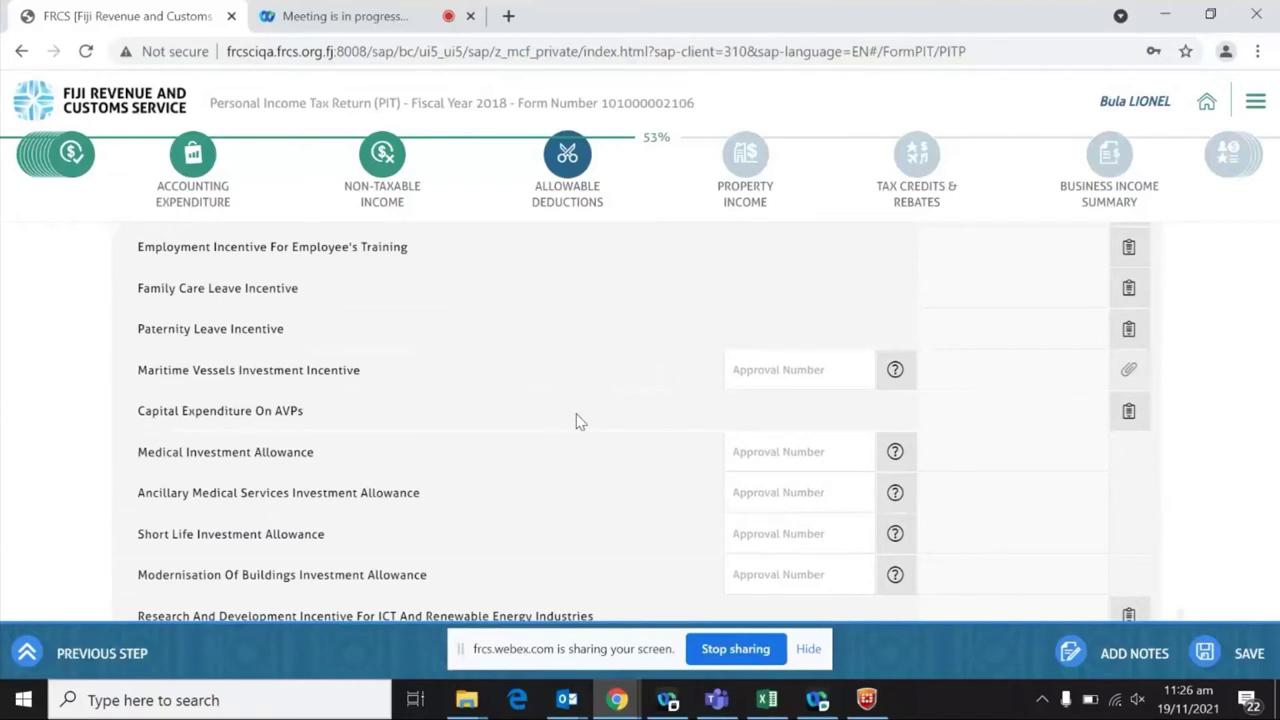
pyautogui.scroll(-1, 600, 410)
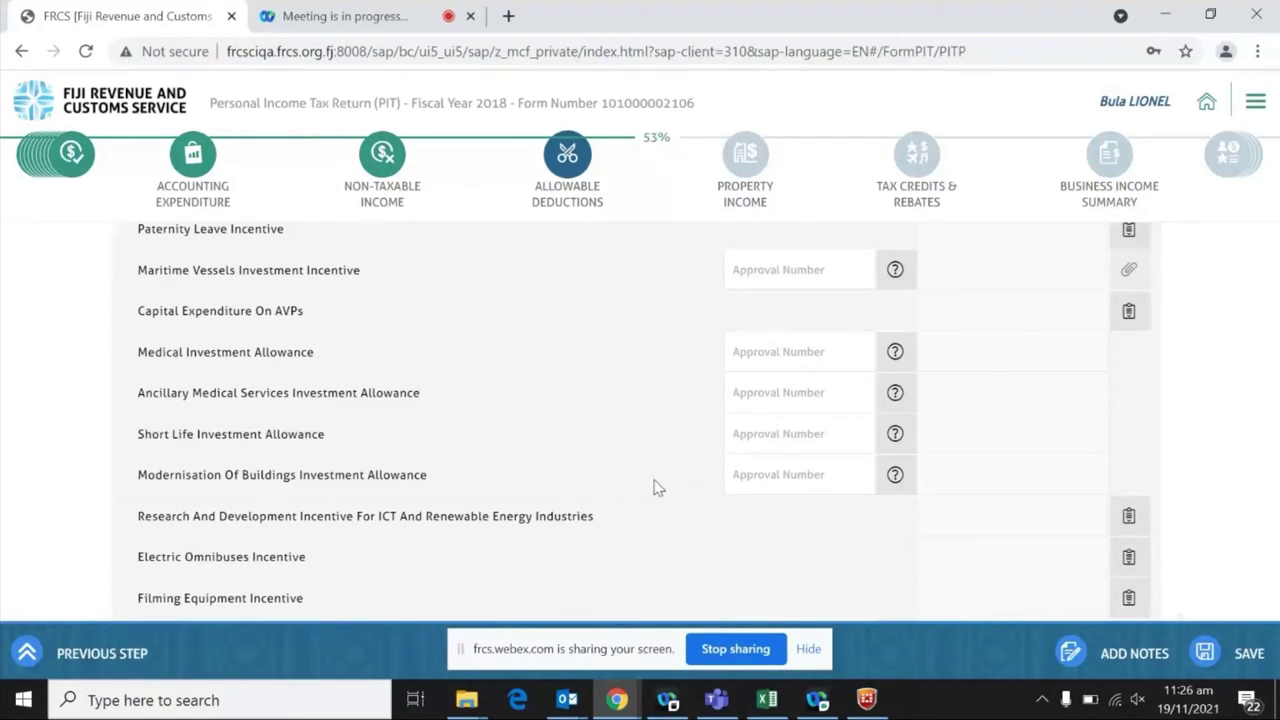
pyautogui.scroll(-1, 655, 487)
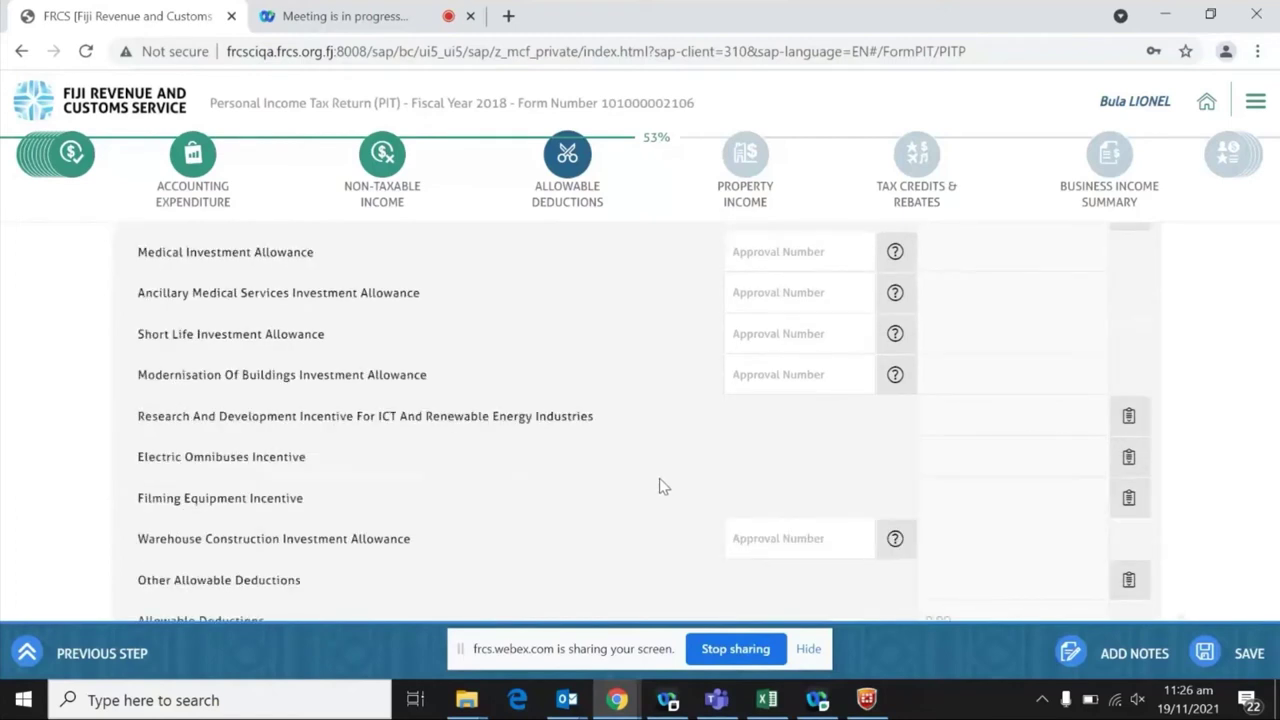
pyautogui.scroll(-1, 659, 486)
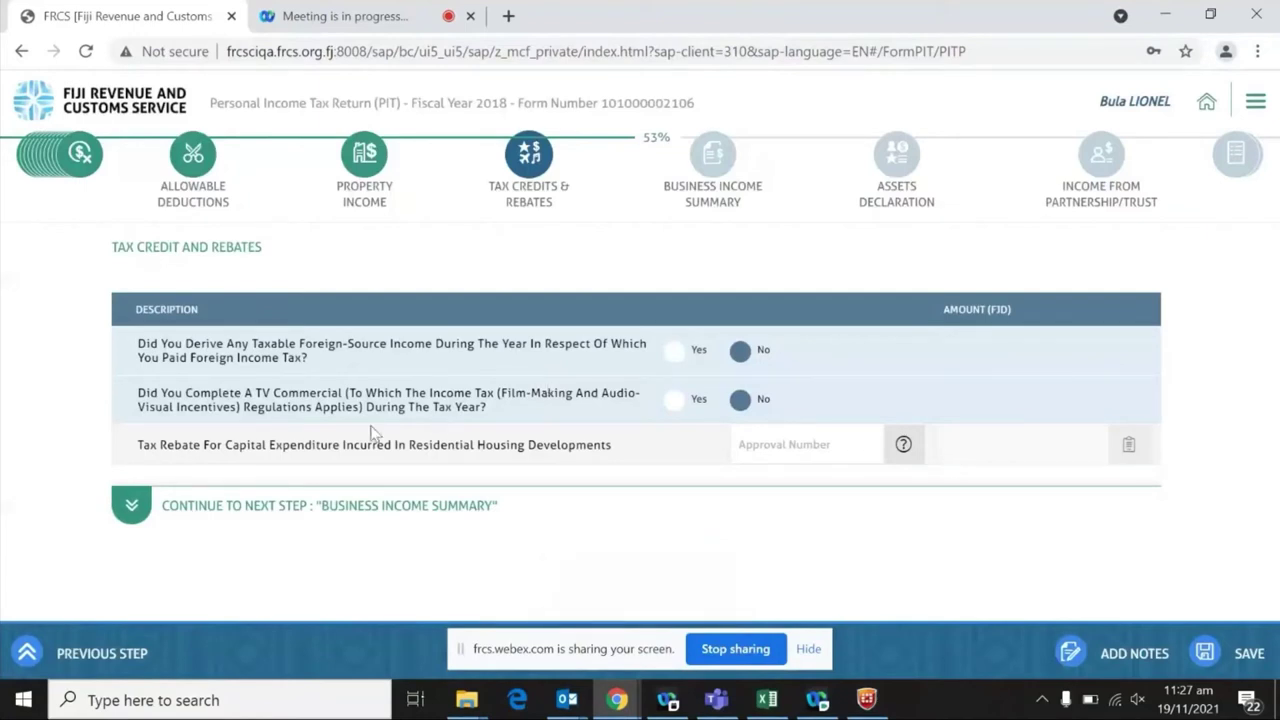
# - Answer Yes to the foreign-source income question to check the Foreign Tax Credit row, and set it back to No
pyautogui.scroll(1, 370, 432)
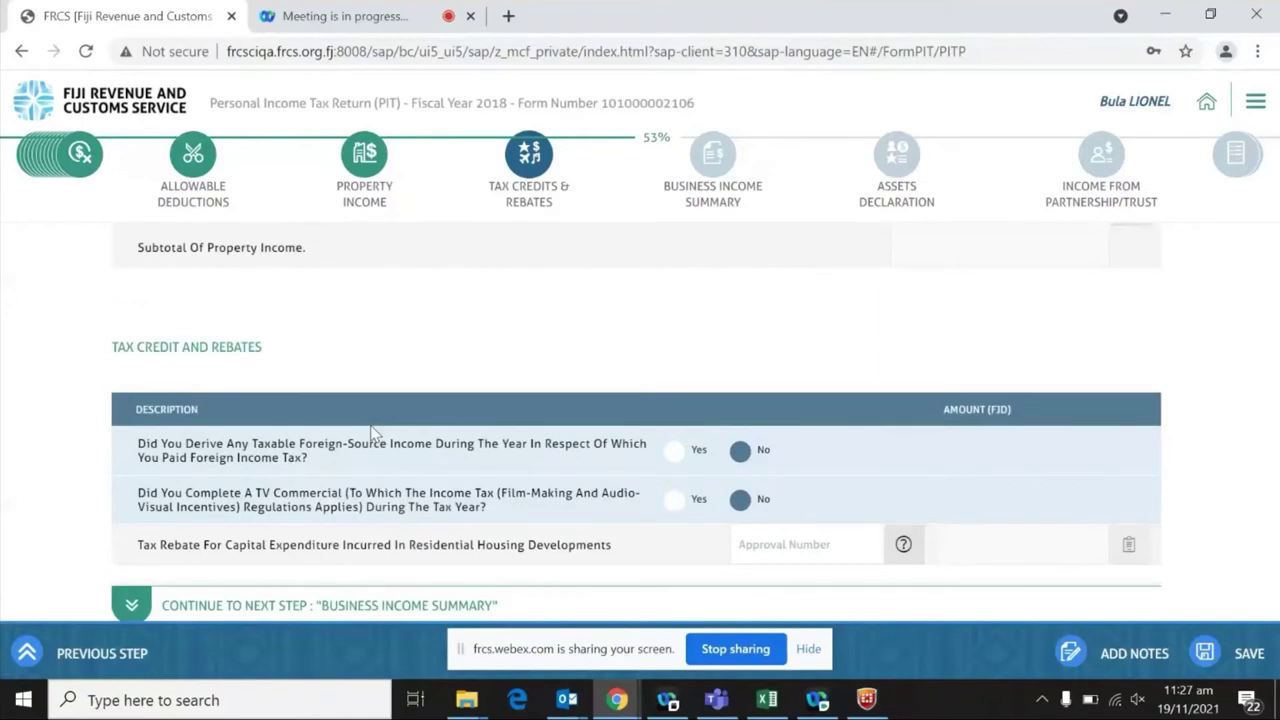
pyautogui.scroll(-1, 375, 400)
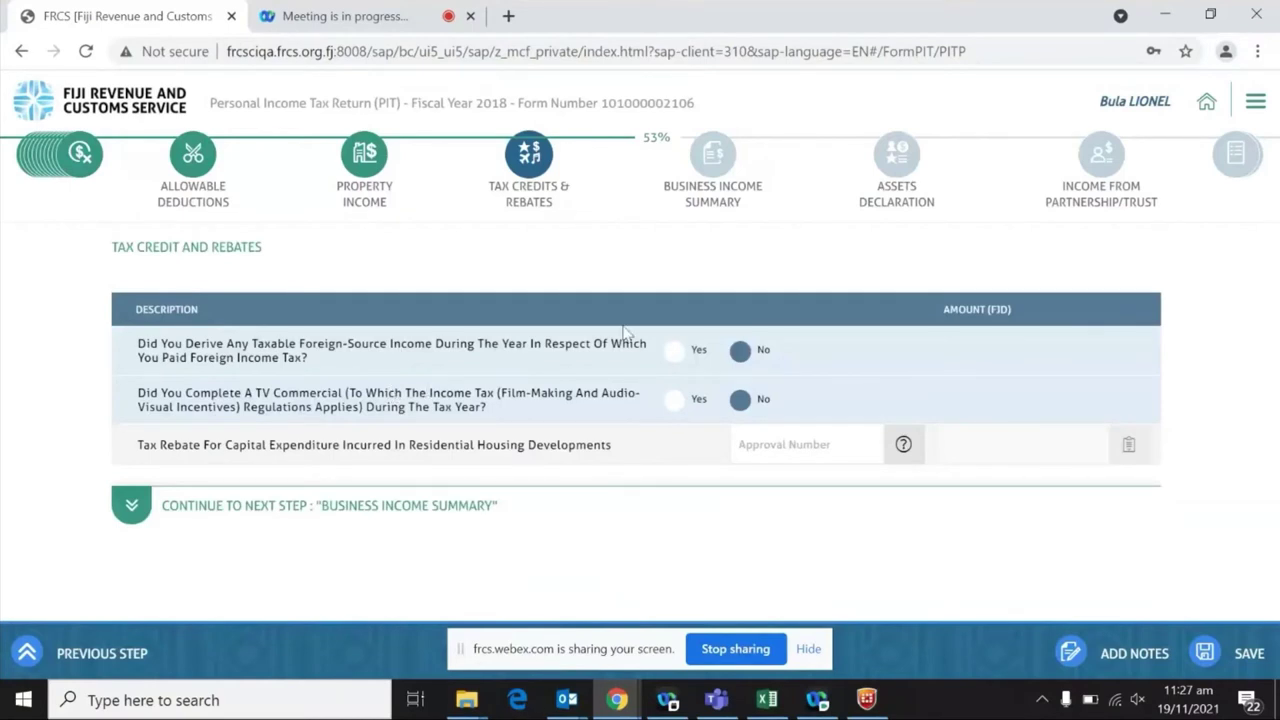
pyautogui.scroll(1, 684, 355)
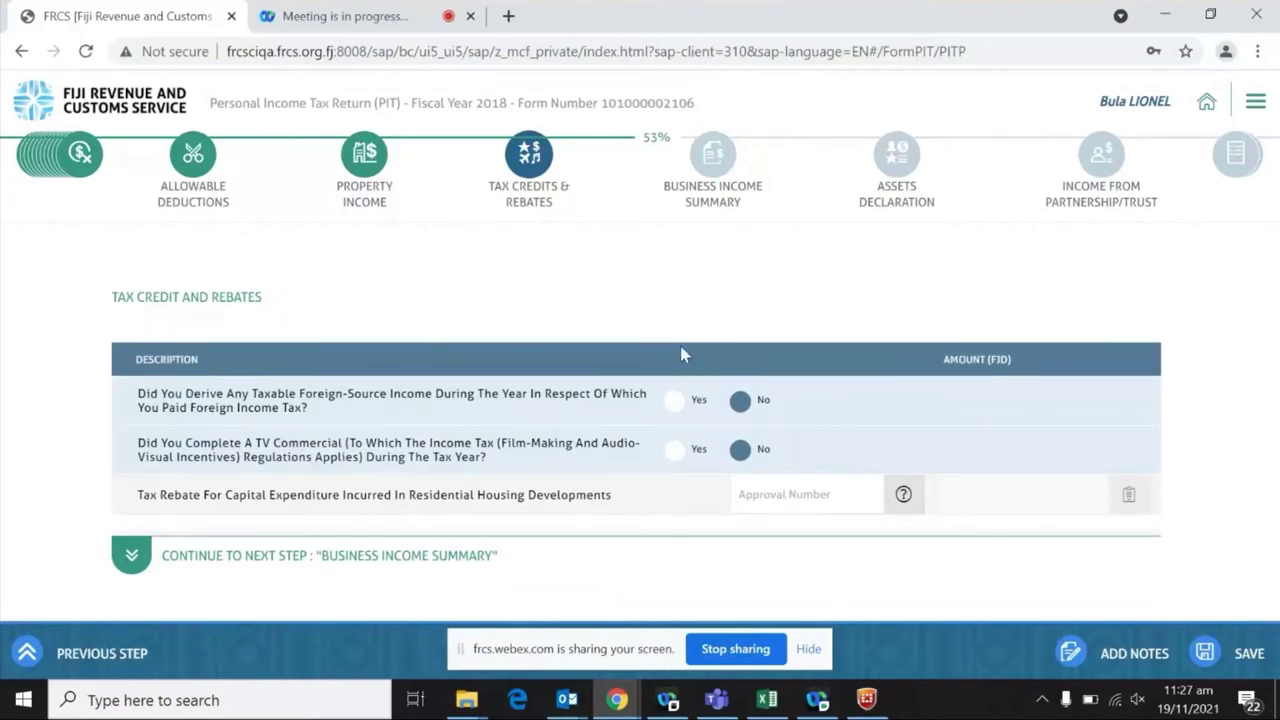
pyautogui.click(677, 408)
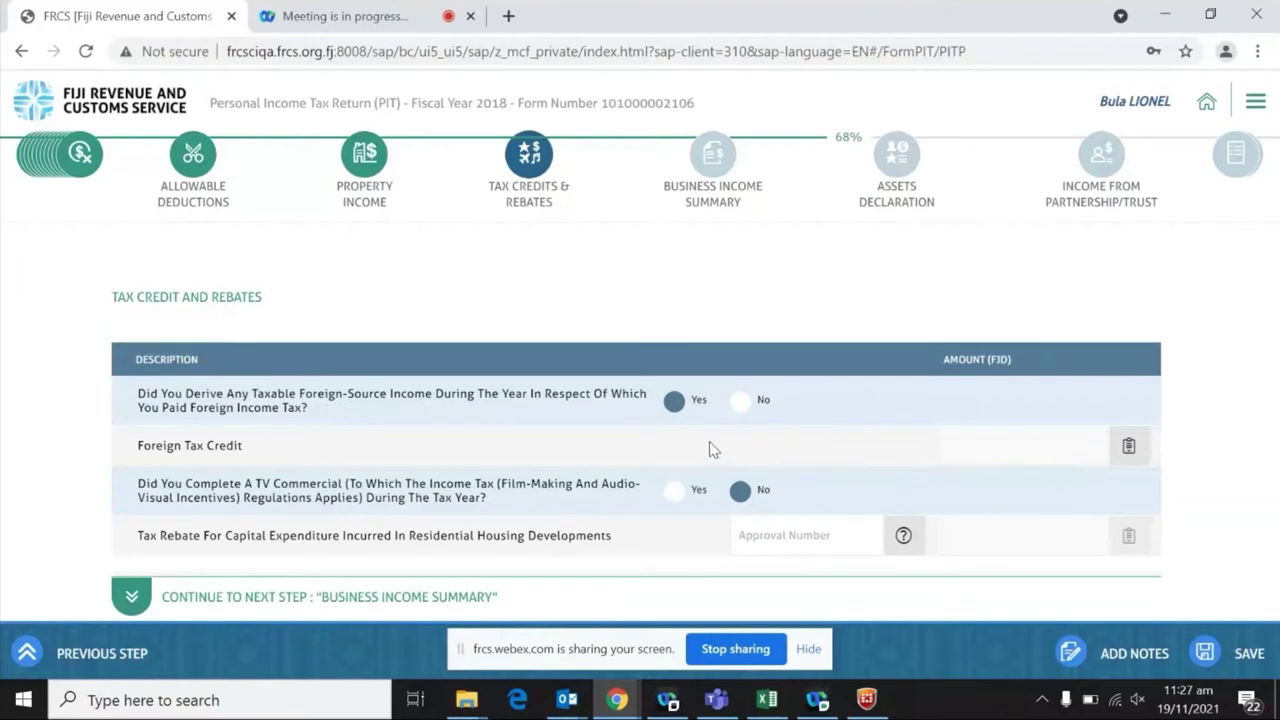
pyautogui.click(740, 401)
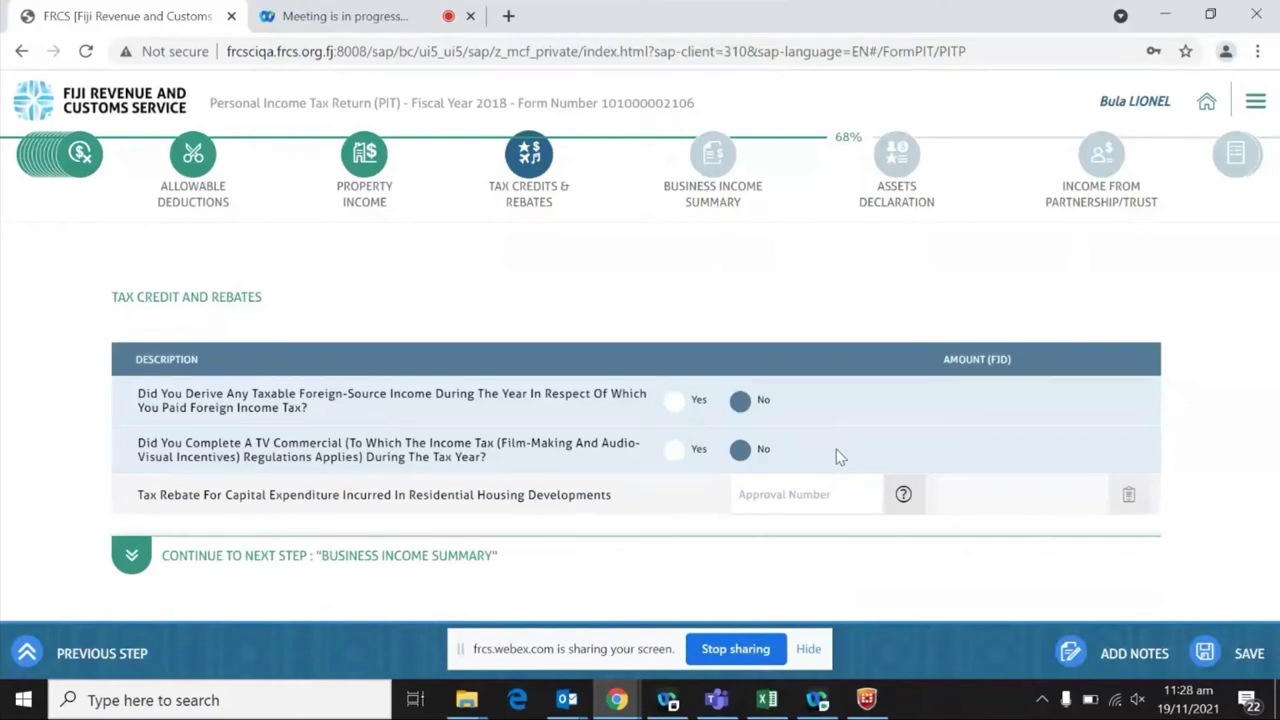
# - Answer Yes to the TV commercial question to check its tax rebate row, and set the answer back to No
pyautogui.click(674, 449)
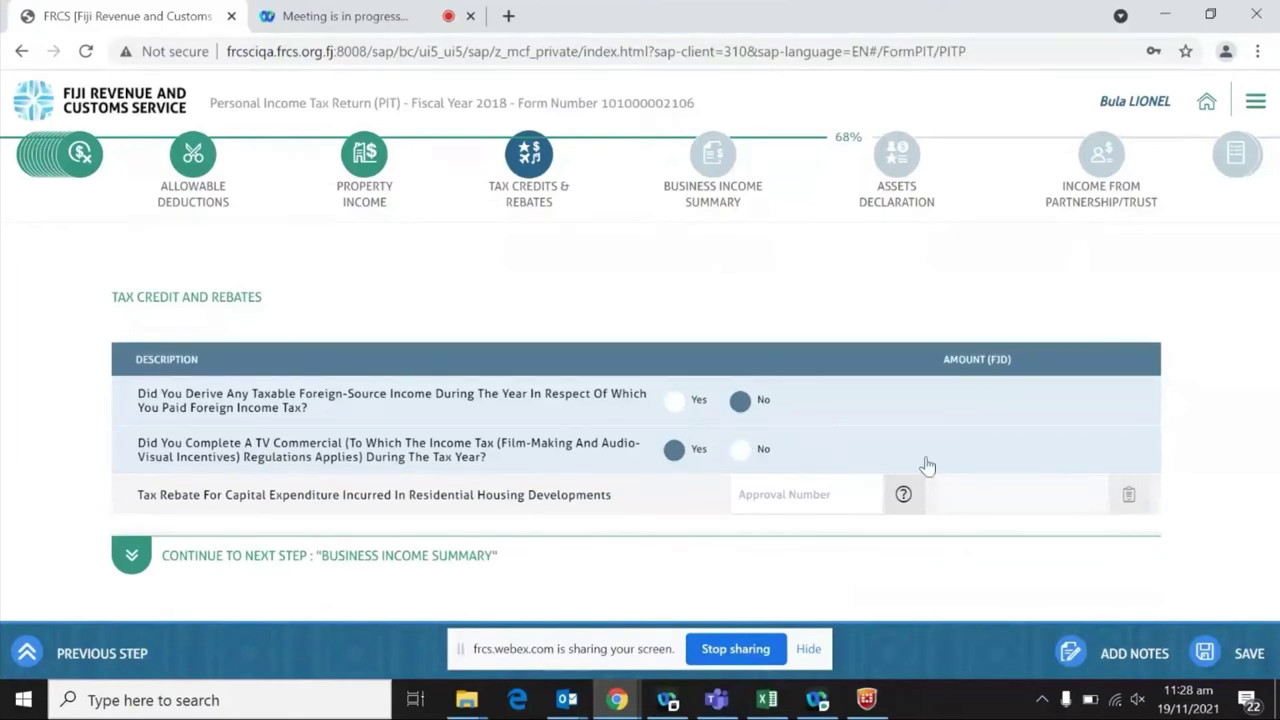
pyautogui.click(672, 449)
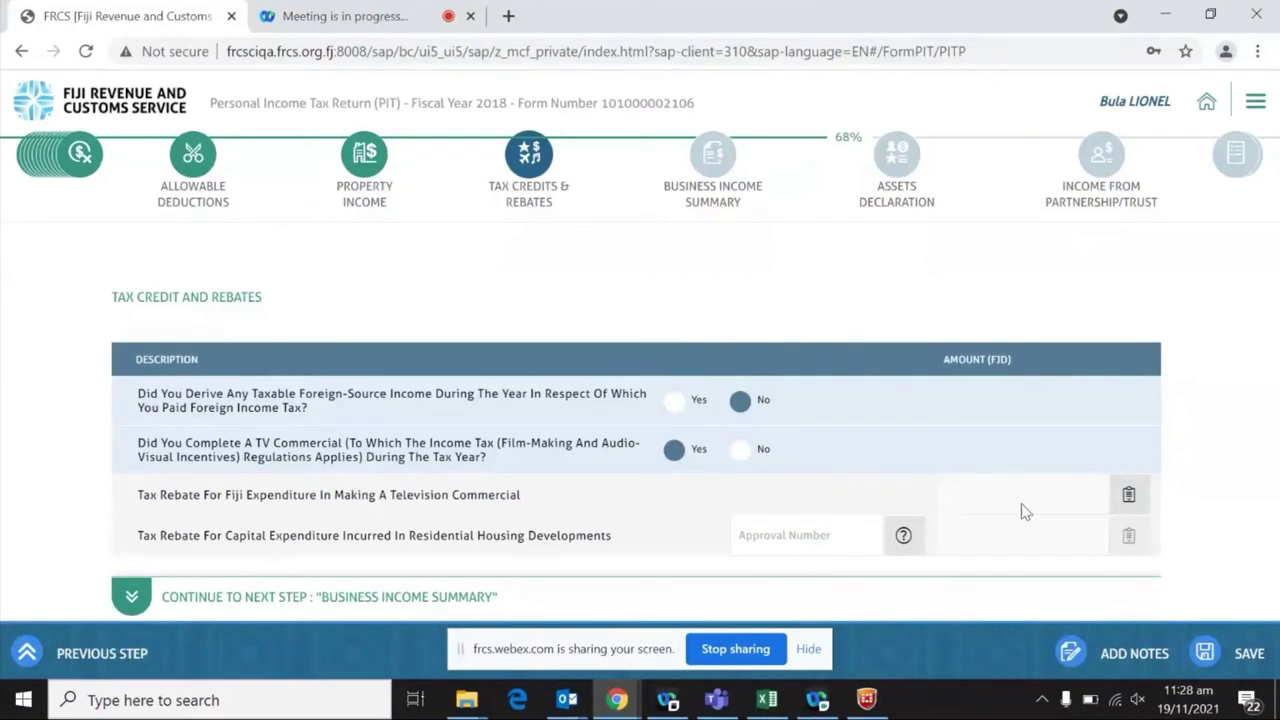
pyautogui.click(740, 449)
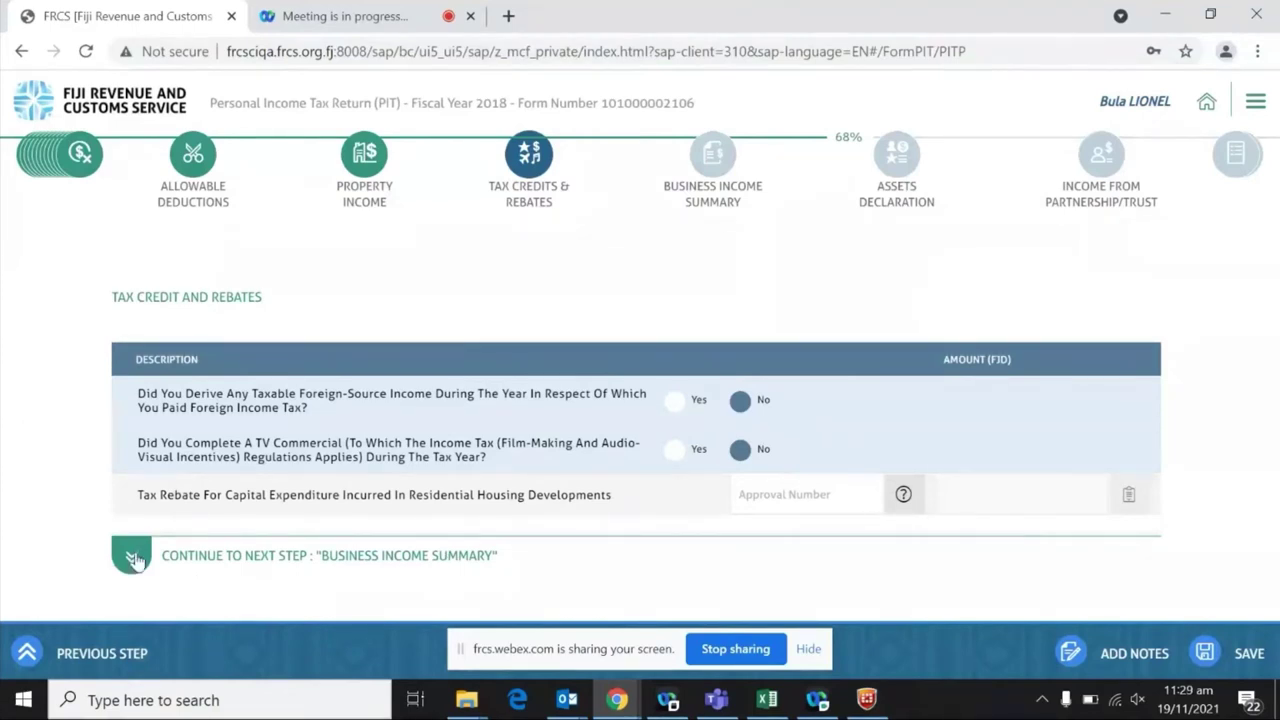
# - Continue to the Business Income Summary and look over its rows from net profit before tax to advance payments
pyautogui.click(467, 574)
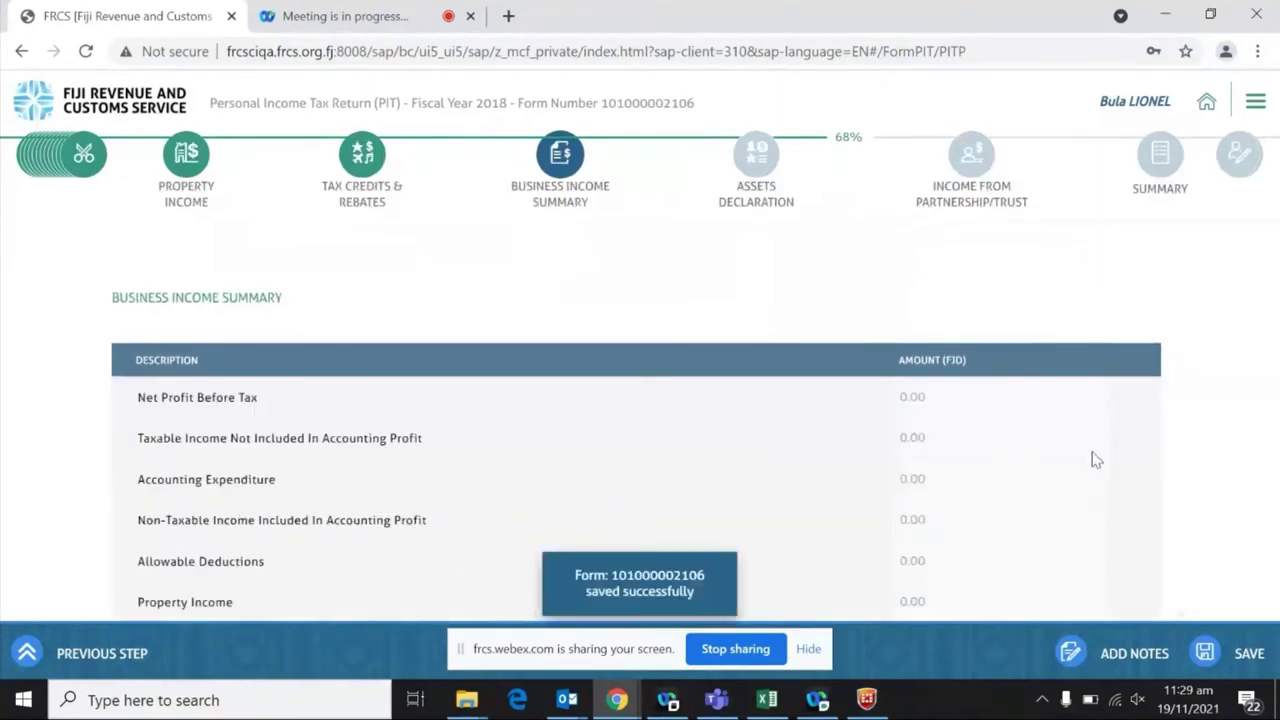
pyautogui.scroll(-3, 614, 491)
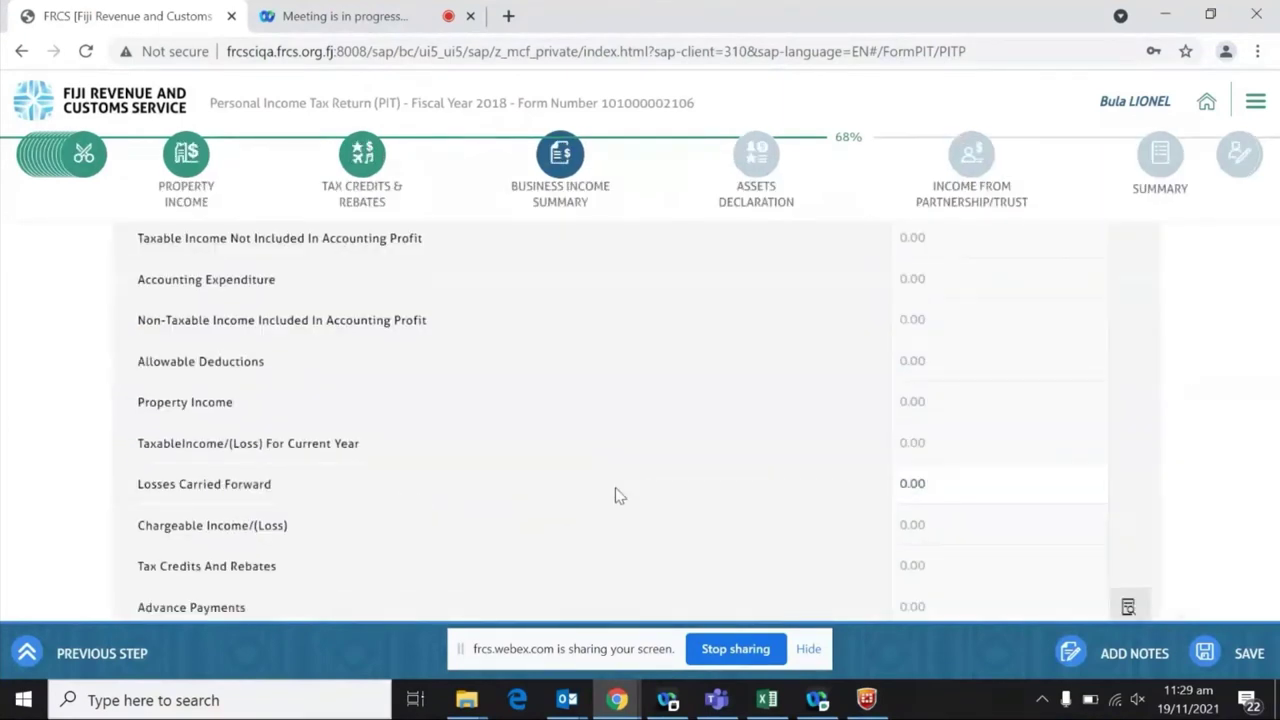
pyautogui.scroll(3, 632, 494)
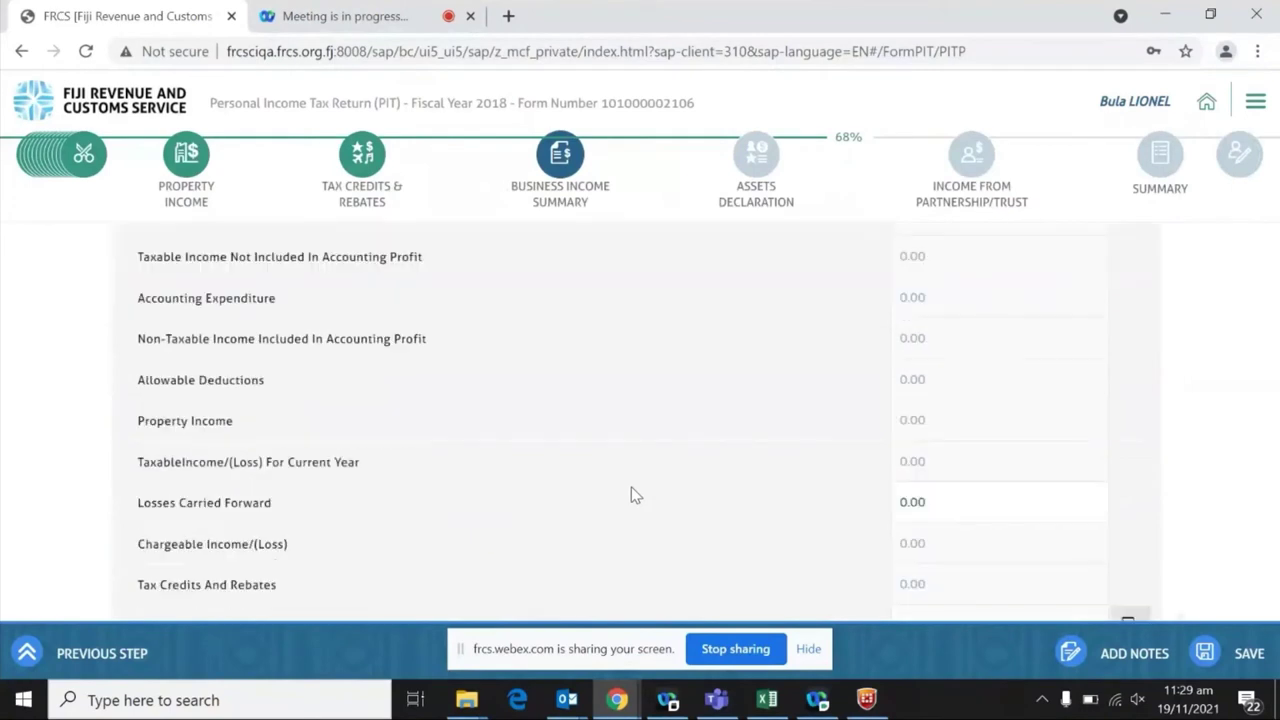
# - Review the Business Income Summary rows from net profit down to withholding tax, and check the payment details behind Advance Payments
pyautogui.scroll(4, 686, 534)
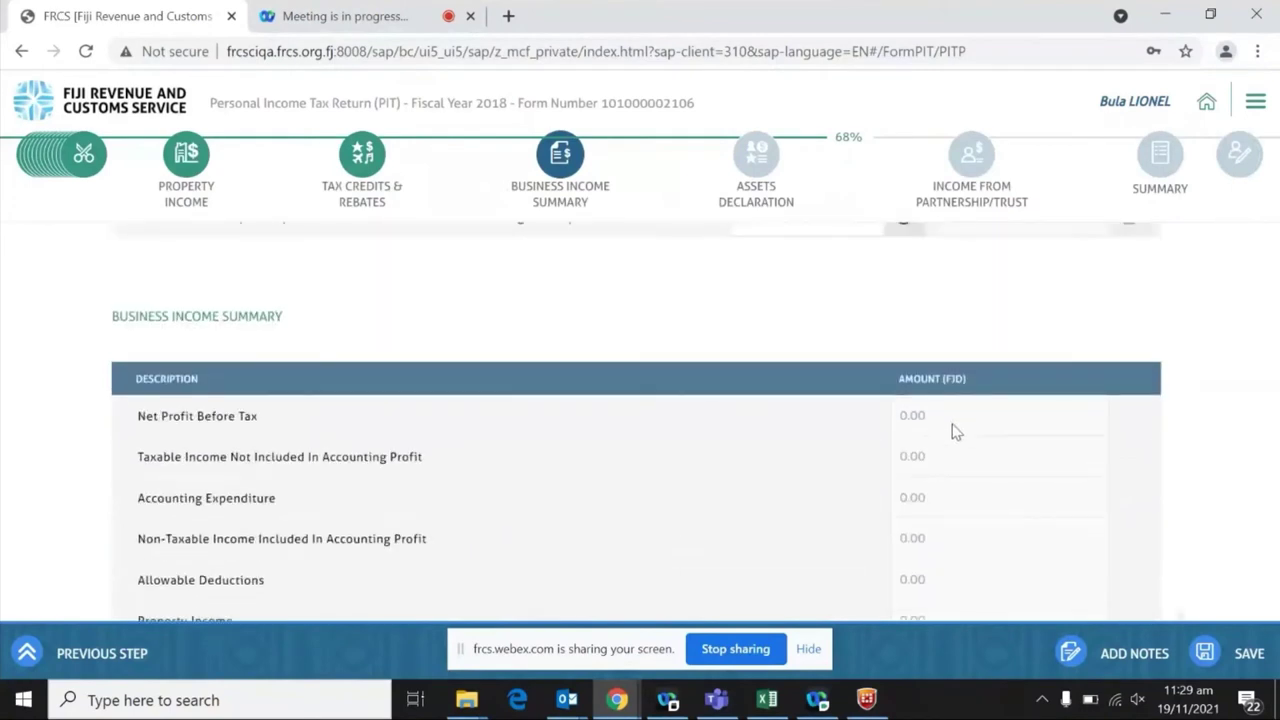
pyautogui.scroll(-2, 922, 524)
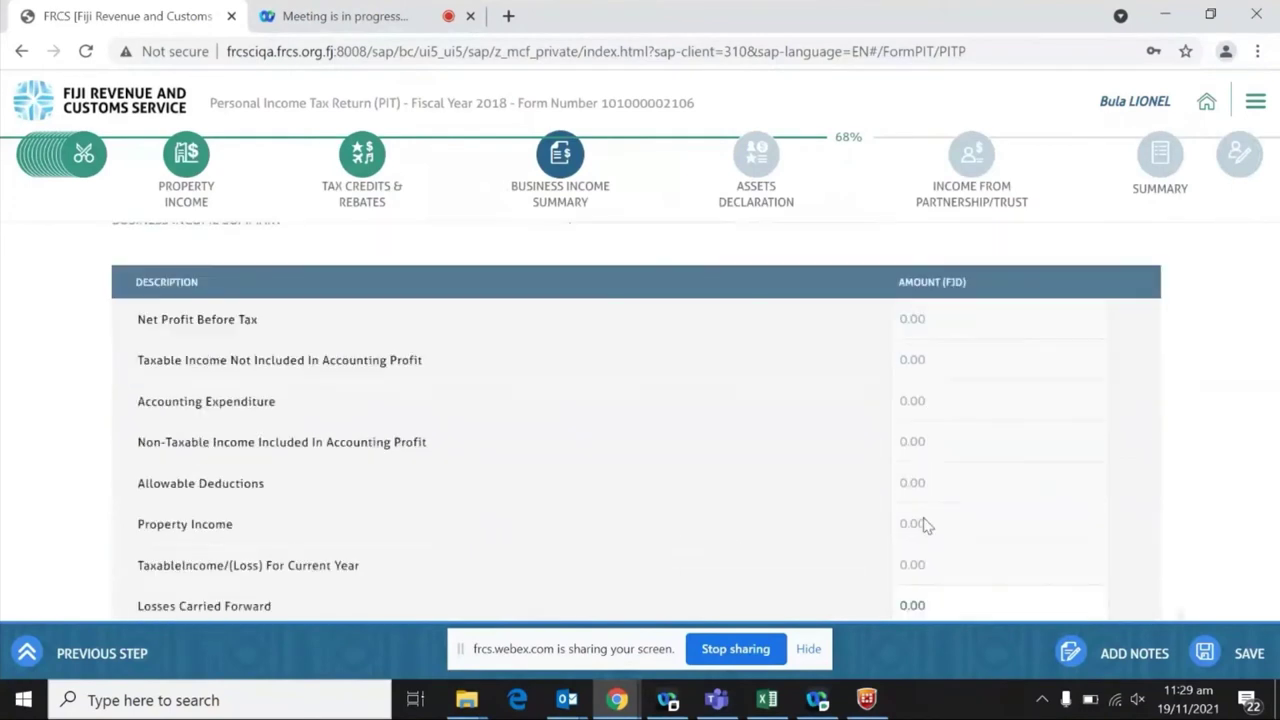
pyautogui.scroll(-2, 924, 524)
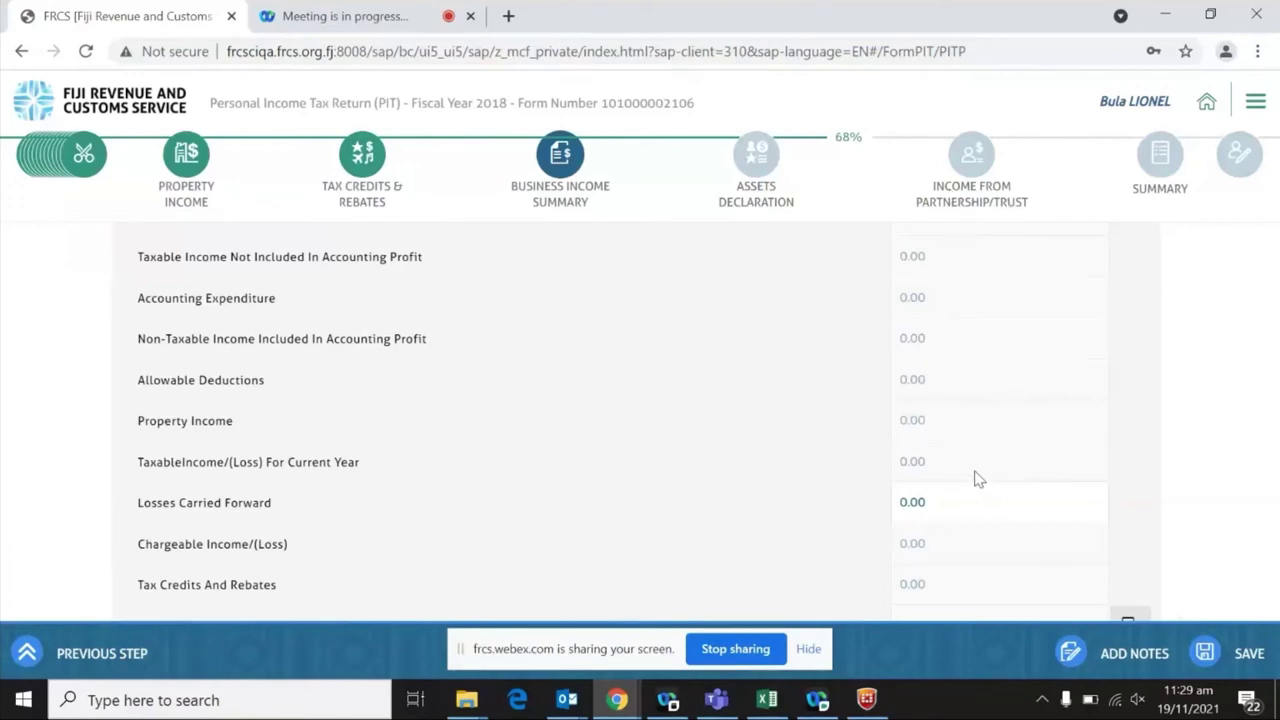
pyautogui.scroll(-1, 976, 470)
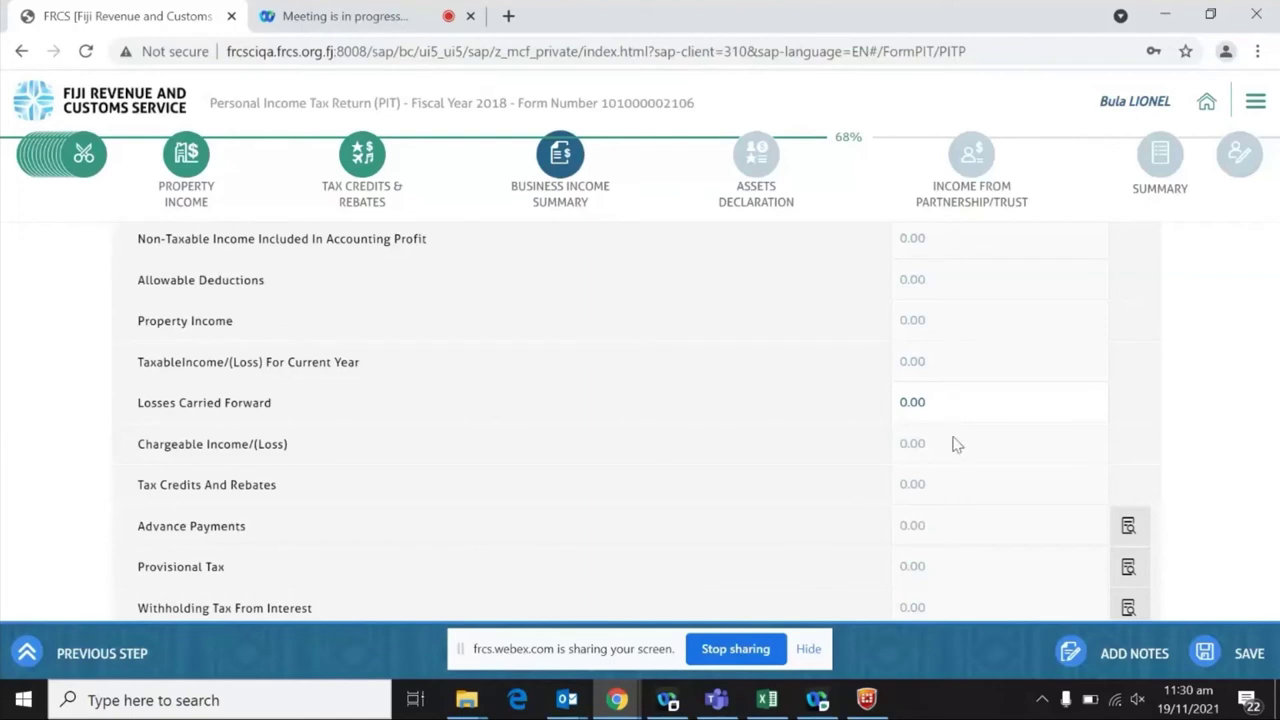
pyautogui.scroll(-1, 936, 464)
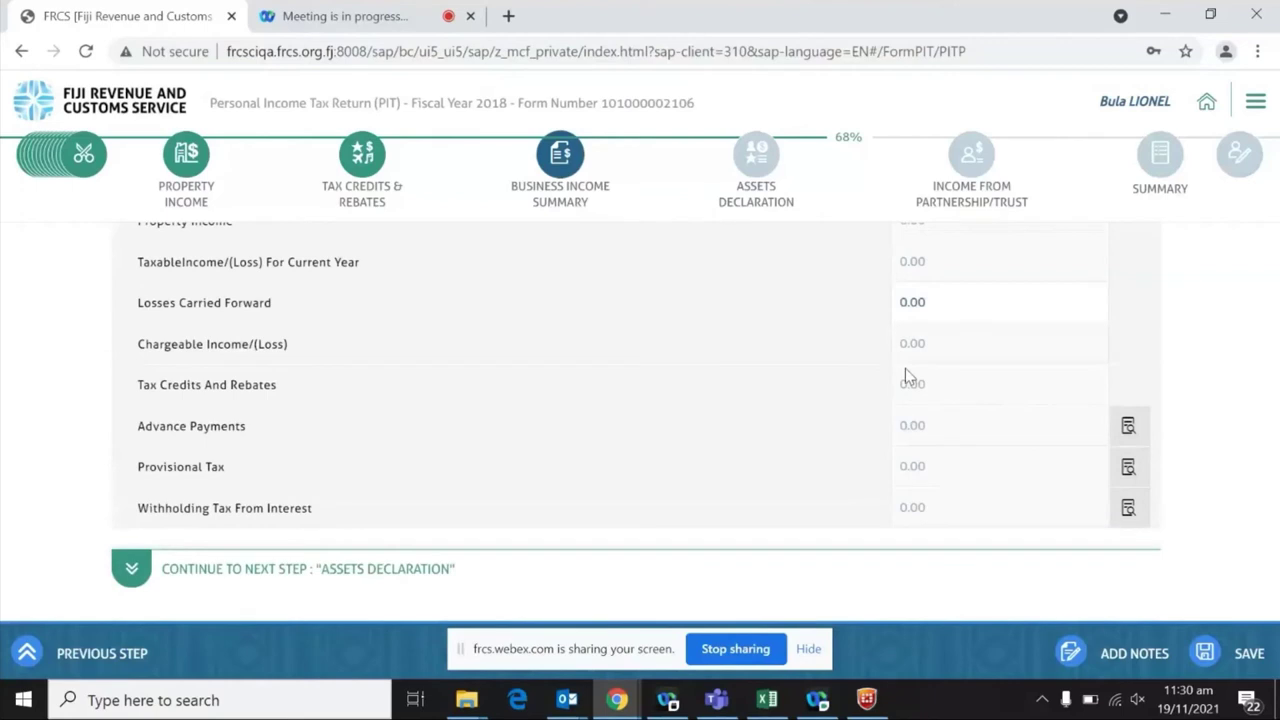
pyautogui.click(1129, 432)
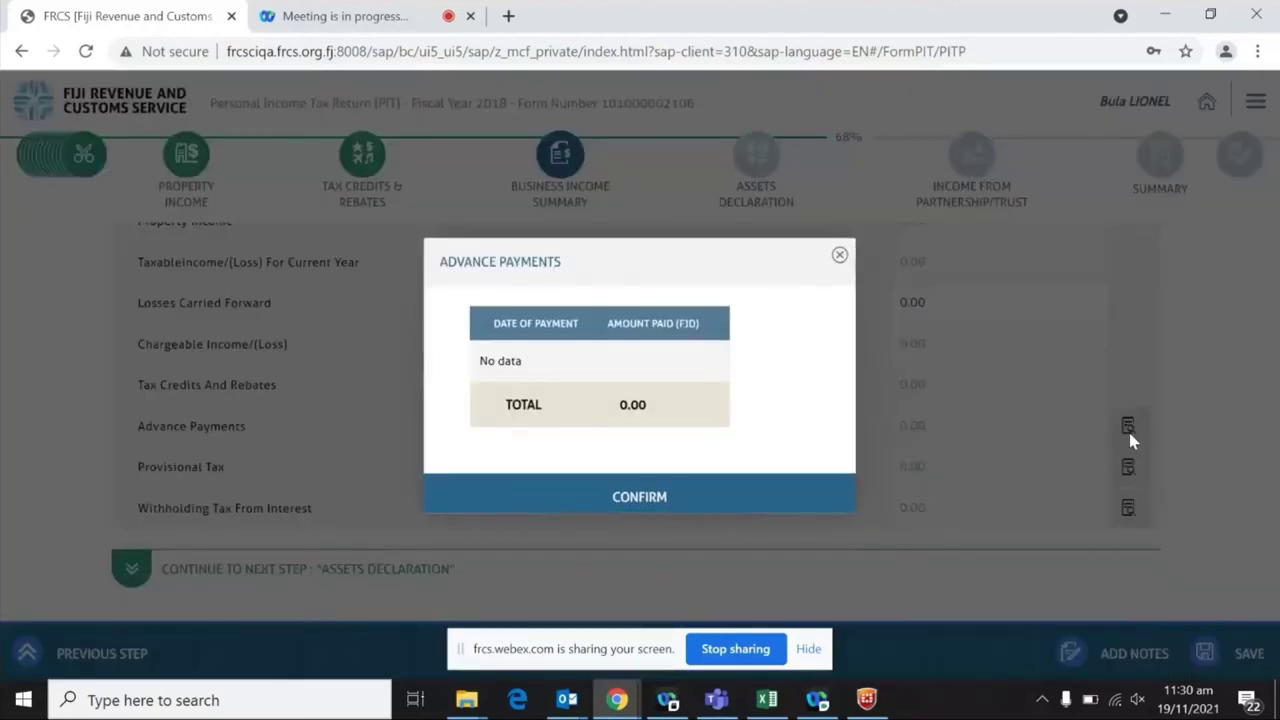
pyautogui.click(840, 258)
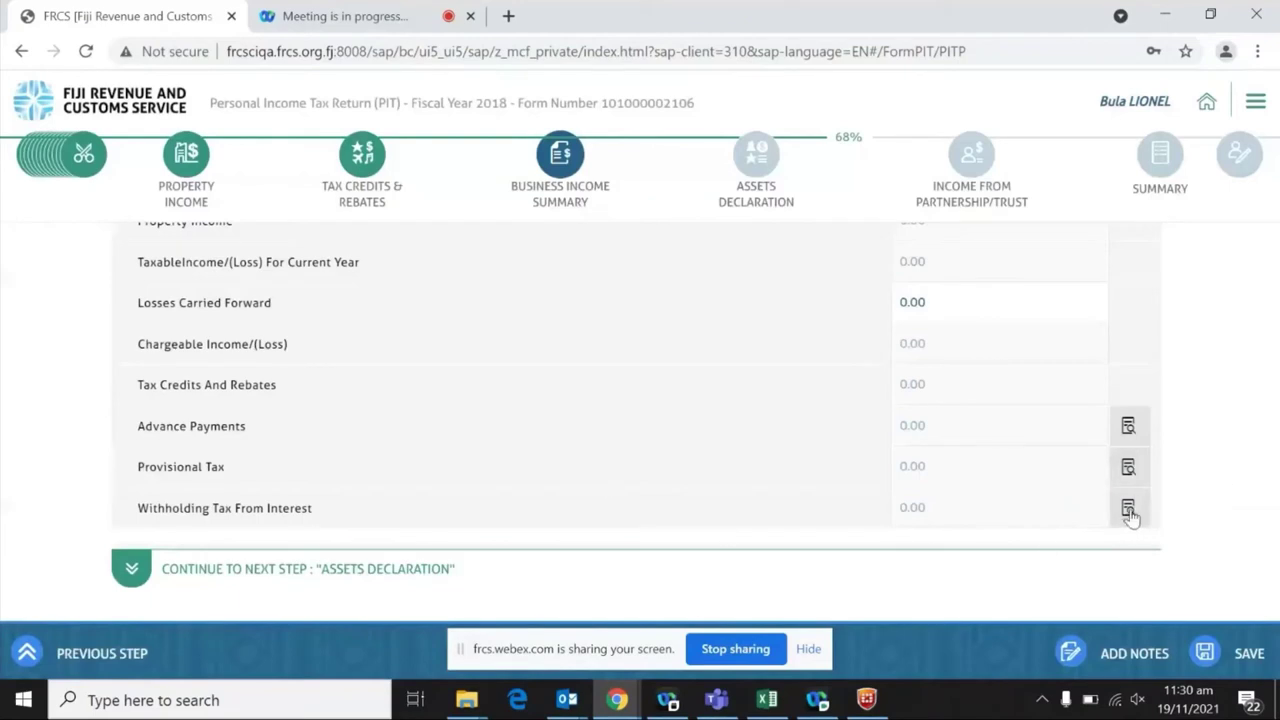
# - Go over the Business Income Summary once more, and continue past Assets Declaration to Income From Partnership/Trust
pyautogui.scroll(3, 968, 481)
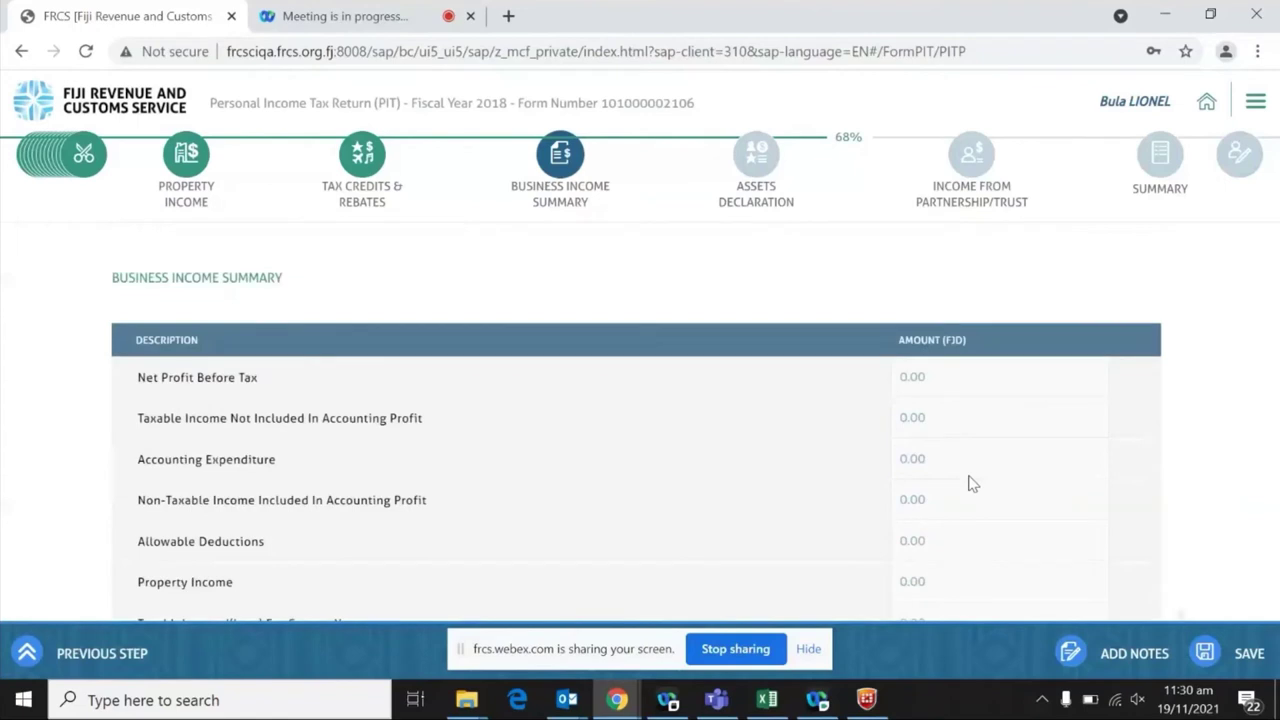
pyautogui.scroll(-3, 971, 481)
pyautogui.scroll(-1, 971, 484)
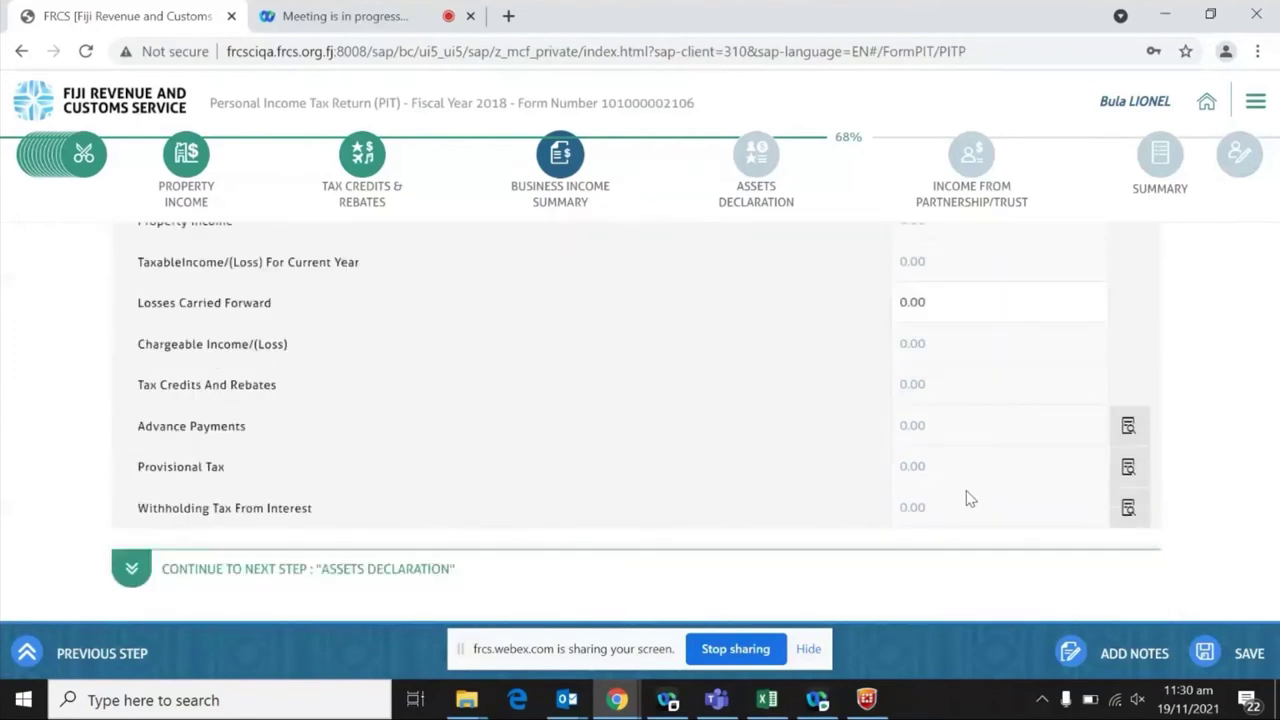
pyautogui.scroll(3, 966, 496)
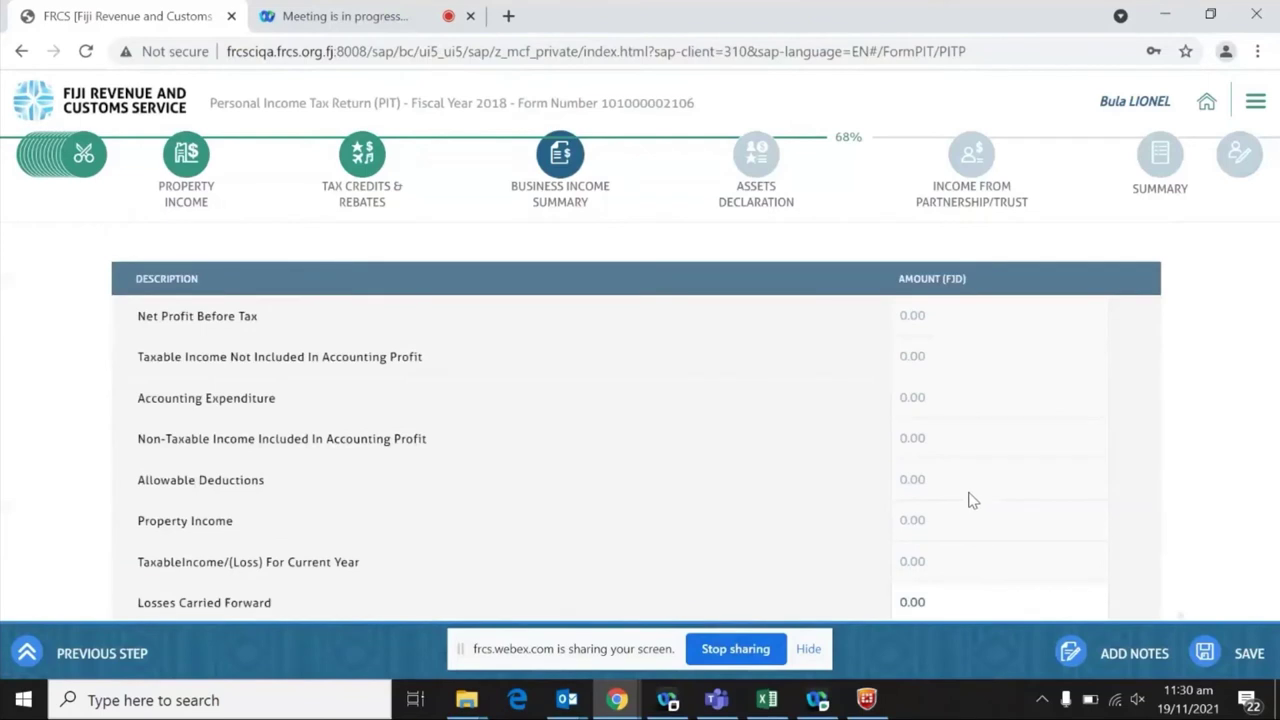
pyautogui.scroll(-2, 968, 500)
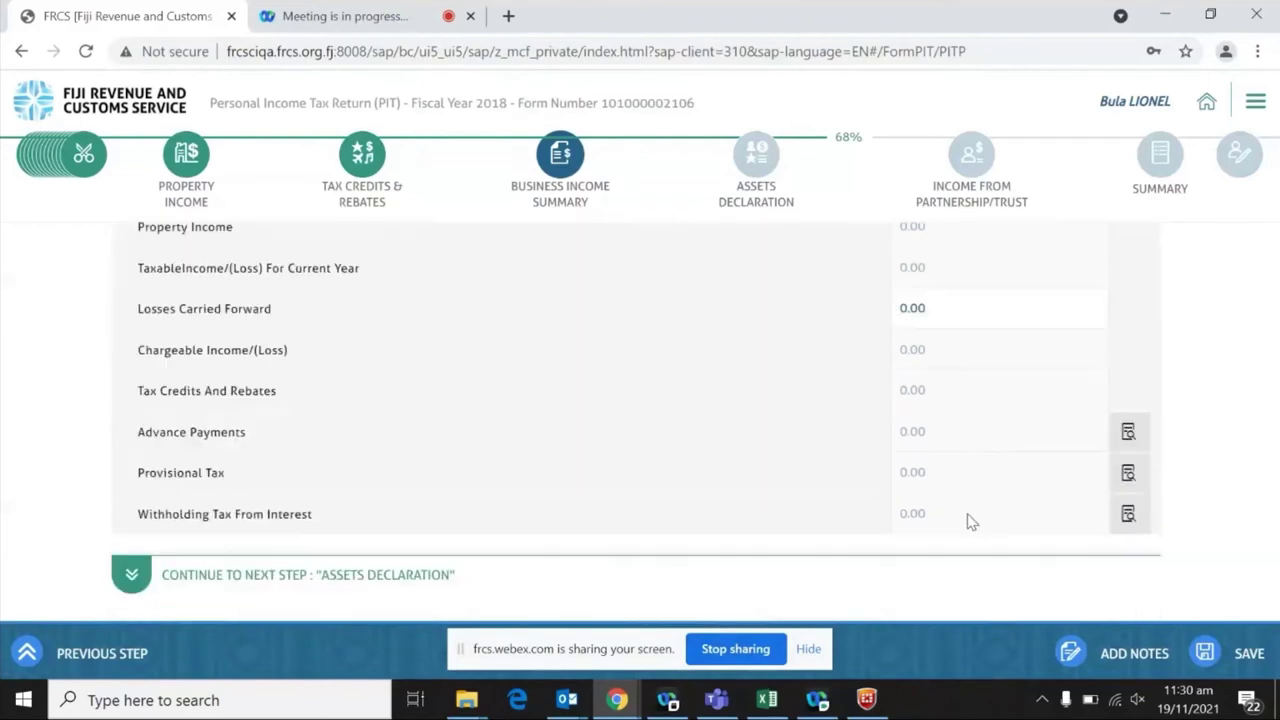
pyautogui.scroll(-1, 975, 515)
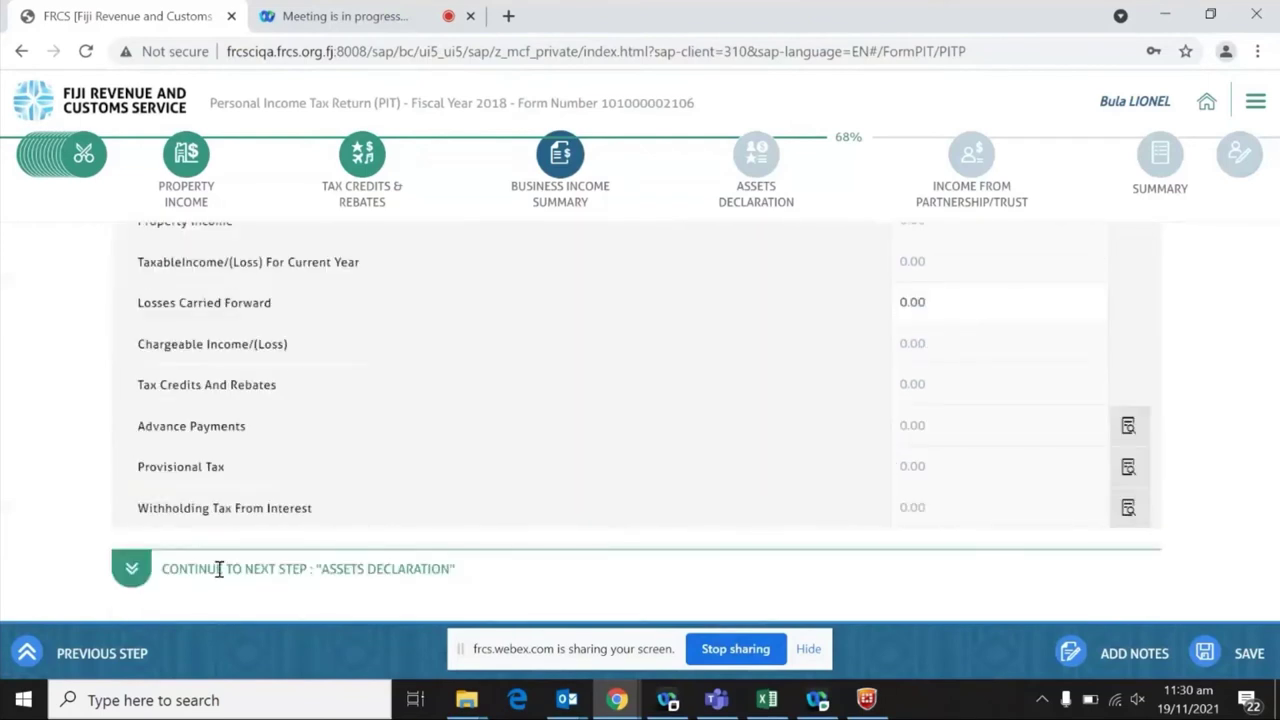
pyautogui.click(130, 570)
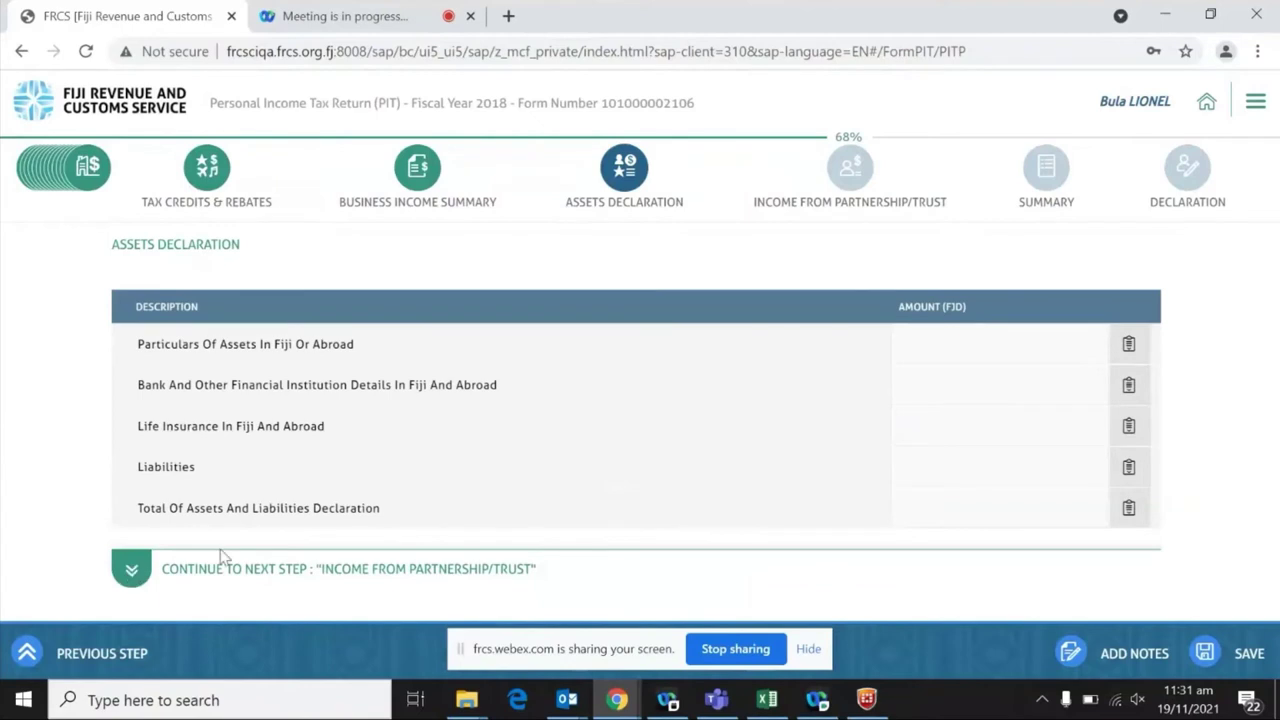
pyautogui.click(338, 541)
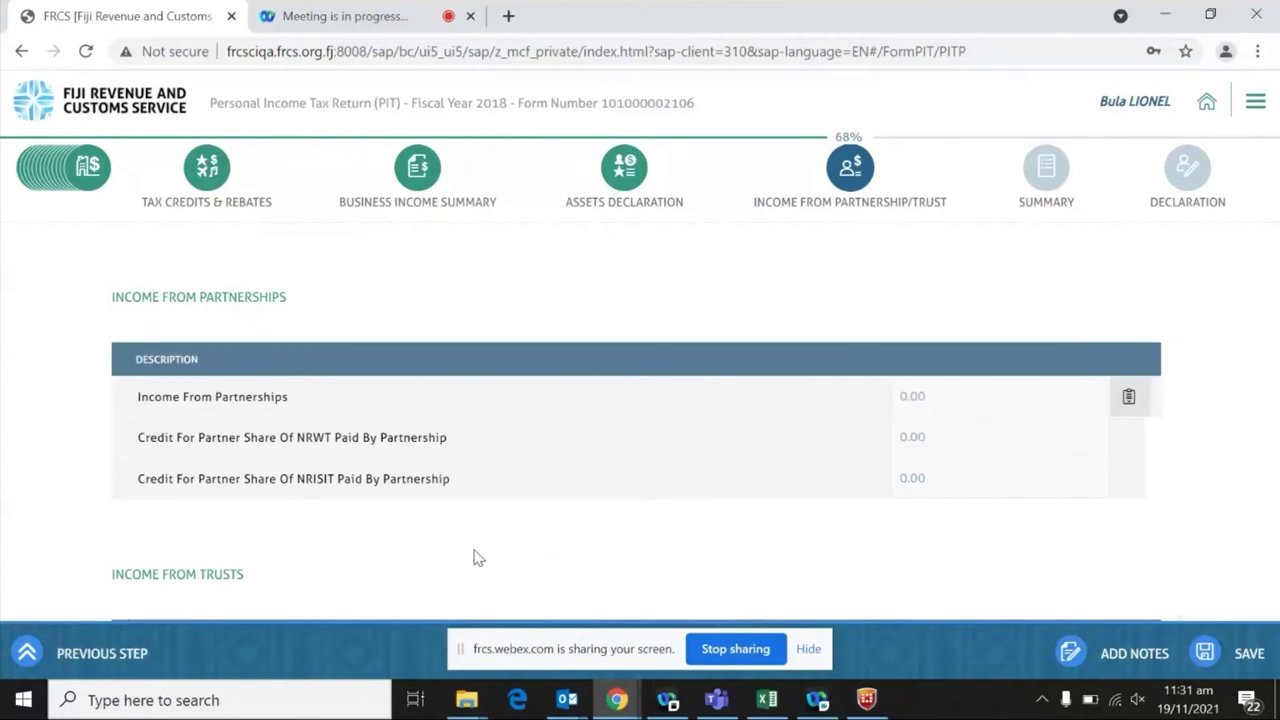
# - Check the detail table behind Income From Partnerships, and look over the Income From Trusts rows
pyautogui.click(1130, 398)
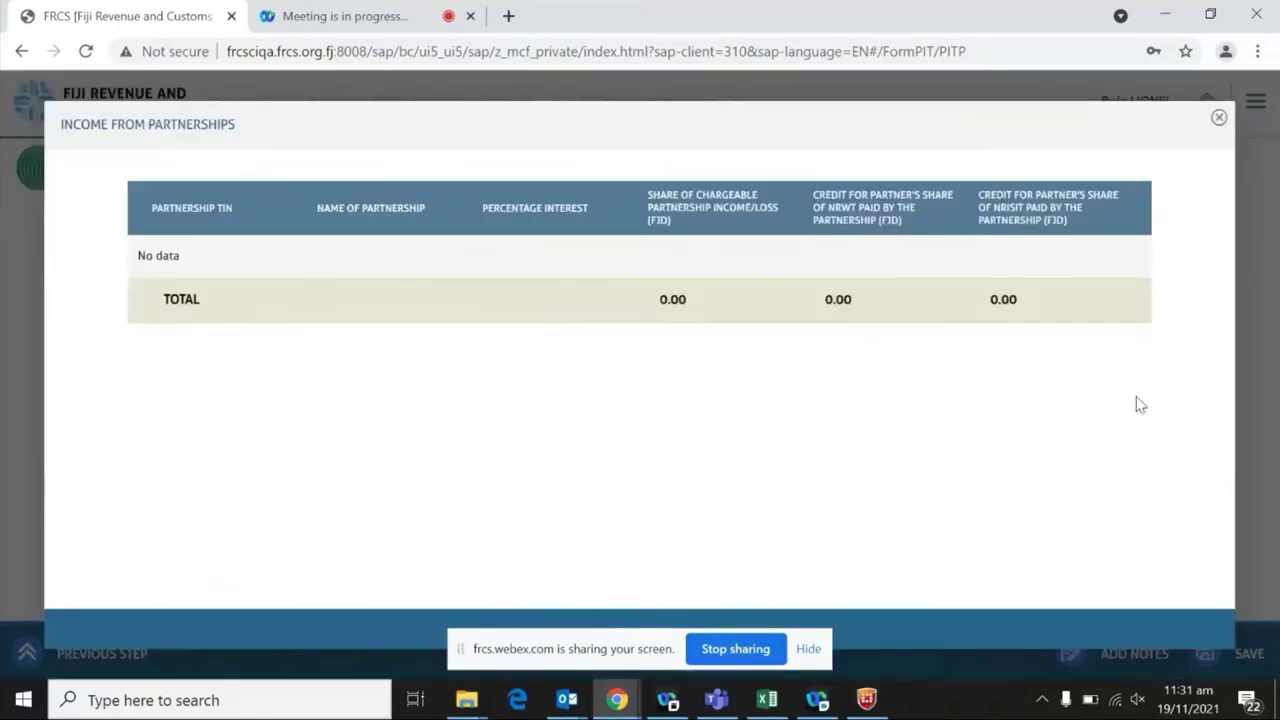
pyautogui.click(1218, 119)
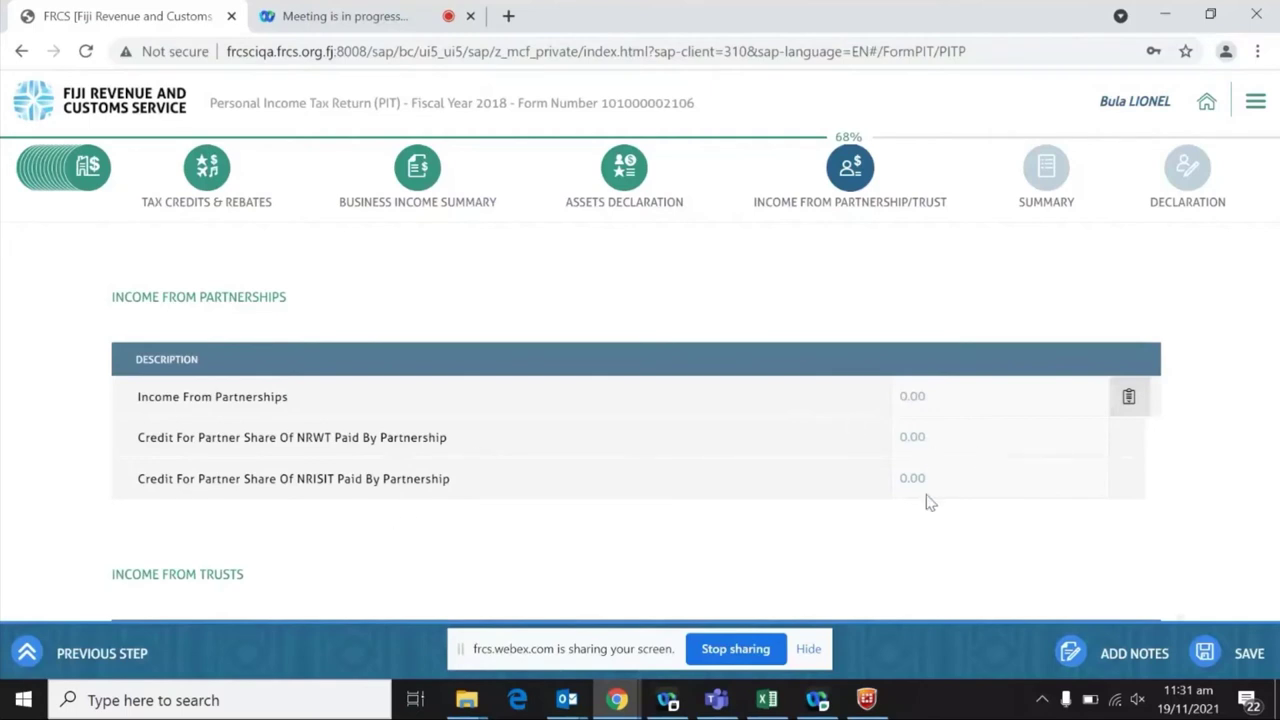
pyautogui.scroll(-1, 534, 520)
pyautogui.scroll(1, 549, 511)
pyautogui.scroll(-1, 548, 511)
pyautogui.scroll(-2, 550, 510)
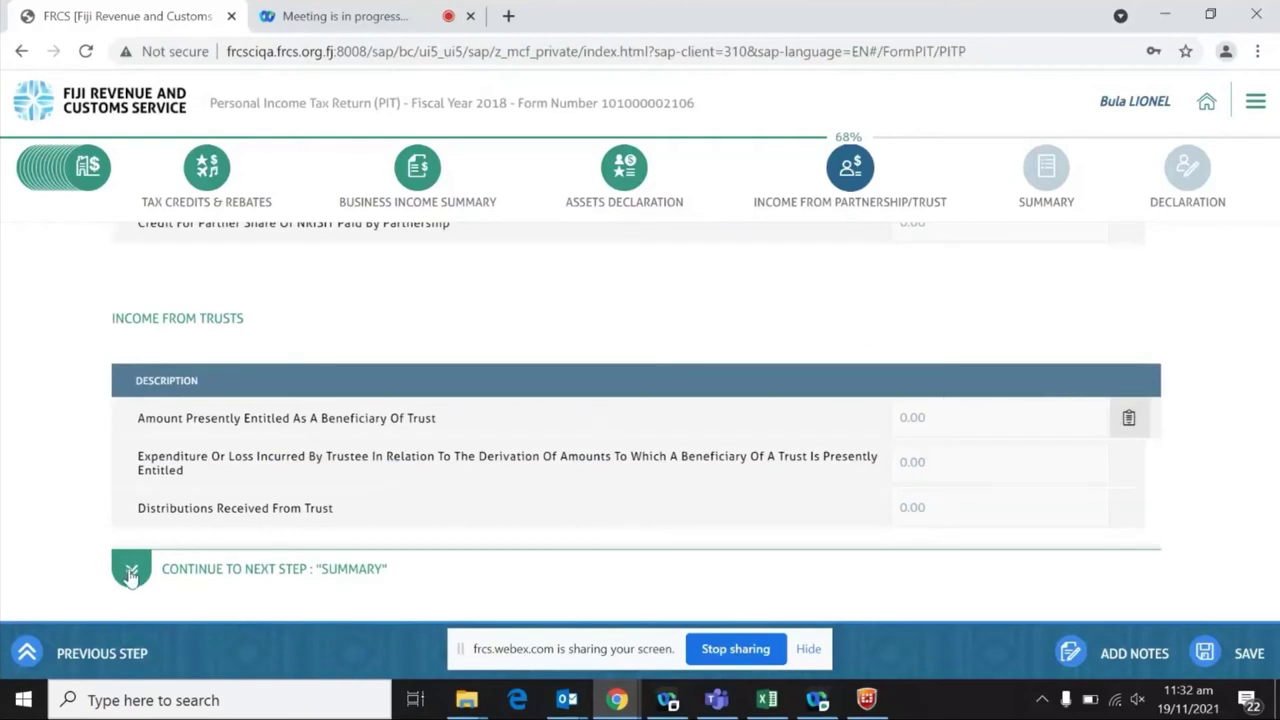
# - Continue to the Summary section and look over the chargeable income subtotals for each income type
pyautogui.click(222, 566)
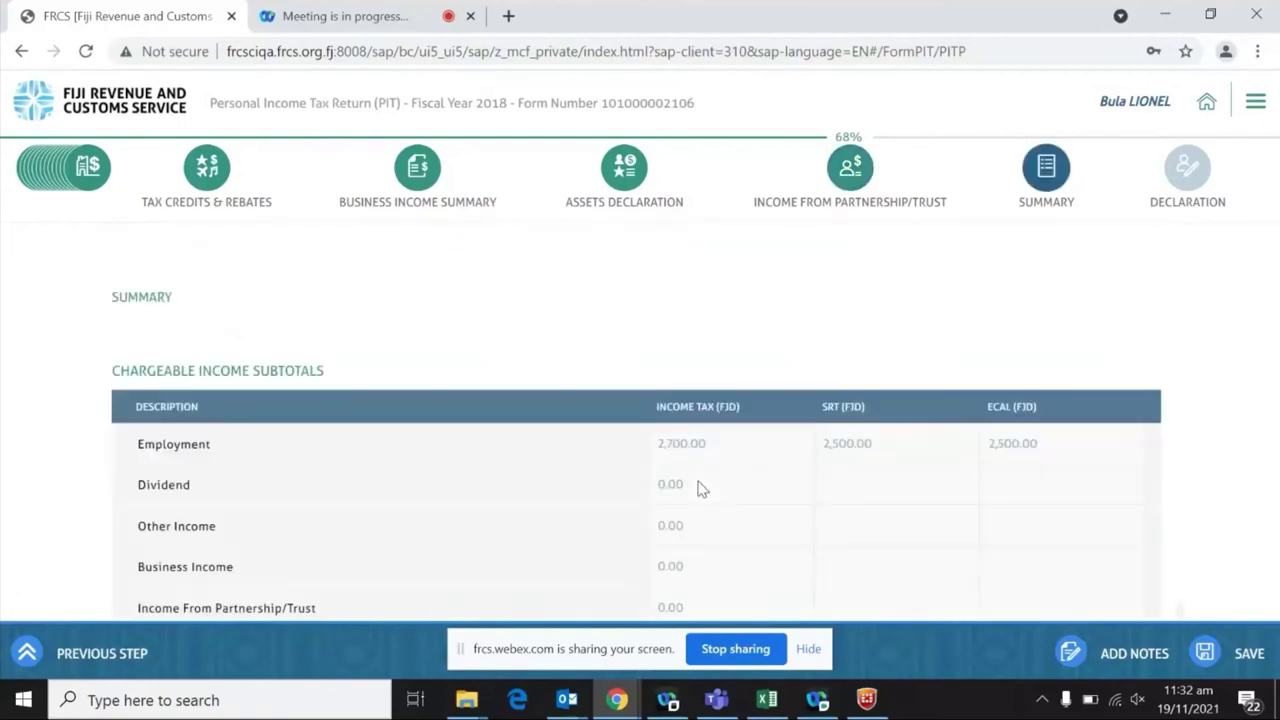
pyautogui.scroll(-1, 531, 502)
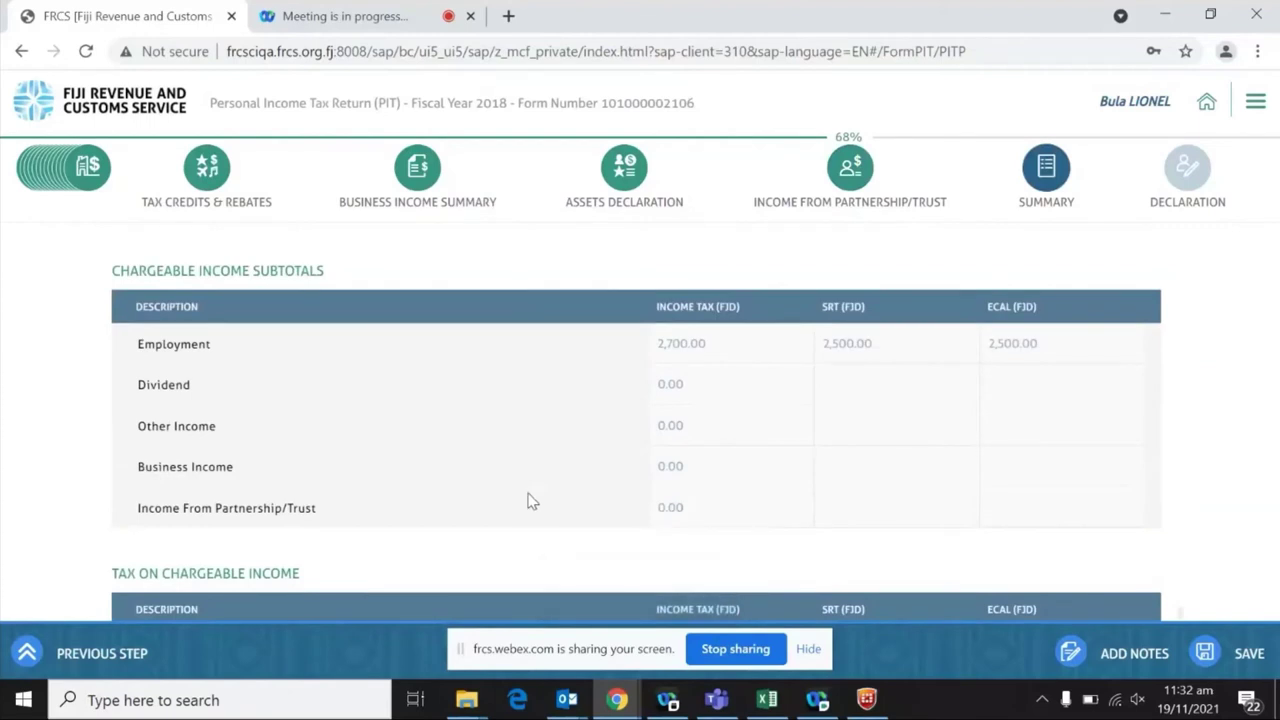
pyautogui.scroll(2, 533, 477)
pyautogui.scroll(-2, 533, 477)
pyautogui.scroll(-1, 735, 495)
pyautogui.scroll(1, 735, 495)
pyautogui.scroll(-2, 752, 465)
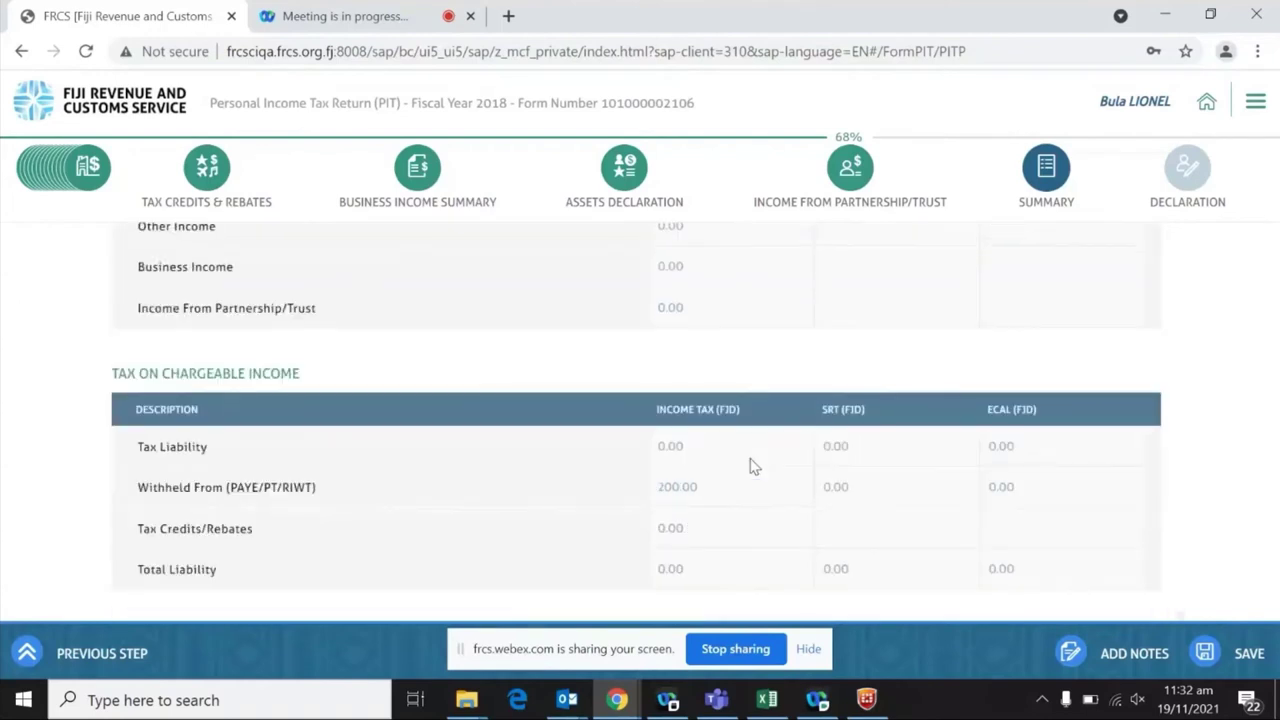
# - Examine the tax on chargeable income, the late lodgement penalty and the net payable table in the Summary
pyautogui.scroll(-1, 649, 446)
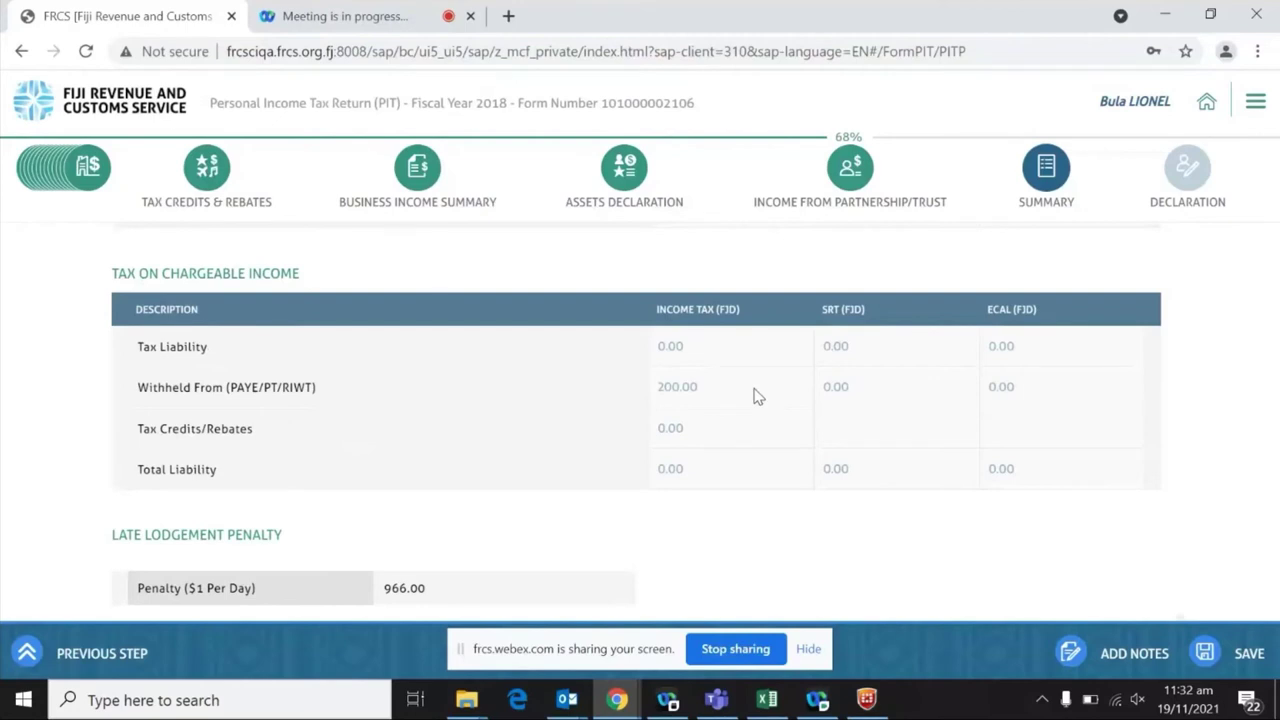
pyautogui.scroll(-1, 757, 396)
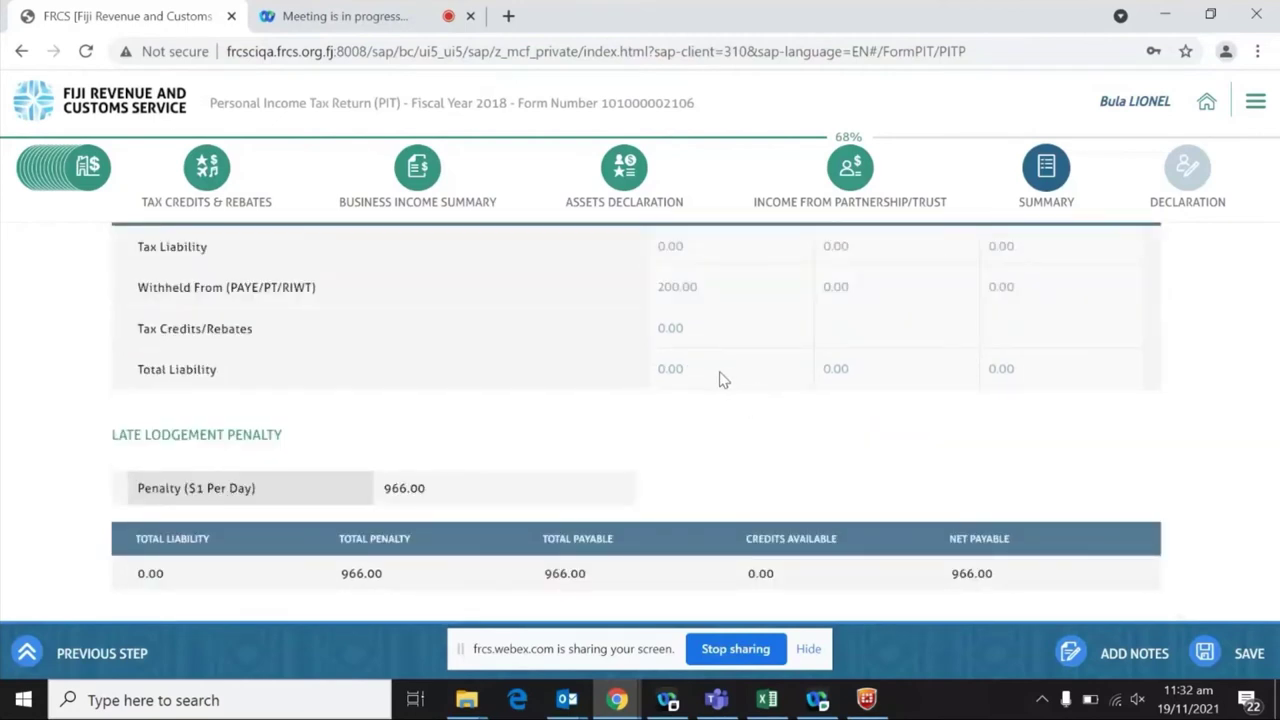
pyautogui.scroll(2, 752, 458)
pyautogui.scroll(-2, 751, 457)
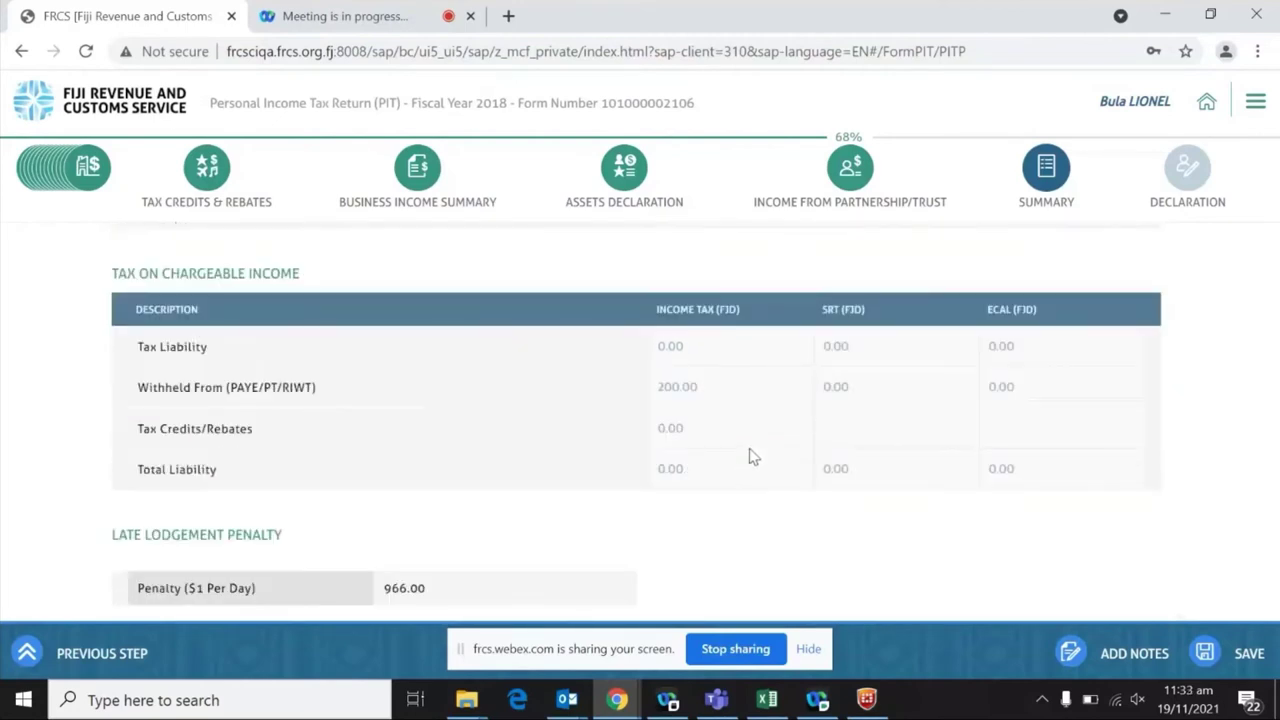
pyautogui.scroll(1, 751, 457)
pyautogui.scroll(-1, 750, 457)
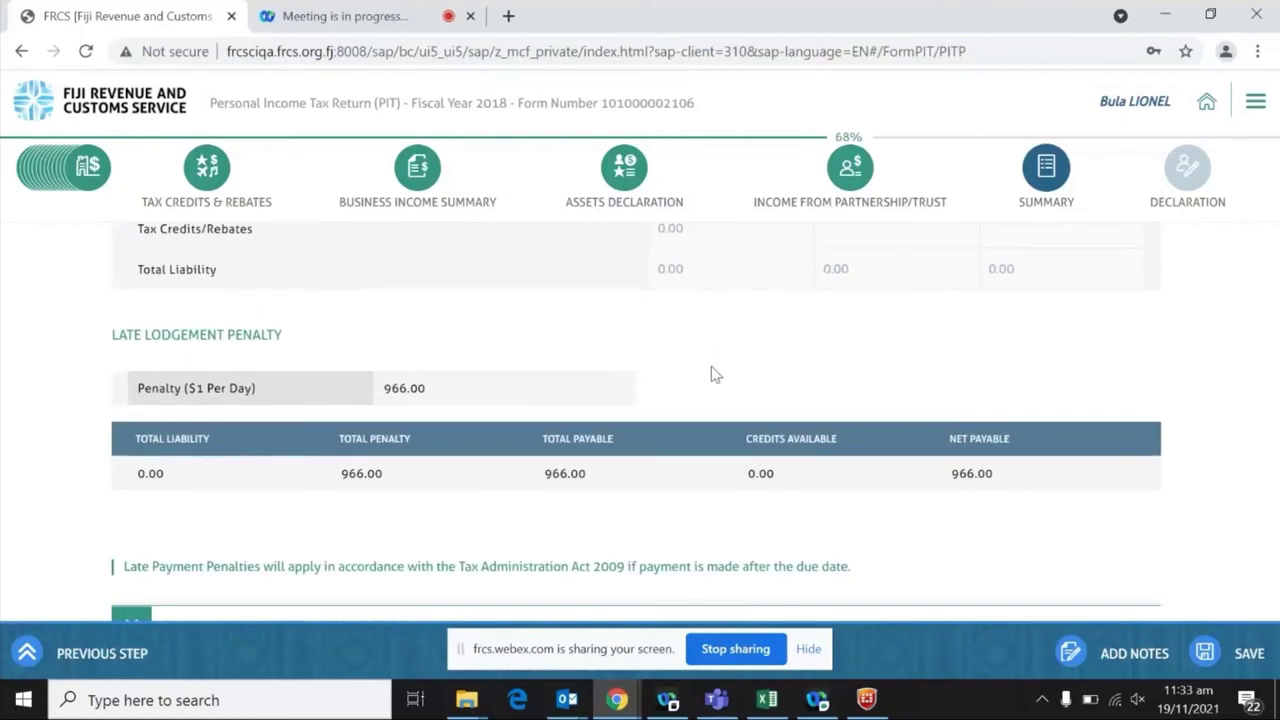
pyautogui.scroll(-1, 714, 372)
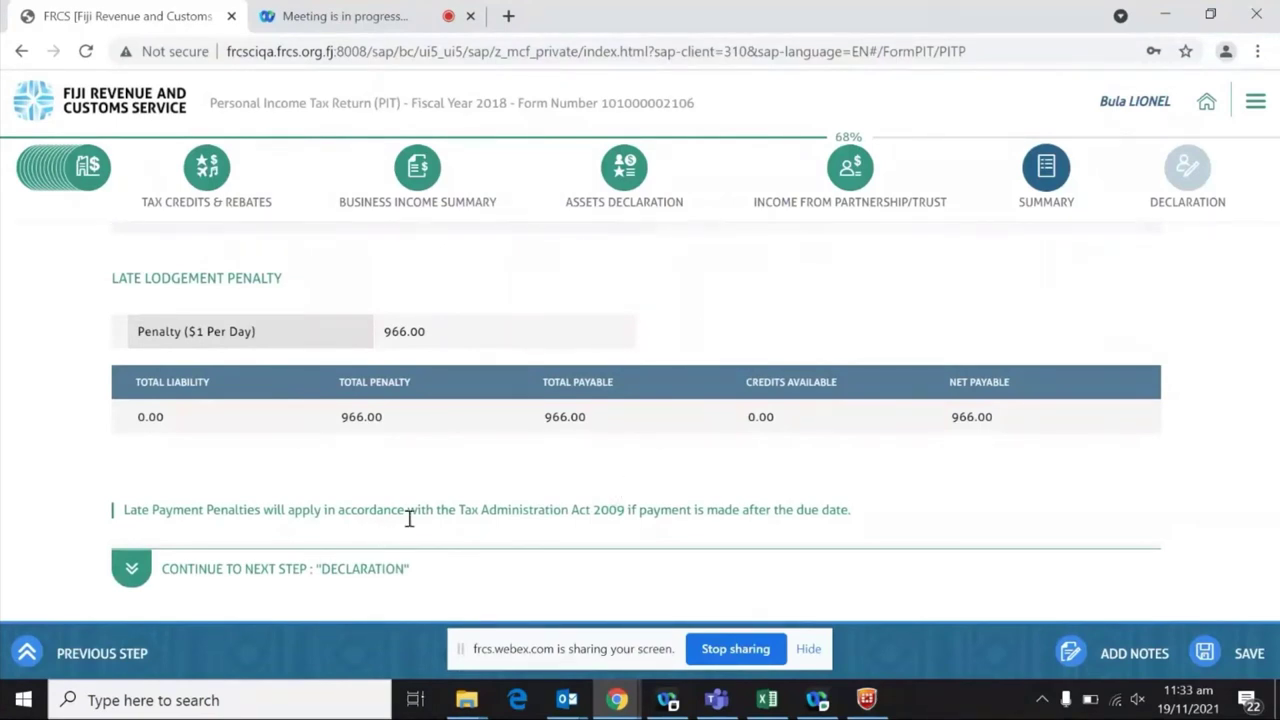
# - Continue to the Declaration section, and glance back at the payable totals in the Summary
pyautogui.click(131, 568)
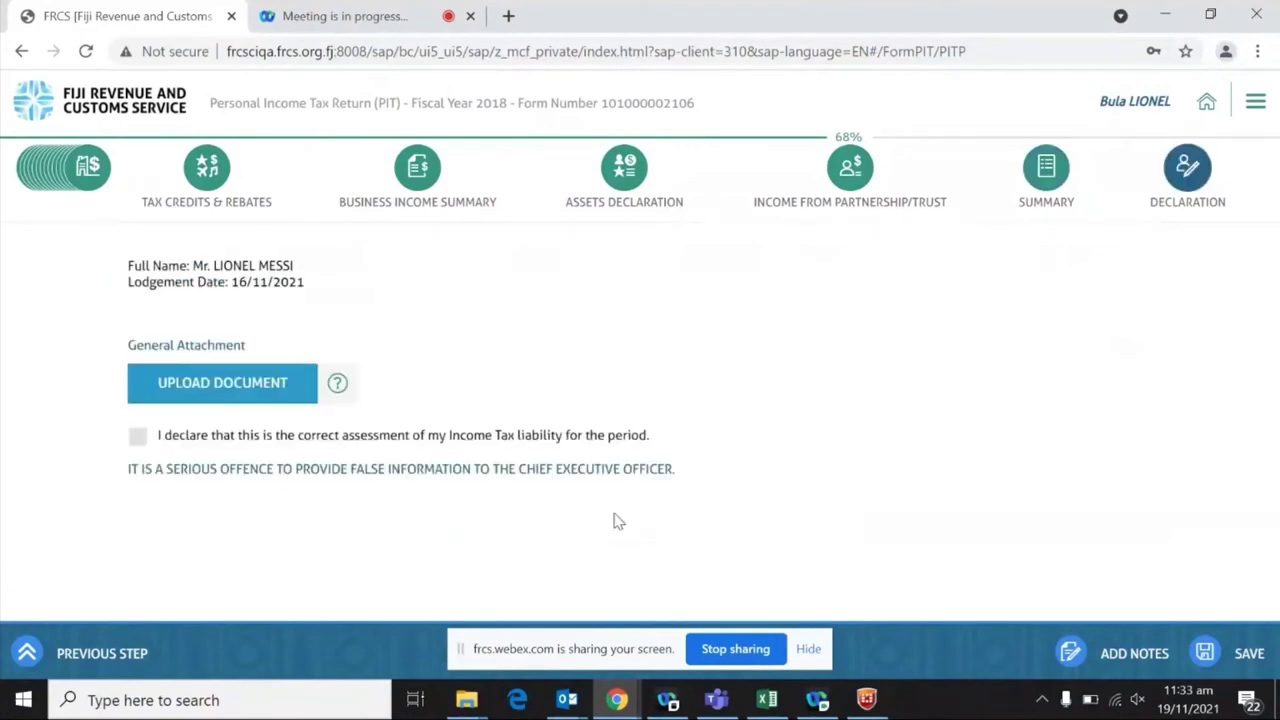
pyautogui.scroll(2, 856, 462)
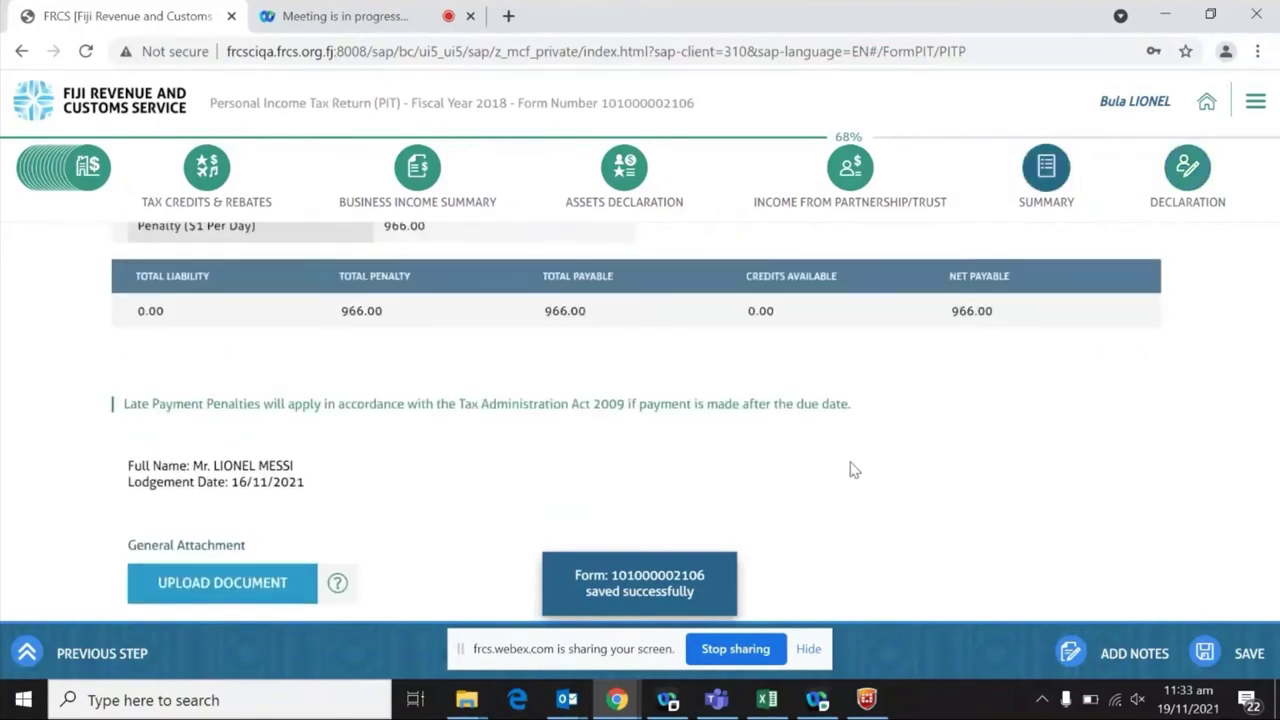
pyautogui.scroll(-2, 853, 470)
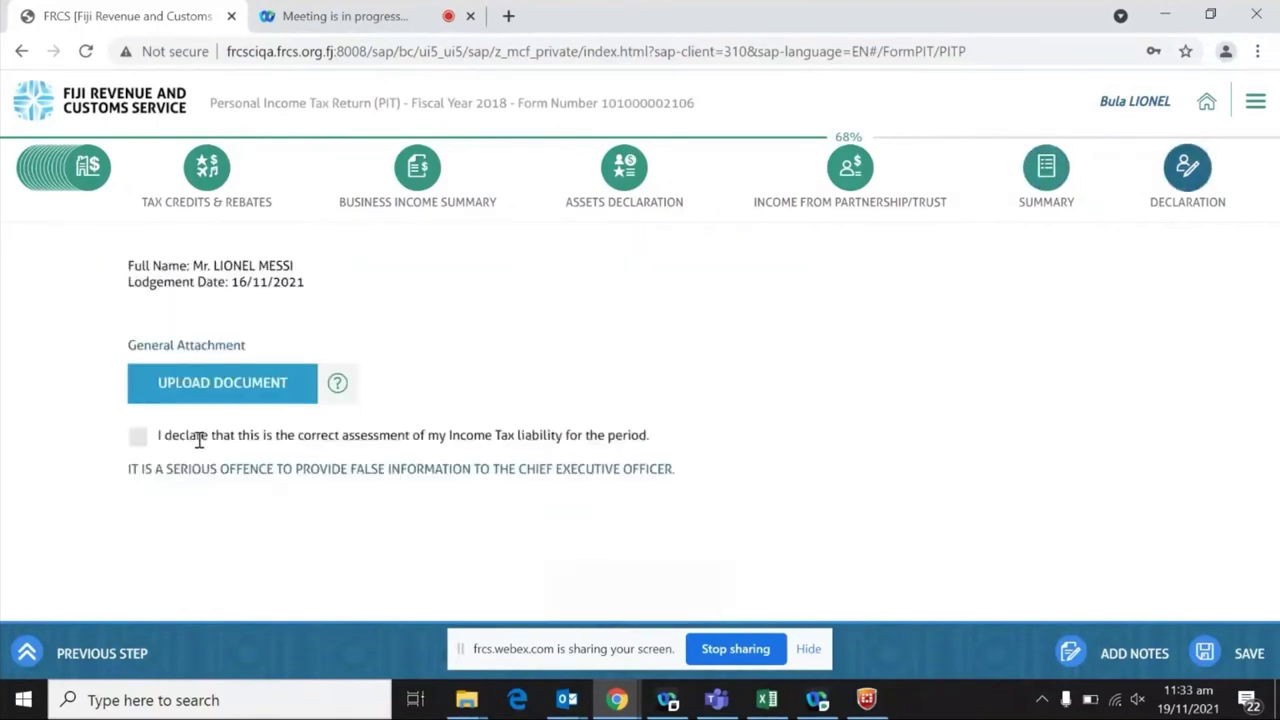
# - Tick the declaration of correct income tax assessment to check the submission option, and clear it again, two times in all
pyautogui.click(137, 436)
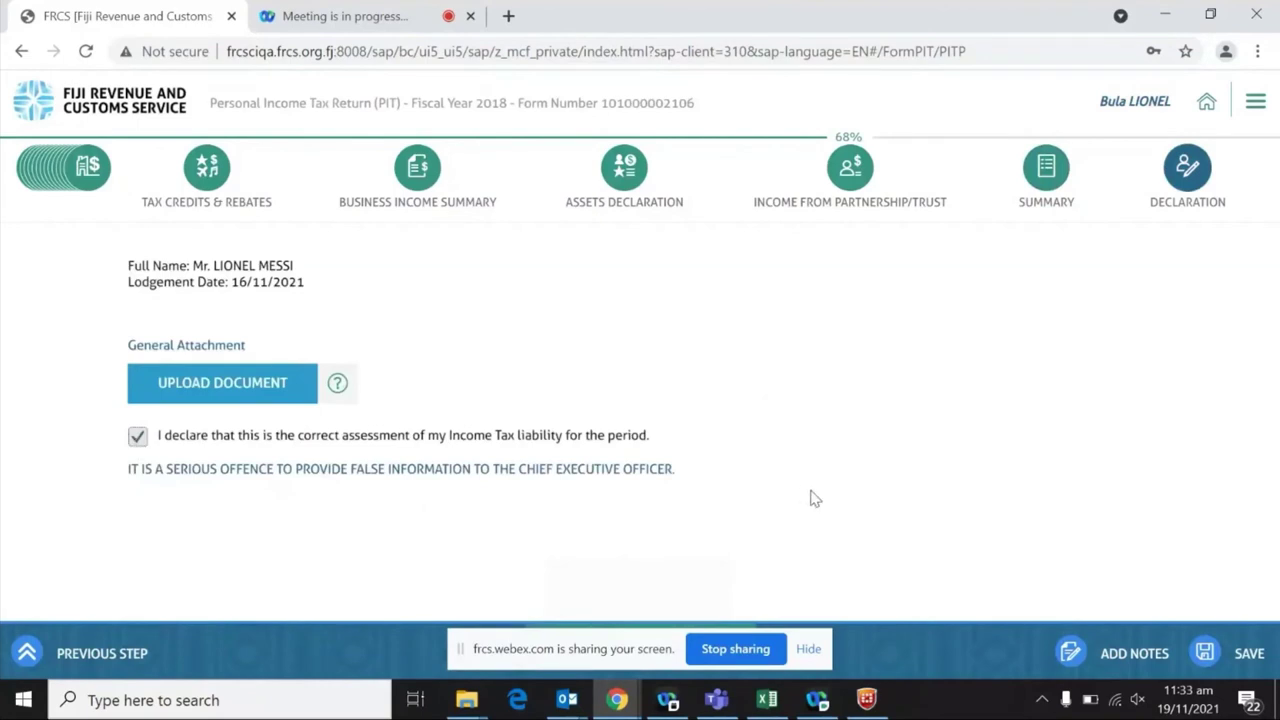
pyautogui.click(138, 437)
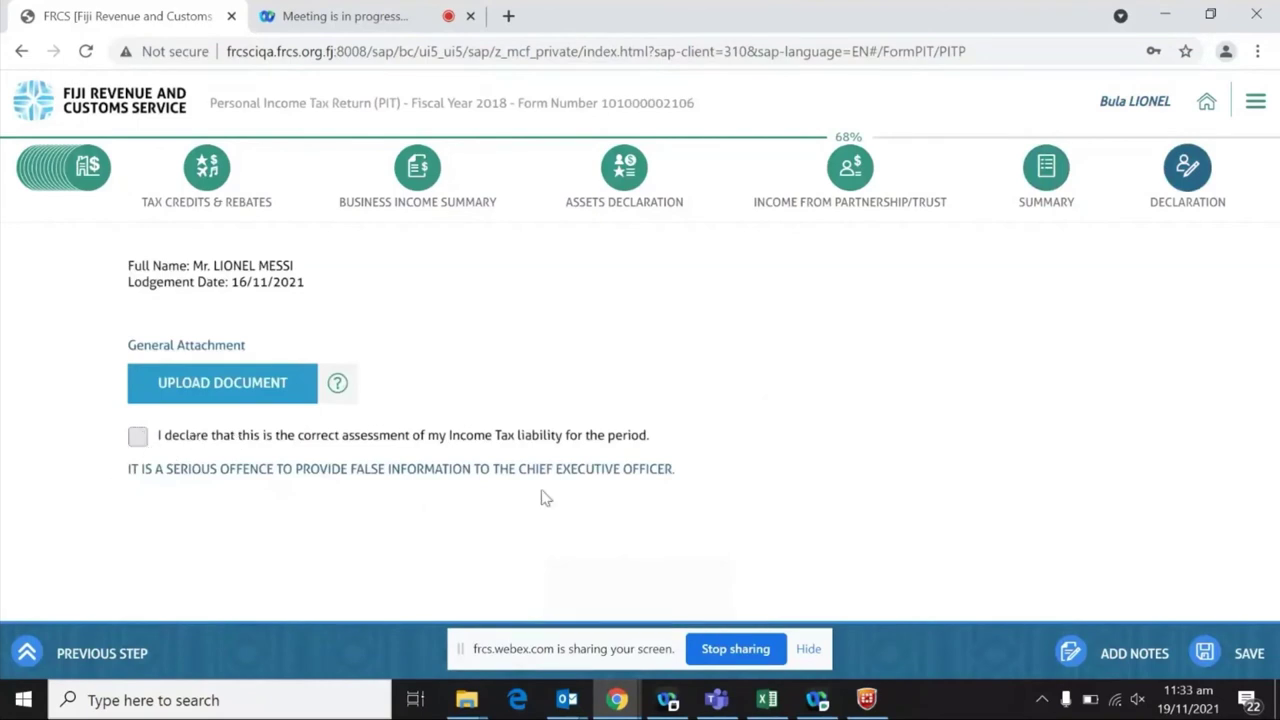
pyautogui.click(136, 435)
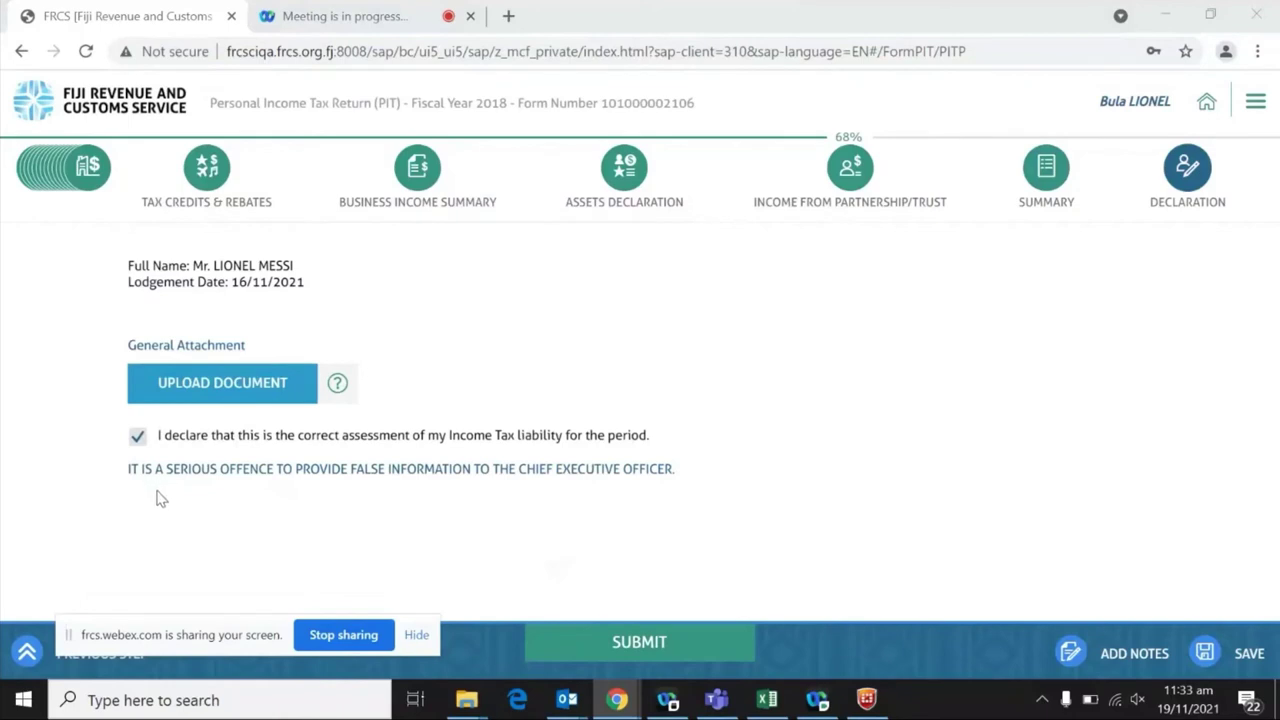
pyautogui.click(140, 441)
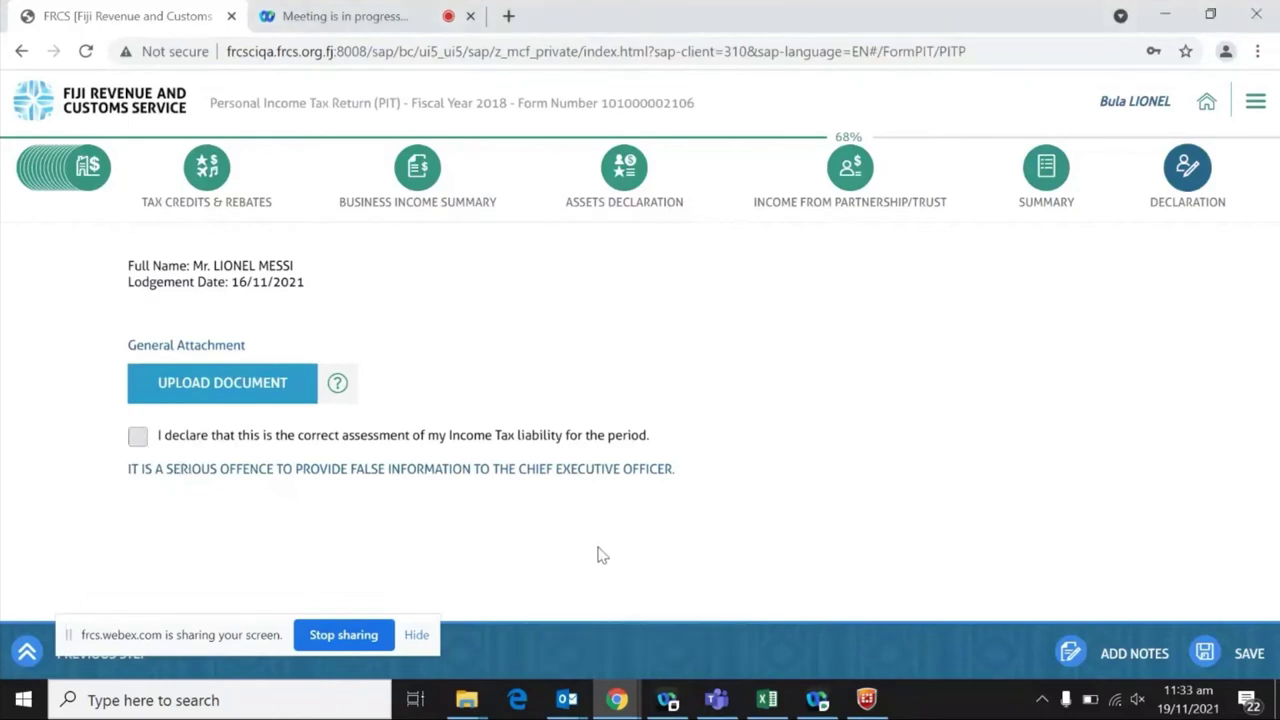